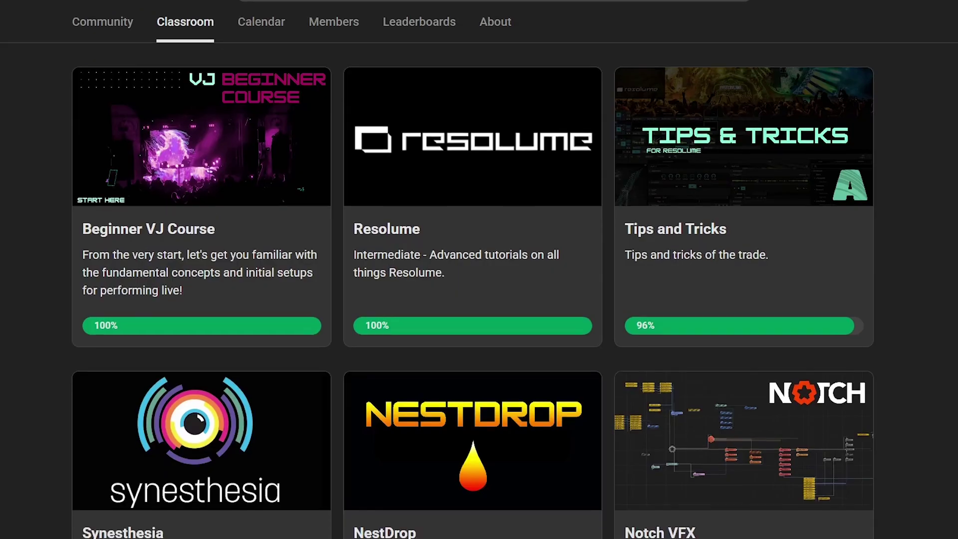
Scroll the Skool Classroom course cards down to the Synesthesia, NestDrop and Notch VFX courses
{"action": "scroll", "coordinate": [479, 269], "scroll_direction": "down", "scroll_amount": 3}
{"action": "scroll", "coordinate": [499, 325], "scroll_direction": "down", "scroll_amount": 5}
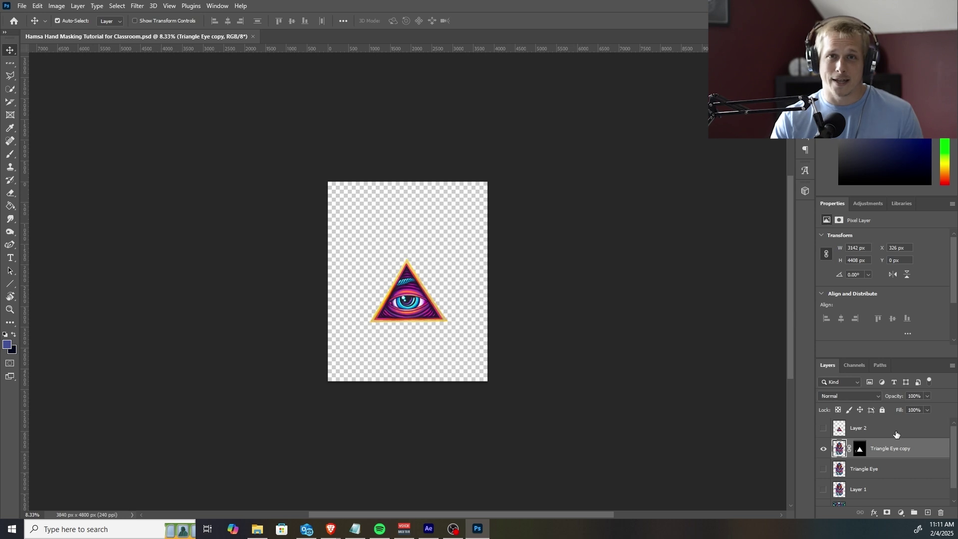
Make the Triangle Eye layer visible and save the Photoshop PSD
{"action": "left_click", "coordinate": [823, 469]}
{"action": "left_click", "coordinate": [22, 6]}
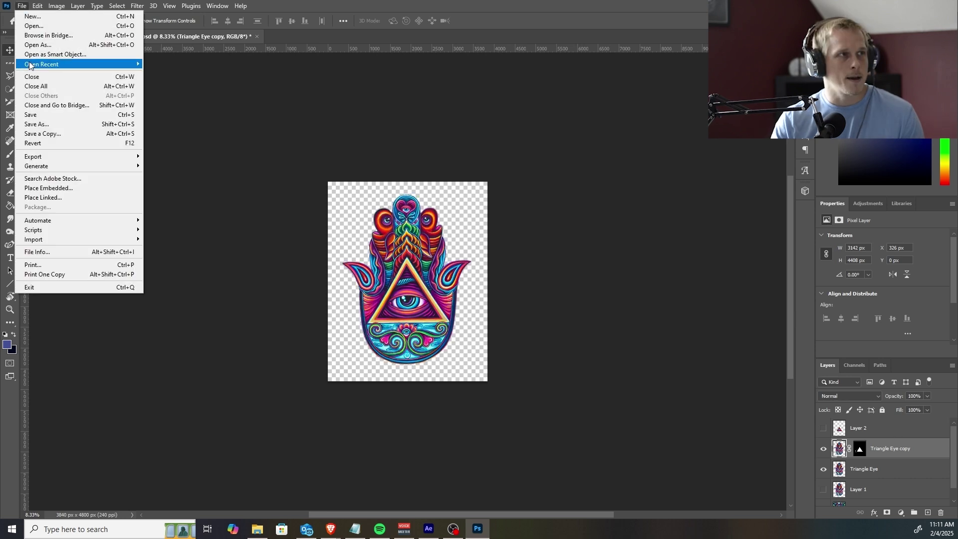
{"action": "left_click", "coordinate": [45, 117]}
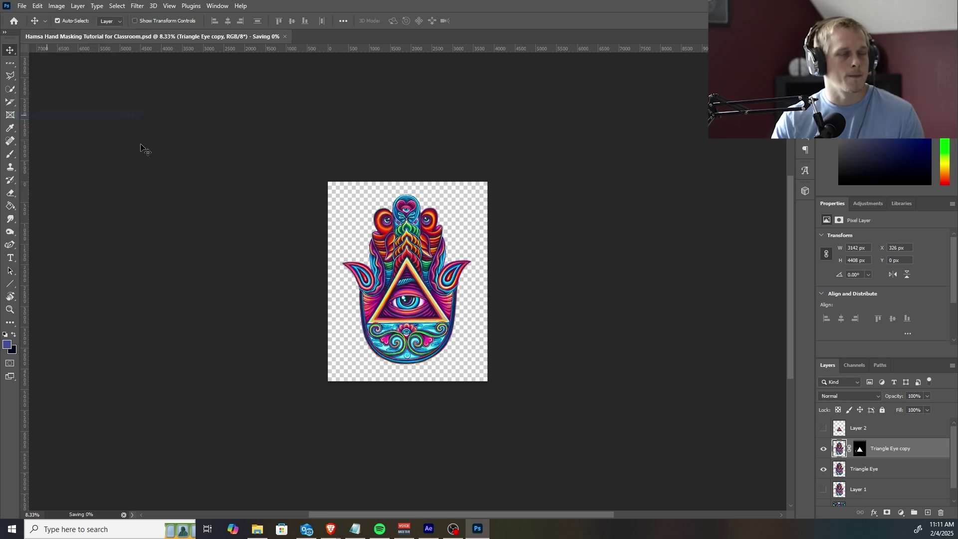
{"action": "left_click", "coordinate": [428, 528]}
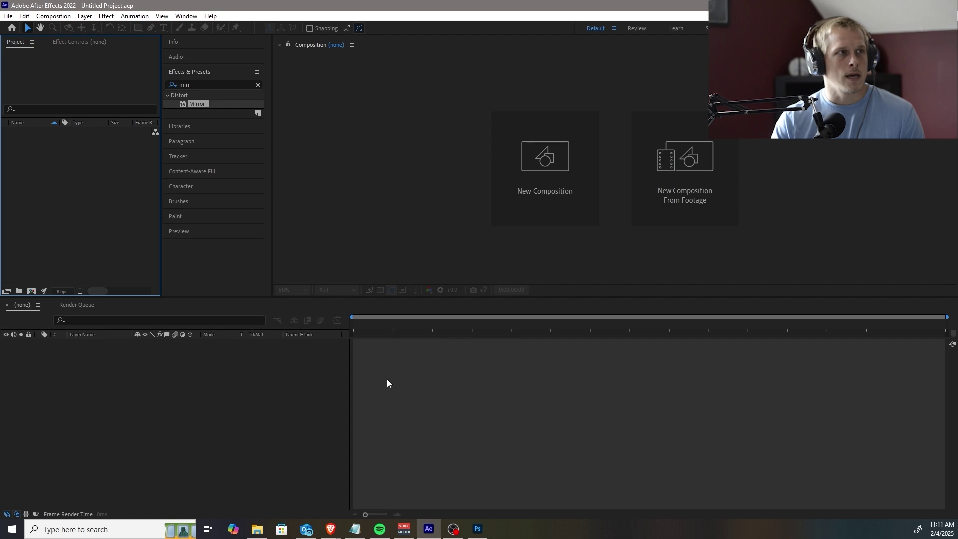
Import 'Hamsa Hand Masking Tutorial for Classroom' PSD as Composition - Retain Layer Sizes
{"action": "left_click", "coordinate": [8, 16]}
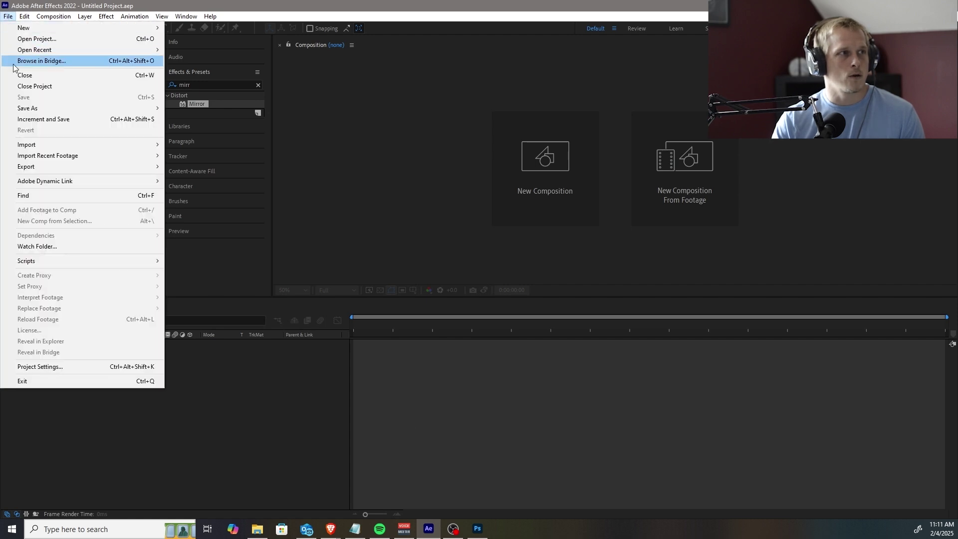
{"action": "mouse_move", "coordinate": [38, 144]}
{"action": "left_click", "coordinate": [190, 145]}
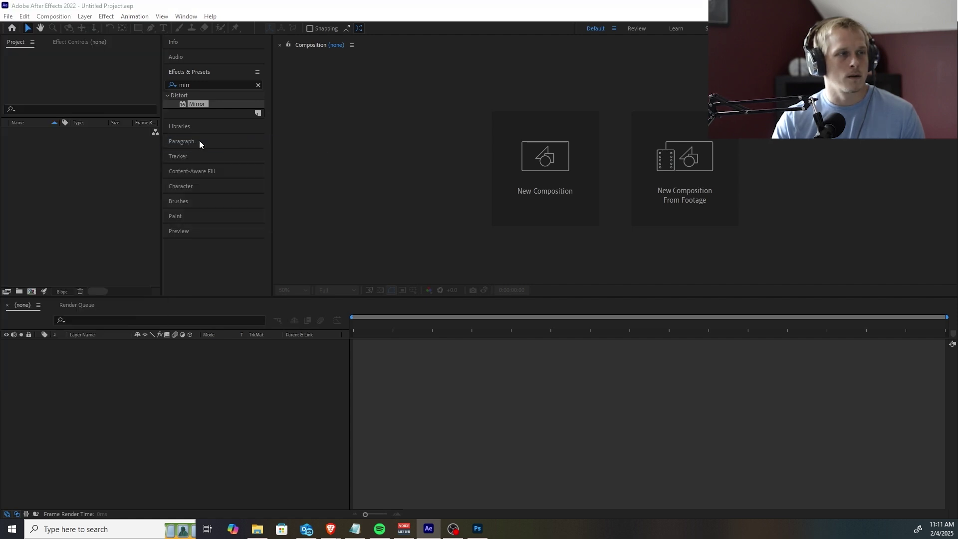
{"action": "left_click", "coordinate": [178, 313]}
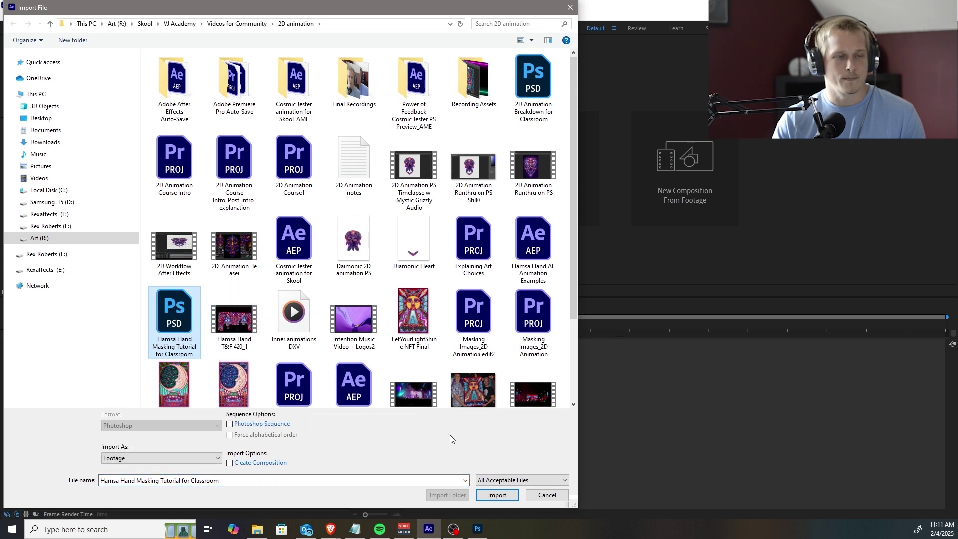
{"action": "left_click", "coordinate": [495, 494]}
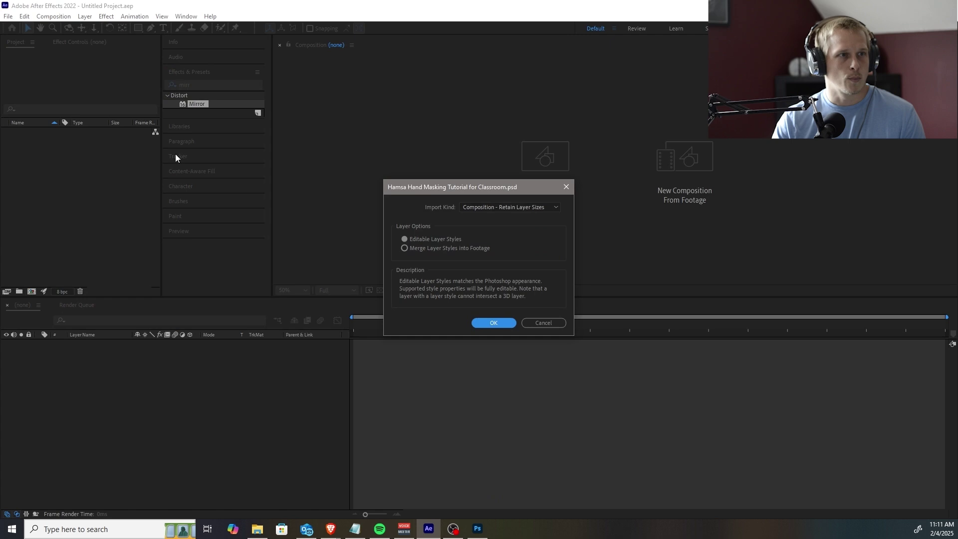
{"action": "left_click", "coordinate": [496, 207]}
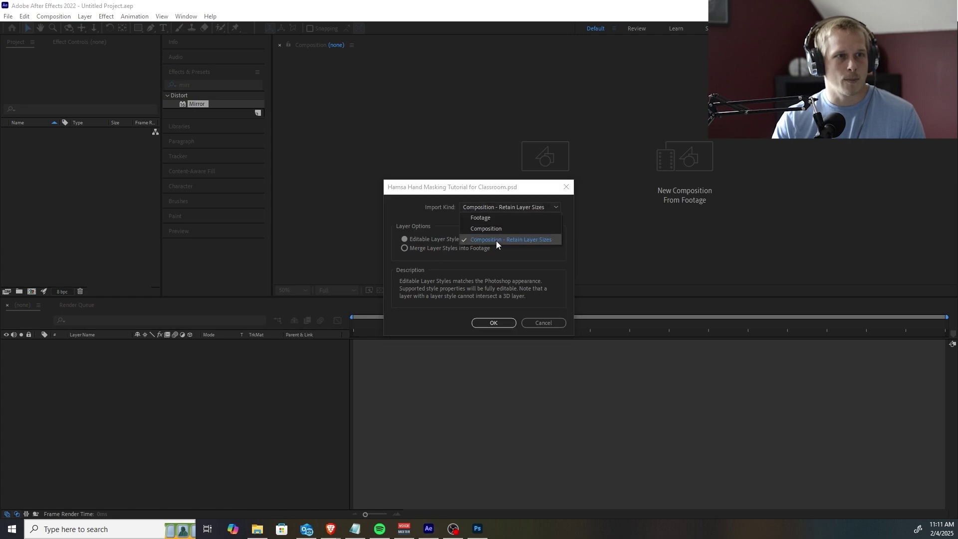
{"action": "left_click", "coordinate": [531, 241]}
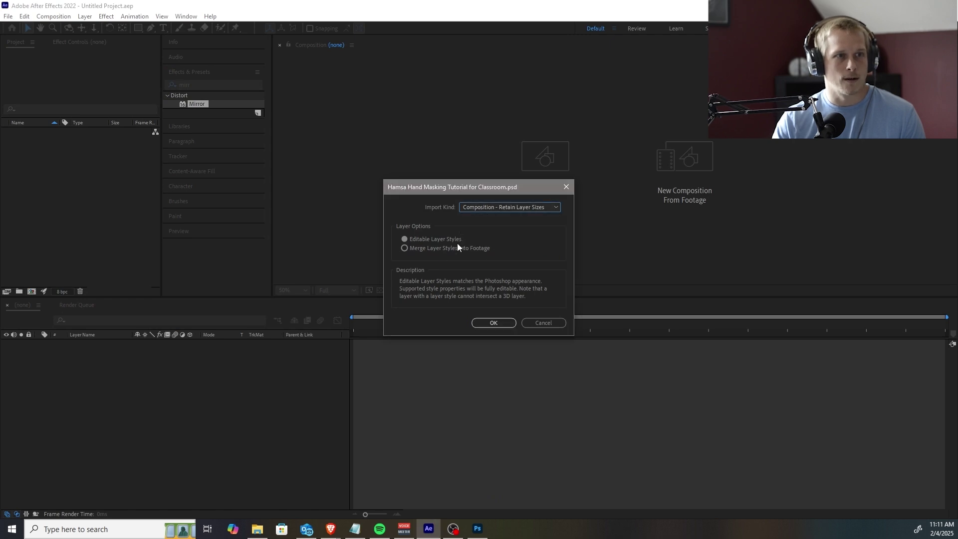
{"action": "left_click", "coordinate": [489, 323]}
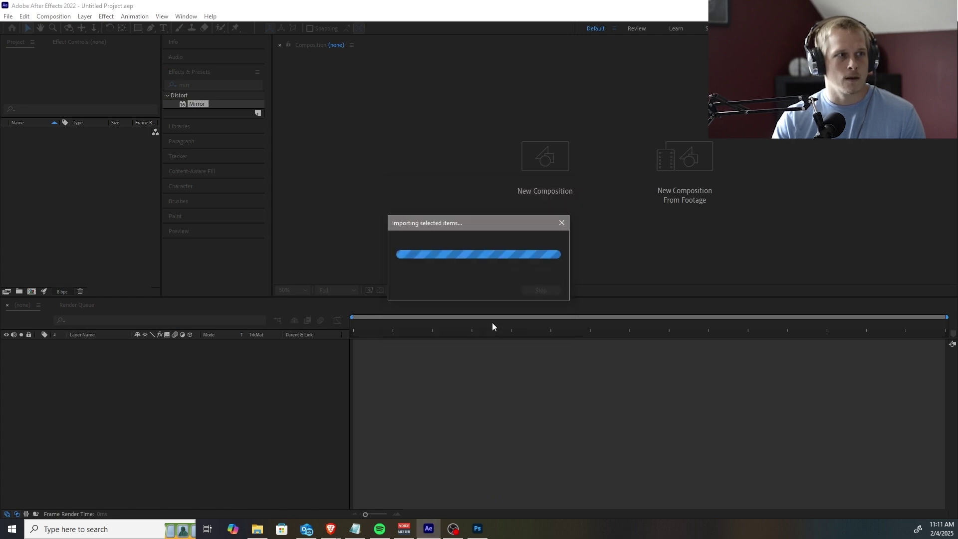
Expand the imported layers folder and preview the Layer 0, Layer 1 and Layer 2 files
{"action": "left_click", "coordinate": [35, 142]}
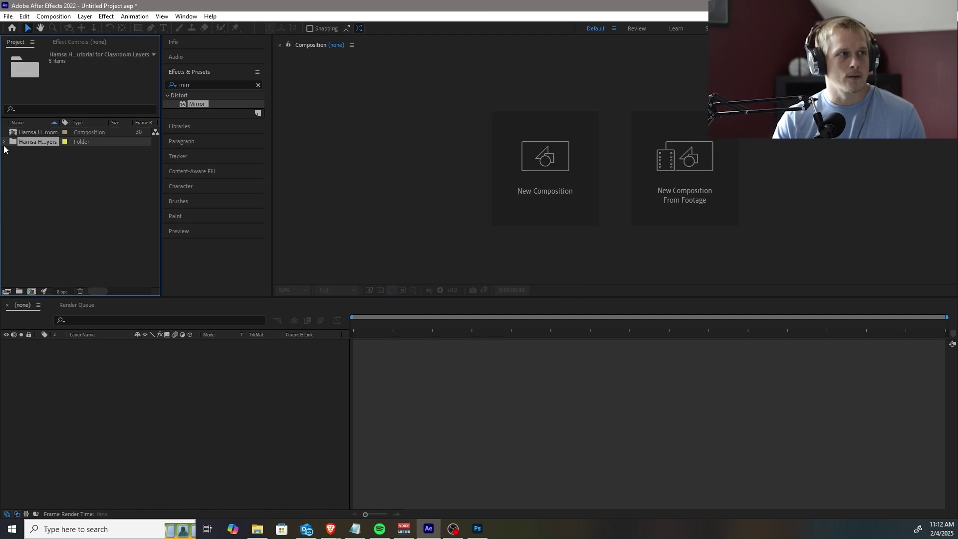
{"action": "left_click", "coordinate": [5, 142]}
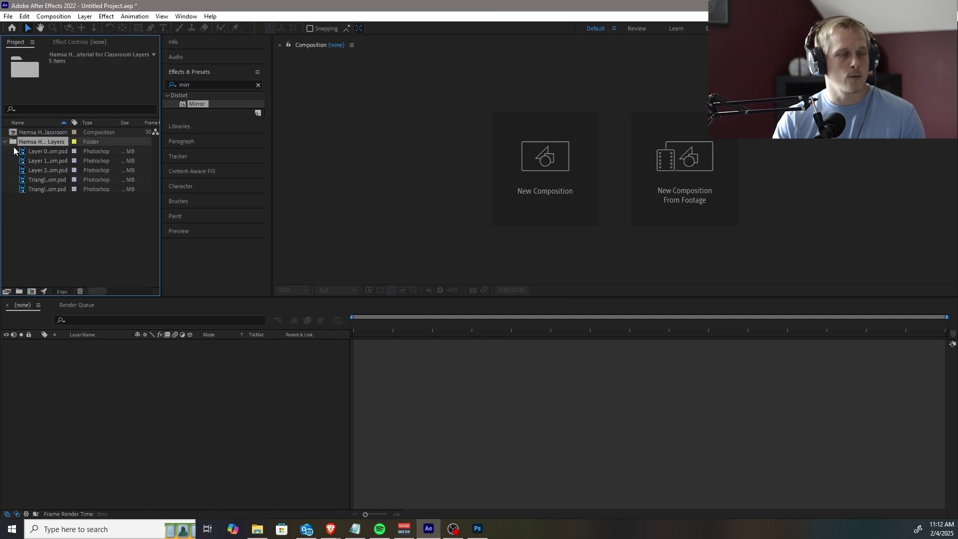
{"action": "left_click", "coordinate": [50, 152]}
{"action": "left_click", "coordinate": [52, 161]}
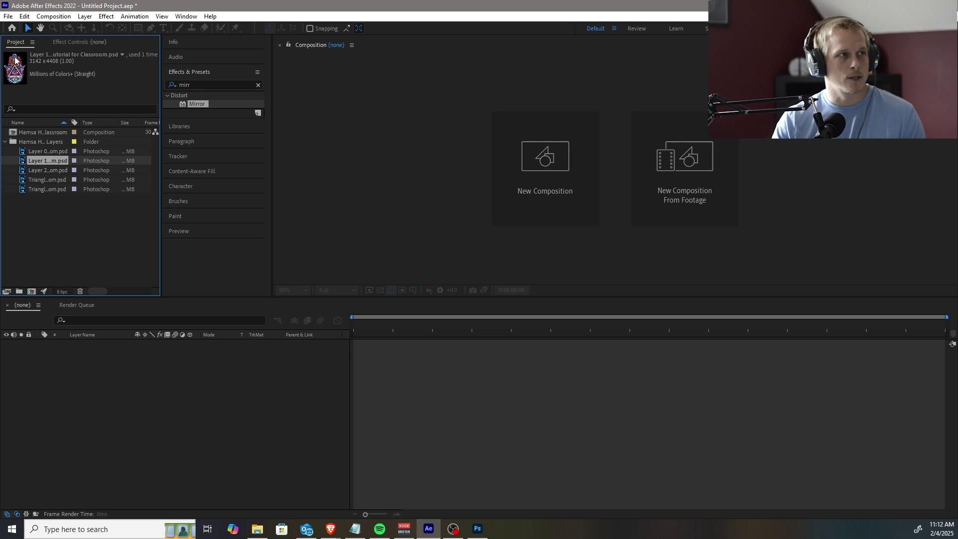
{"action": "left_click", "coordinate": [46, 170]}
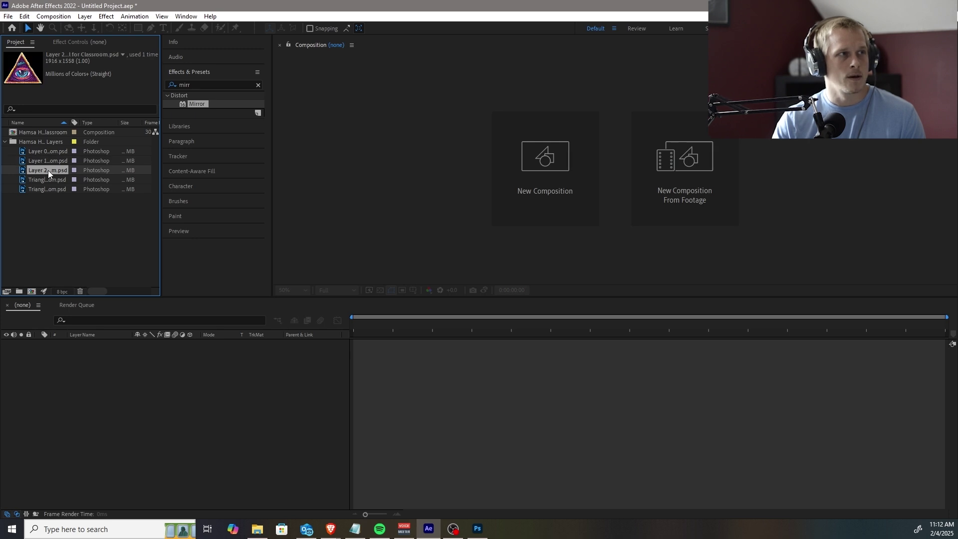
{"action": "left_click", "coordinate": [49, 160]}
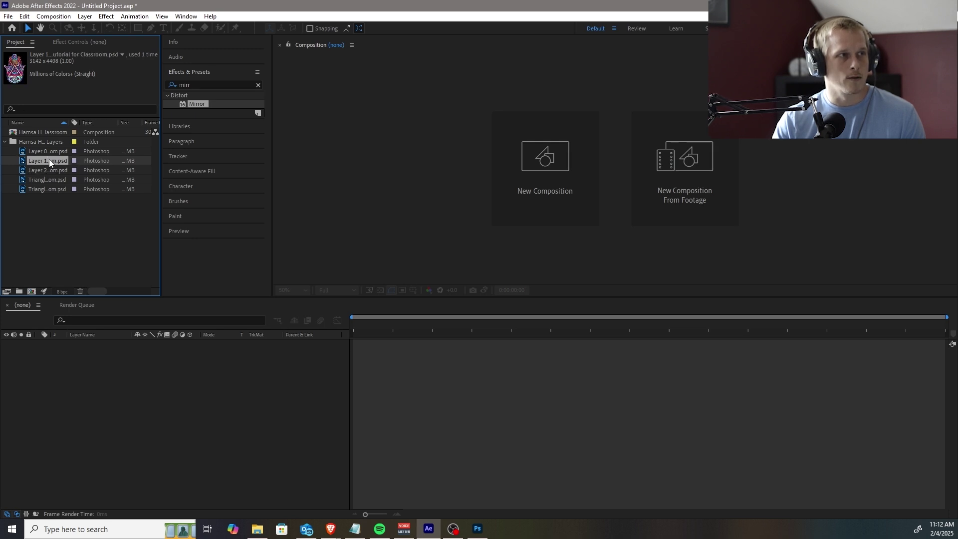
{"action": "left_click", "coordinate": [52, 170]}
{"action": "left_click", "coordinate": [53, 160]}
Create a single new composition from Layer 1 and Layer 2
{"action": "left_click", "coordinate": [55, 167]}
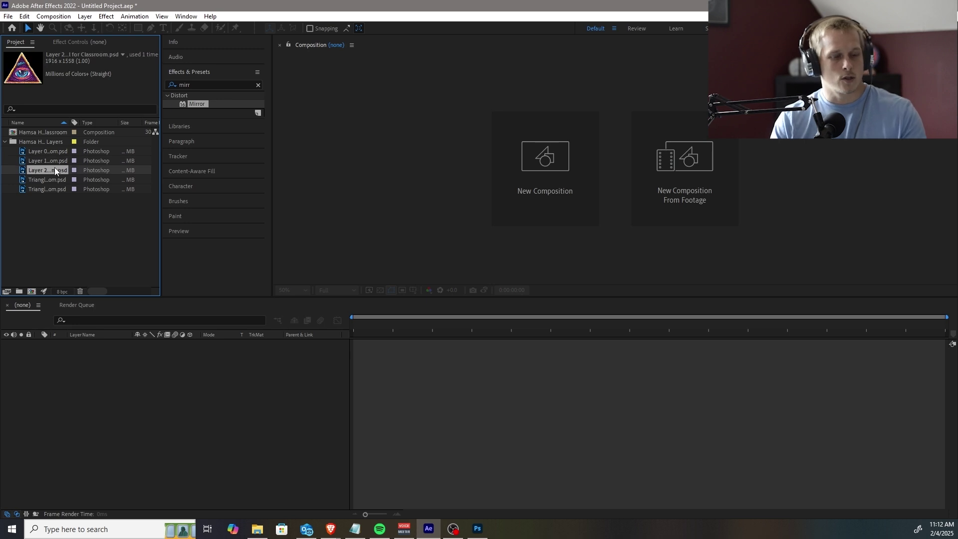
{"action": "left_click", "coordinate": [52, 162], "text": "ctrl"}
{"action": "left_click_drag", "start_coordinate": [55, 161], "coordinate": [102, 368]}
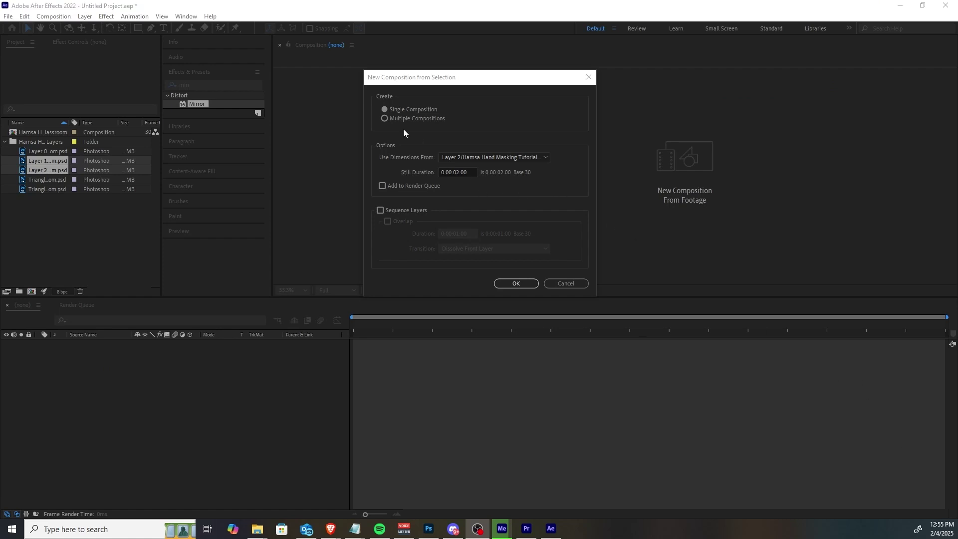
{"action": "left_click", "coordinate": [517, 283]}
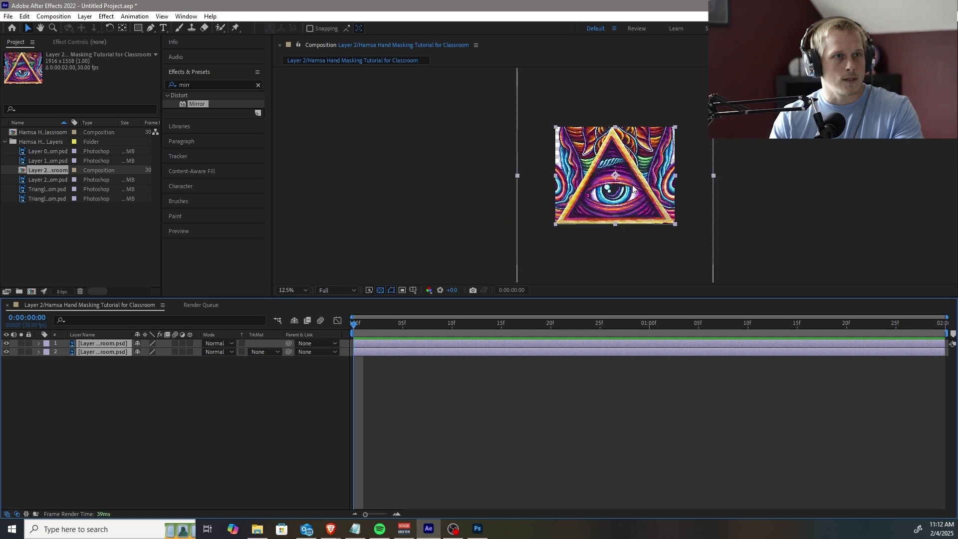
Scale both layers down to 32% and toggle each layer's visibility to check the artwork
{"action": "key", "text": "s"}
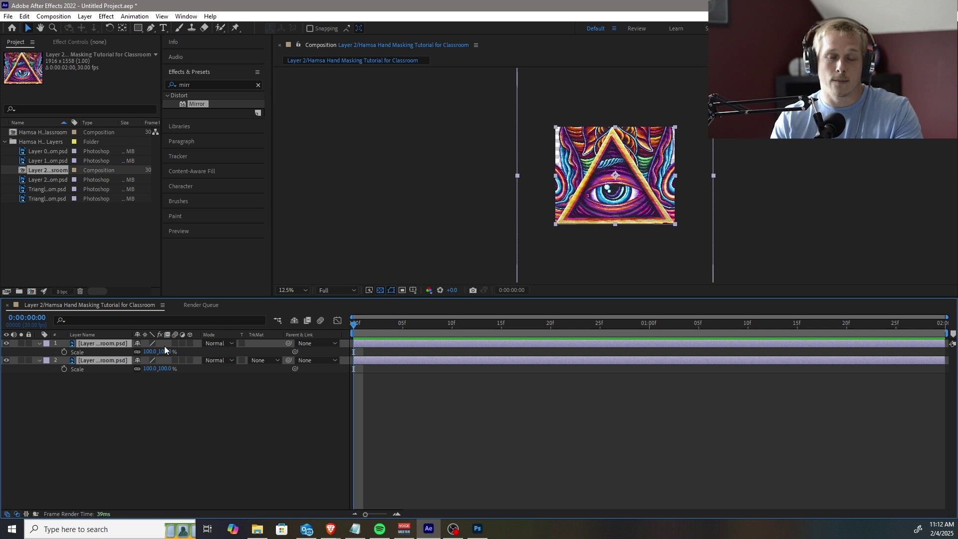
{"action": "left_click_drag", "start_coordinate": [151, 353], "coordinate": [118, 352]}
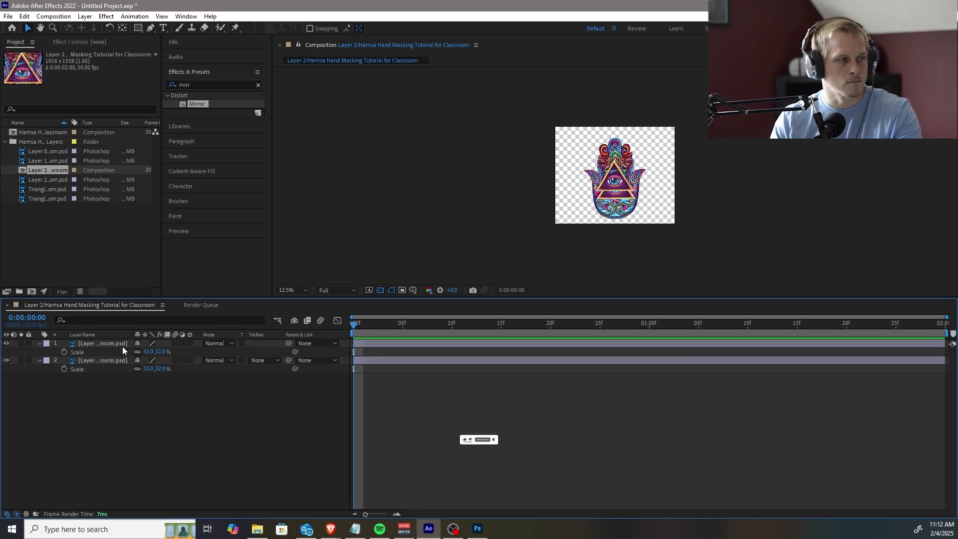
{"action": "left_click", "coordinate": [6, 360]}
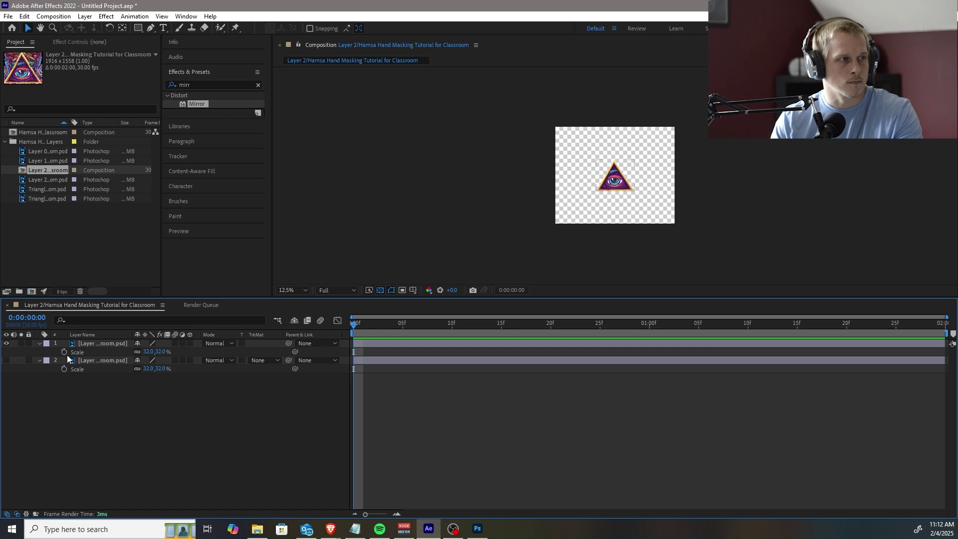
{"action": "left_click", "coordinate": [6, 360]}
{"action": "left_click", "coordinate": [93, 342]}
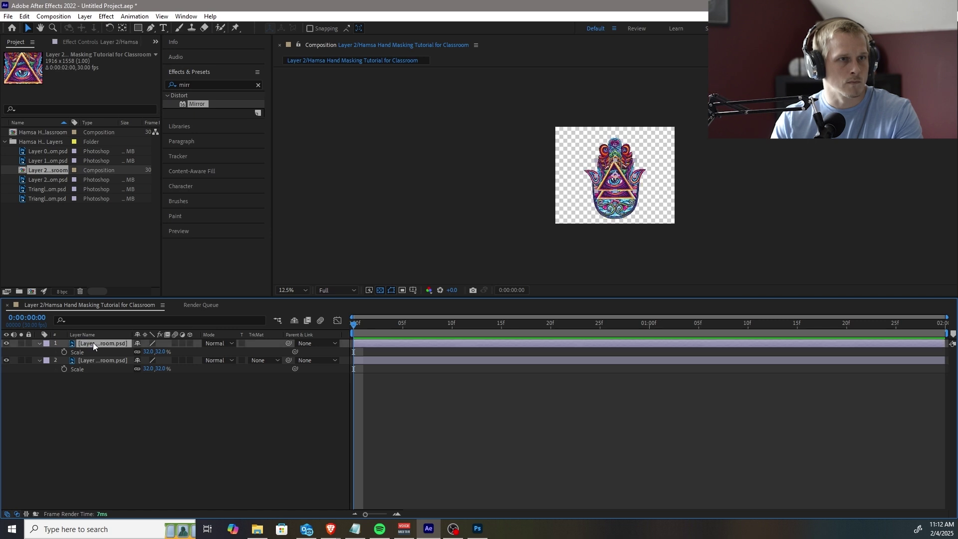
{"action": "left_click", "coordinate": [6, 343]}
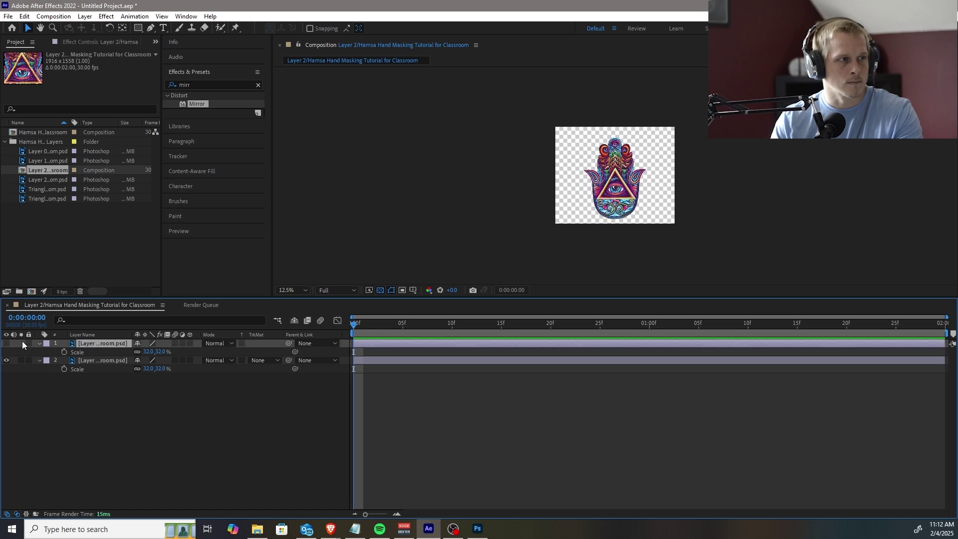
Rename the two layers 'Triangle Eye' and 'Hamsa Hand'
{"action": "right_click", "coordinate": [101, 342]}
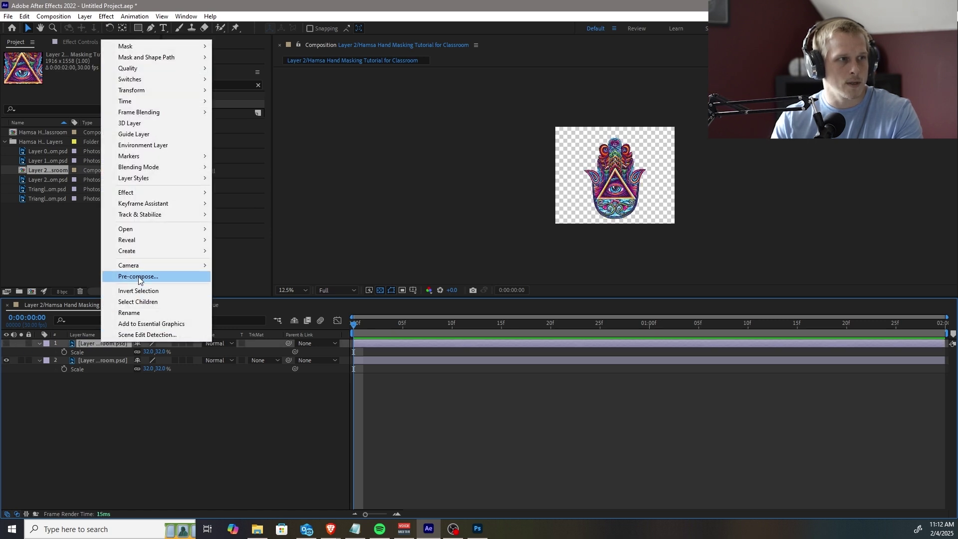
{"action": "left_click", "coordinate": [131, 313]}
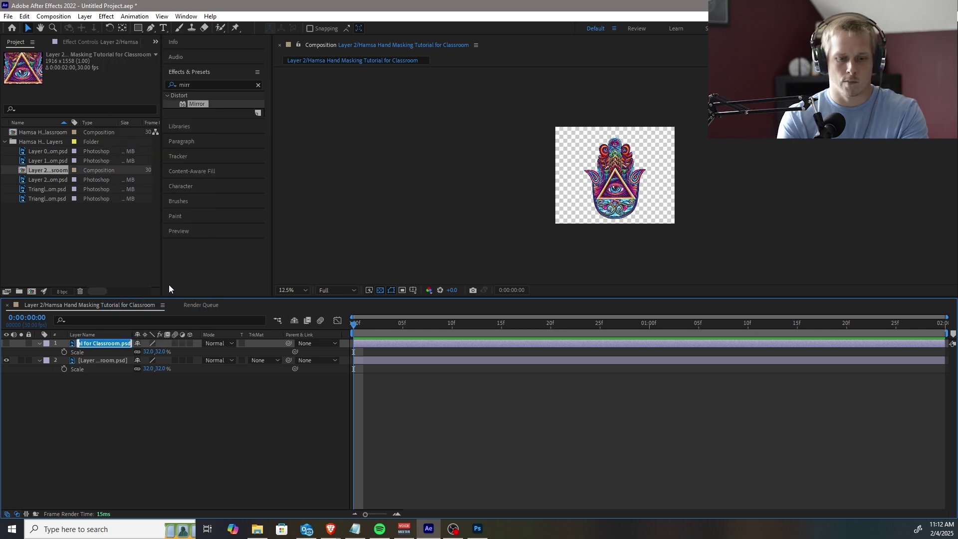
{"action": "type", "text": "Tr"}
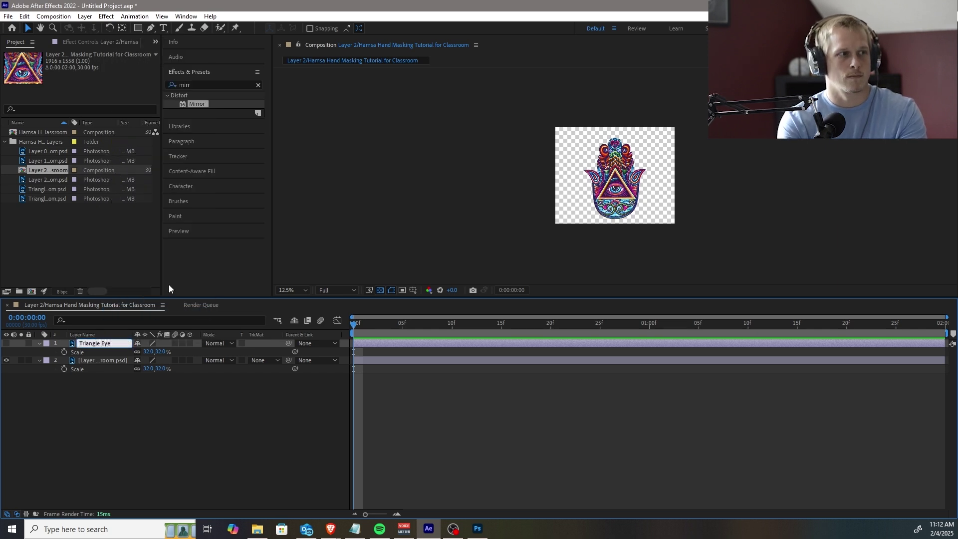
{"action": "type", "text": "iangle Eye"}
{"action": "key", "text": "Return"}
{"action": "right_click", "coordinate": [115, 358]}
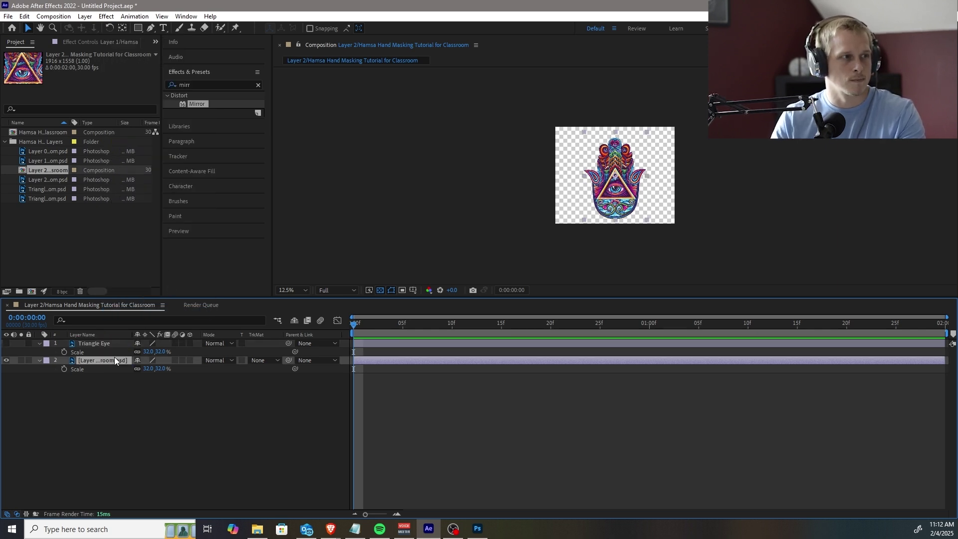
{"action": "left_click", "coordinate": [142, 329]}
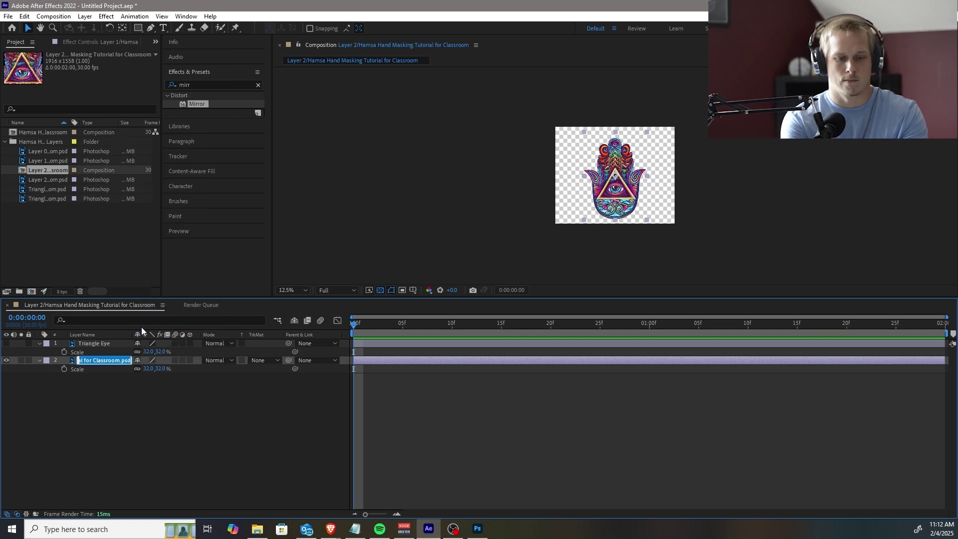
{"action": "type", "text": "Hamsa Hand"}
{"action": "key", "text": "Return"}
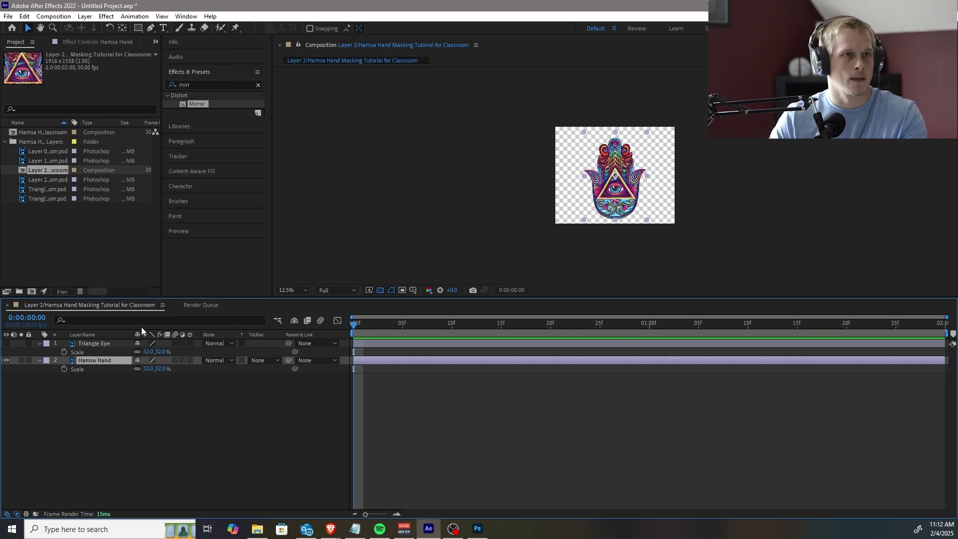
Show Triangle Eye, set its Position to 972.4, 909.8, then hide it again
{"action": "left_click", "coordinate": [6, 344]}
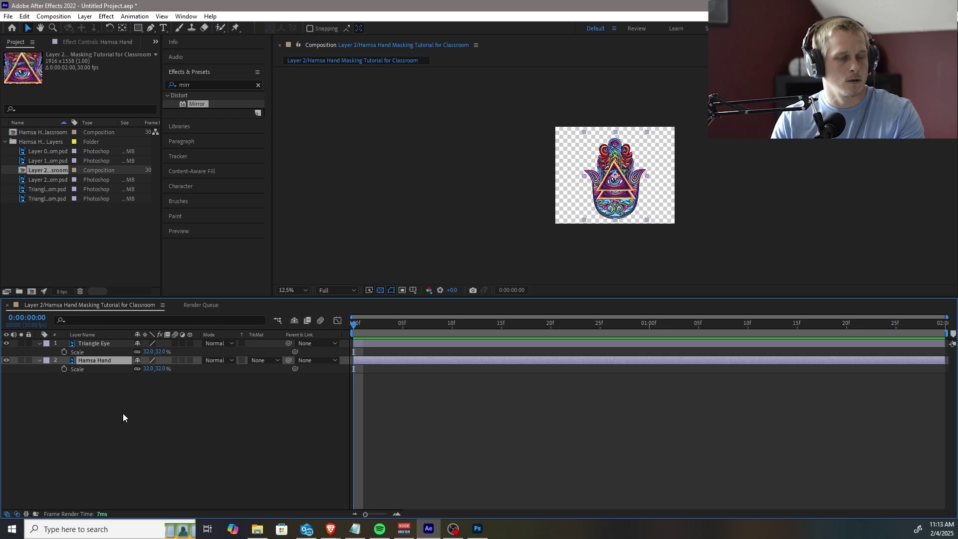
{"action": "left_click", "coordinate": [89, 344]}
{"action": "key", "text": "p"}
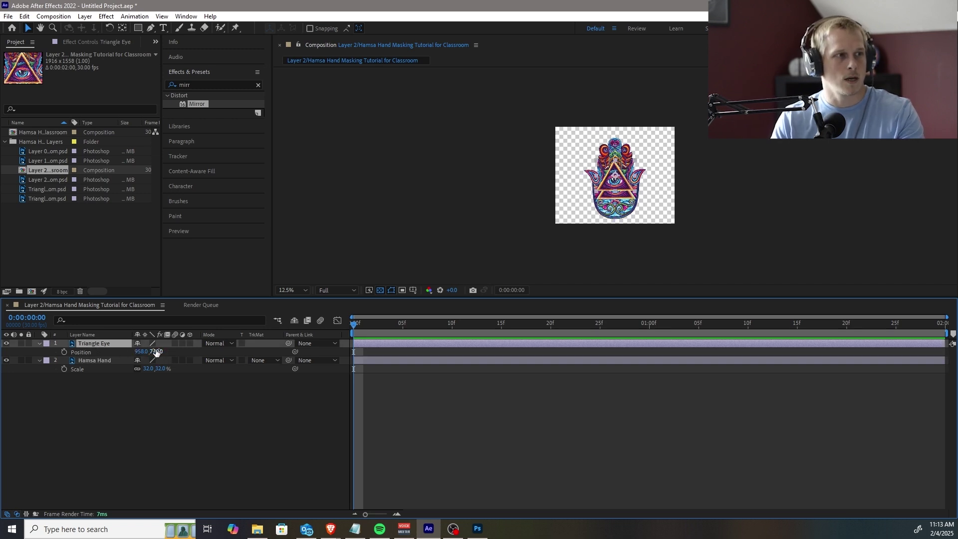
{"action": "left_click_drag", "start_coordinate": [156, 352], "coordinate": [222, 344]}
{"action": "scroll", "coordinate": [625, 190], "scroll_direction": "up", "scroll_amount": 4}
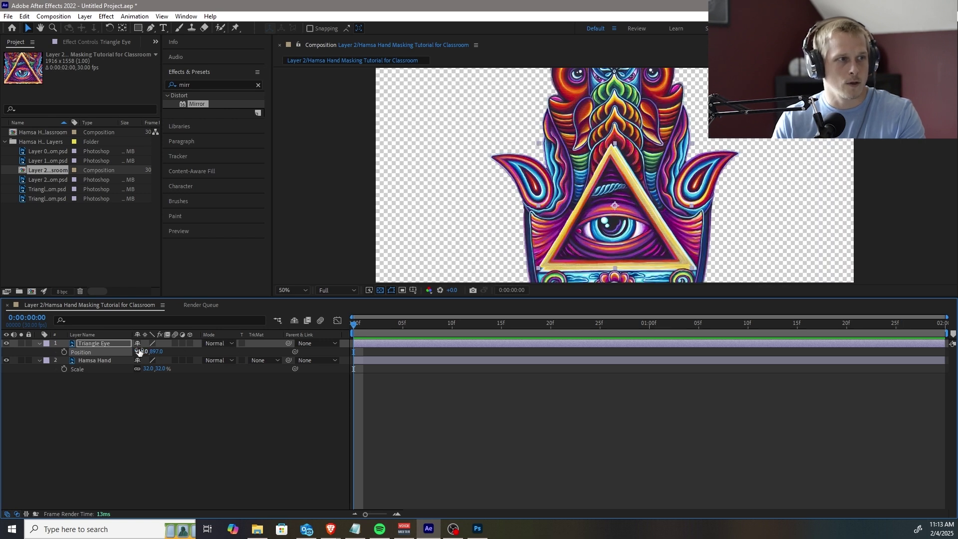
{"action": "left_click_drag", "start_coordinate": [141, 352], "coordinate": [235, 335]}
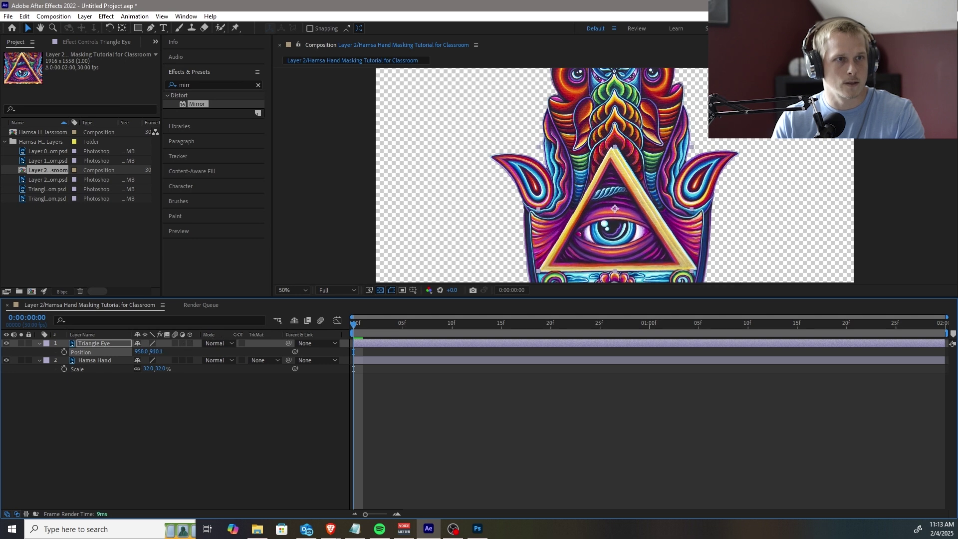
{"action": "left_click_drag", "start_coordinate": [141, 353], "coordinate": [204, 343]}
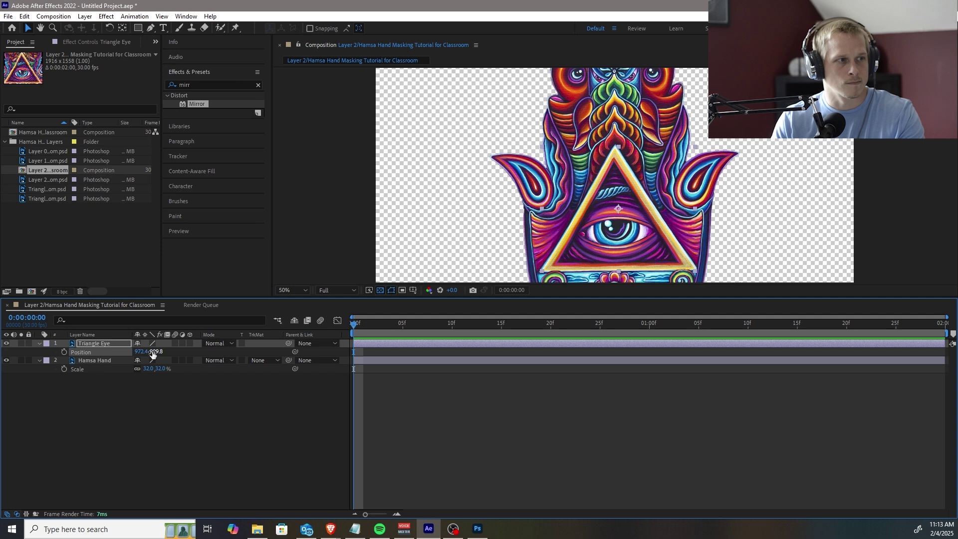
{"action": "left_click", "coordinate": [157, 390]}
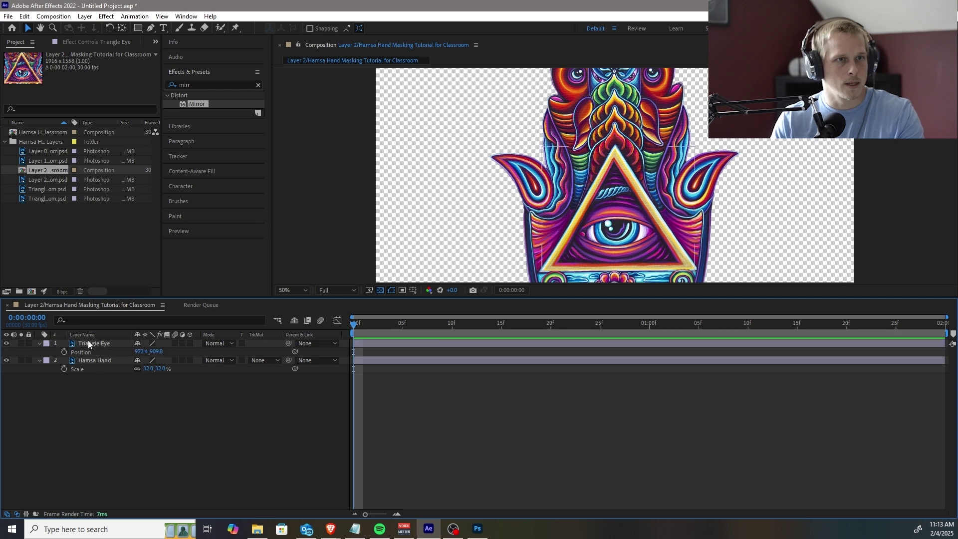
{"action": "left_click", "coordinate": [6, 343]}
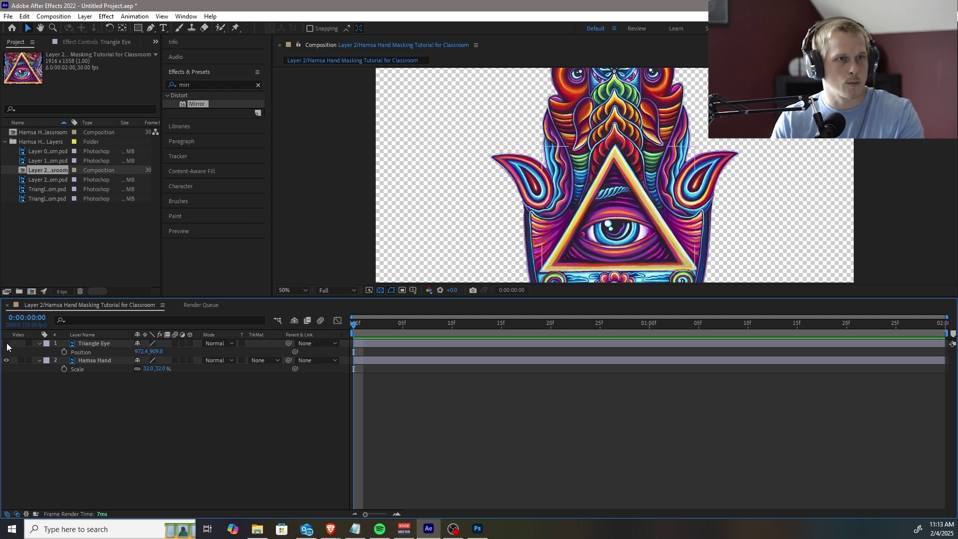
Set the composition width to 1920 and height to 1080 in Composition Settings
{"action": "left_click", "coordinate": [50, 16]}
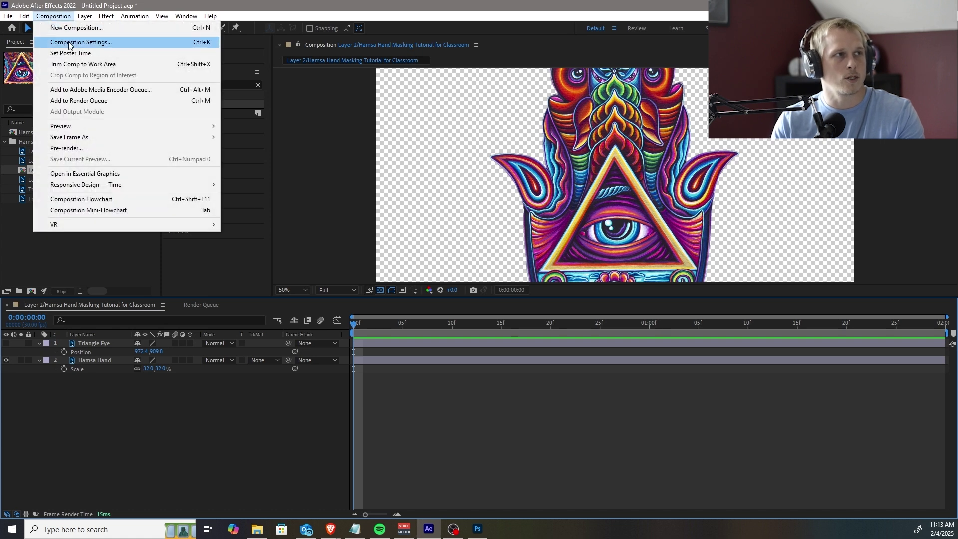
{"action": "left_click", "coordinate": [68, 43]}
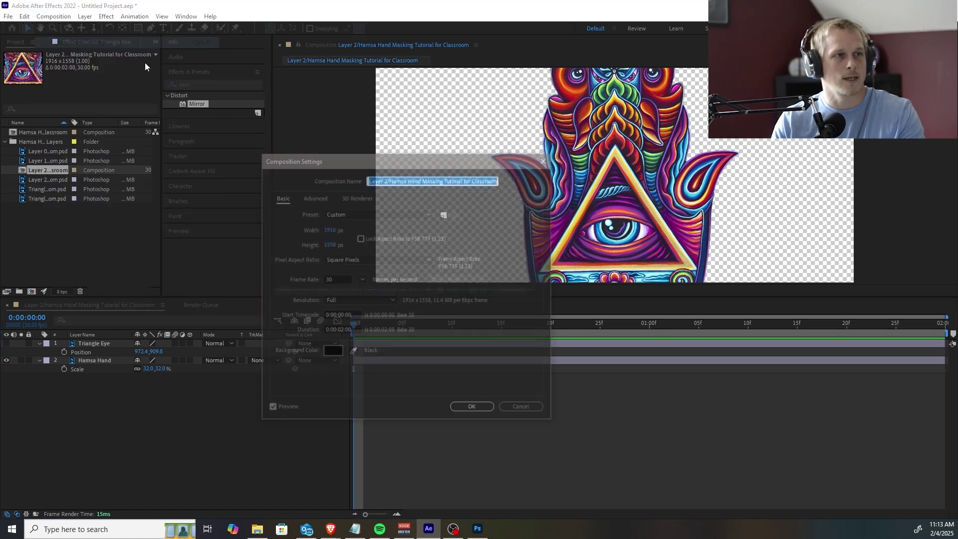
{"action": "left_click", "coordinate": [333, 230]}
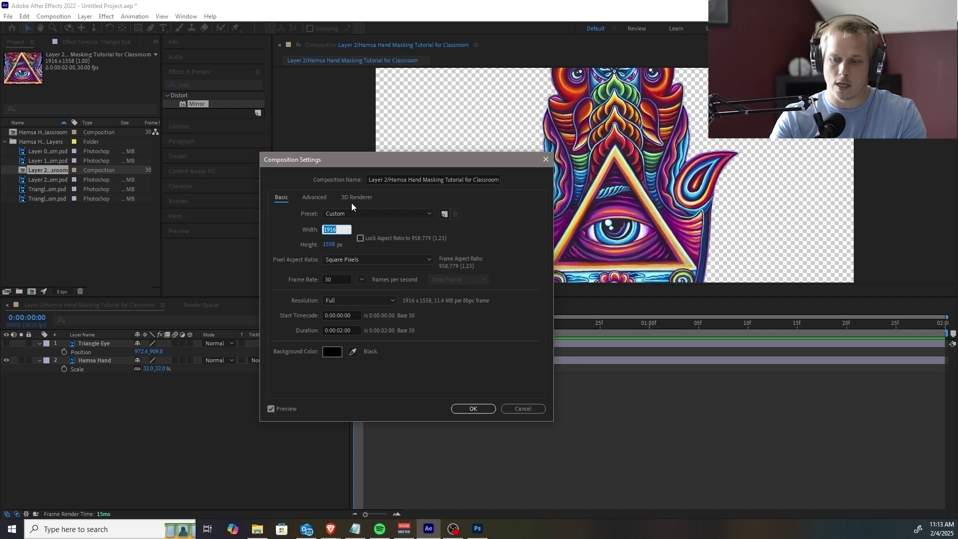
{"action": "type", "text": "1920"}
{"action": "key", "text": "Tab"}
{"action": "type", "text": "1080"}
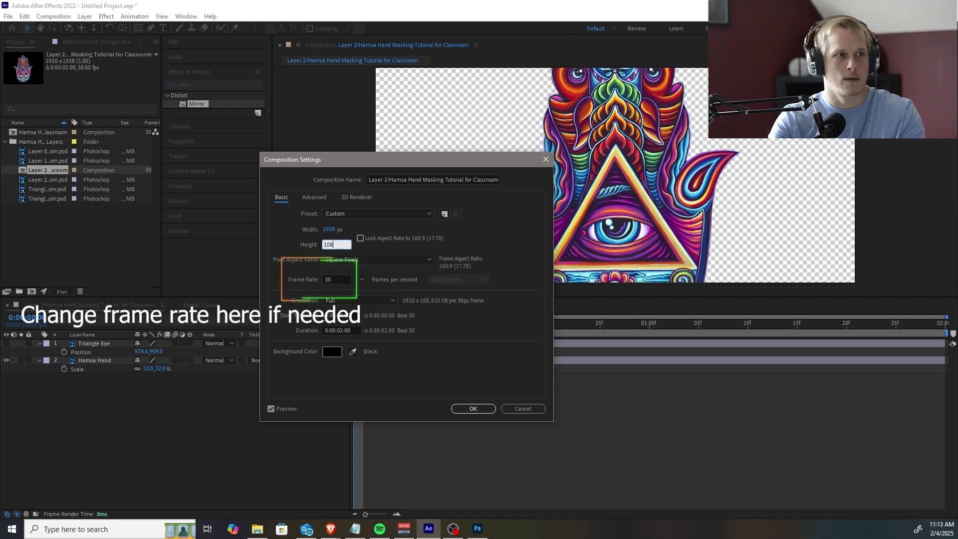
{"action": "key", "text": "Tab"}
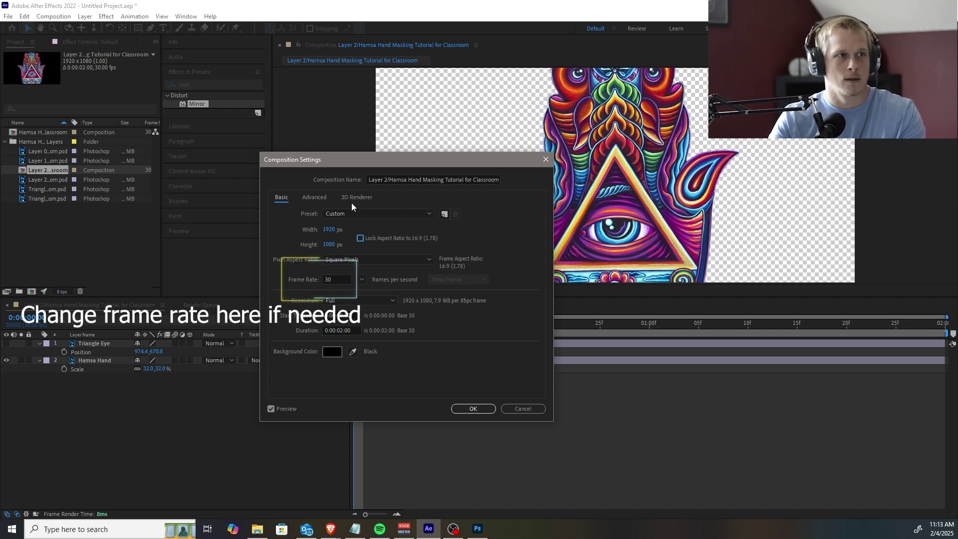
{"action": "left_click", "coordinate": [473, 410]}
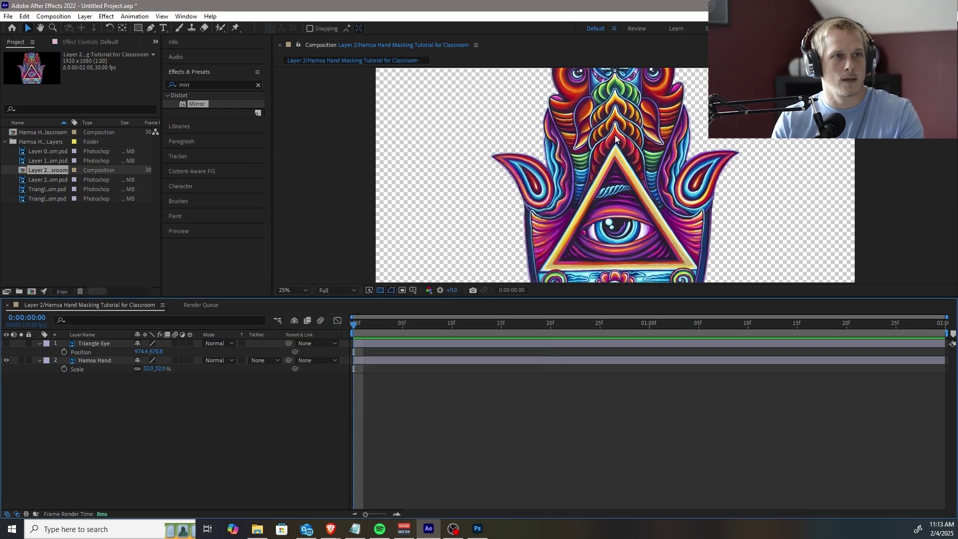
Scale Triangle Eye and Hamsa Hand together down to 15.6%
{"action": "left_click", "coordinate": [89, 344]}
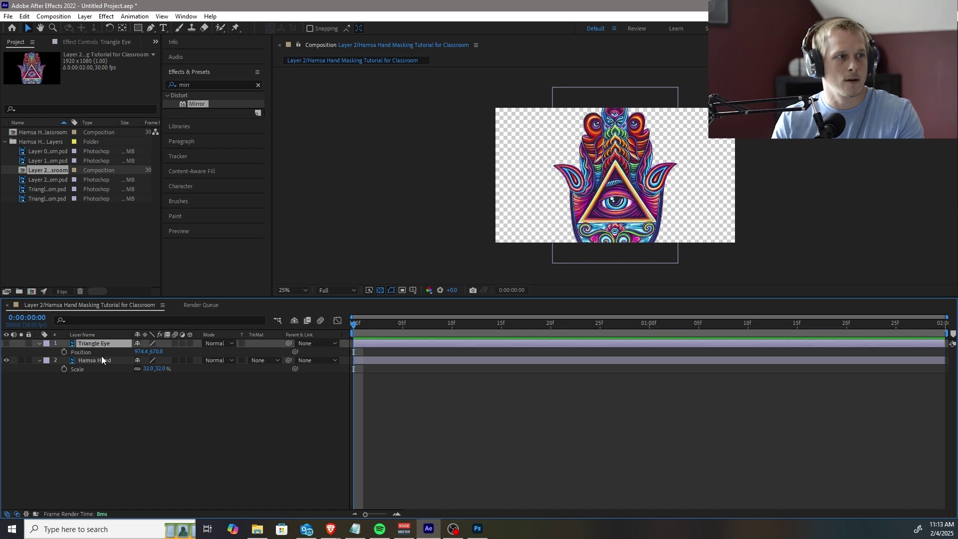
{"action": "left_click", "coordinate": [103, 361], "text": "shift"}
{"action": "key", "text": "s"}
{"action": "left_click_drag", "start_coordinate": [149, 368], "coordinate": [73, 370]}
Fit the viewer to the whole frame, toggle the transparency grid off and on, and select Hamsa Hand
{"action": "key", "text": "period"}
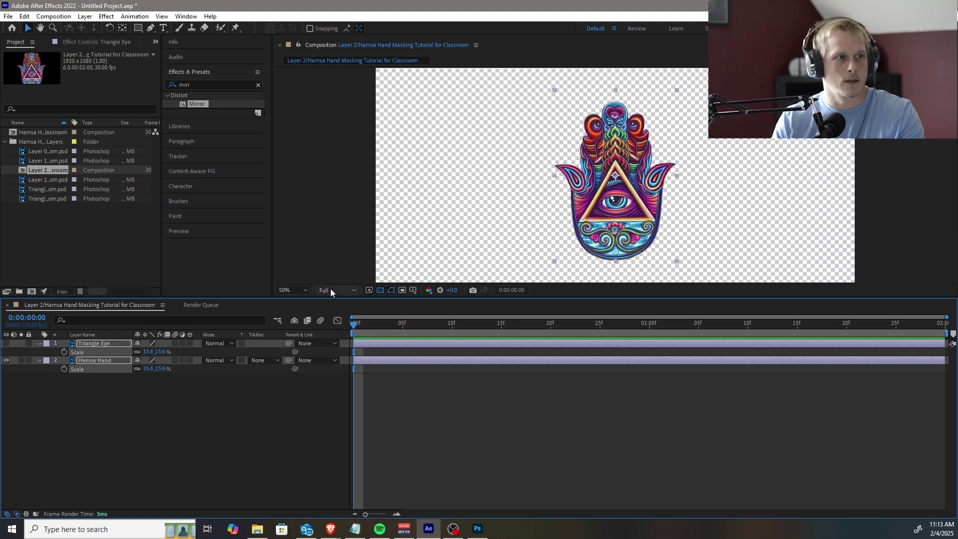
{"action": "left_click", "coordinate": [304, 290]}
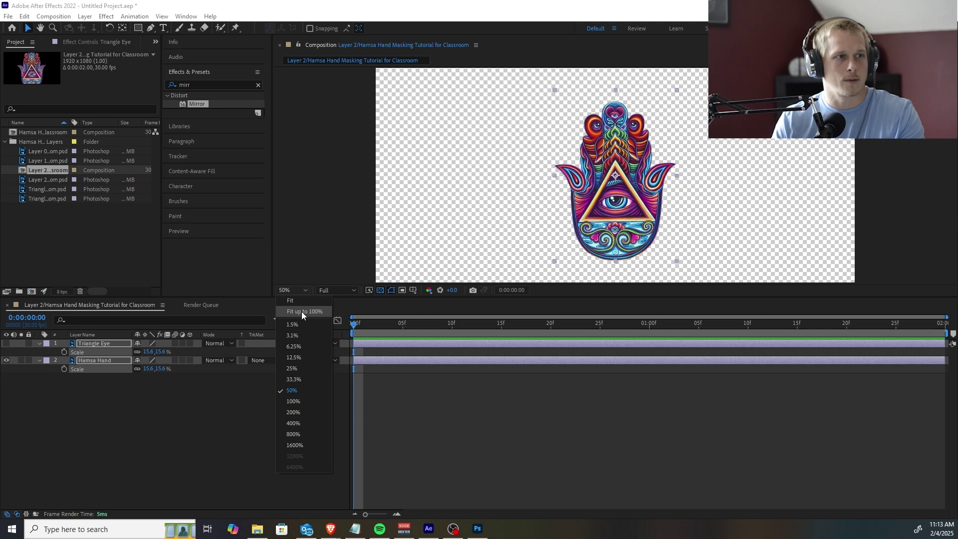
{"action": "left_click", "coordinate": [302, 312]}
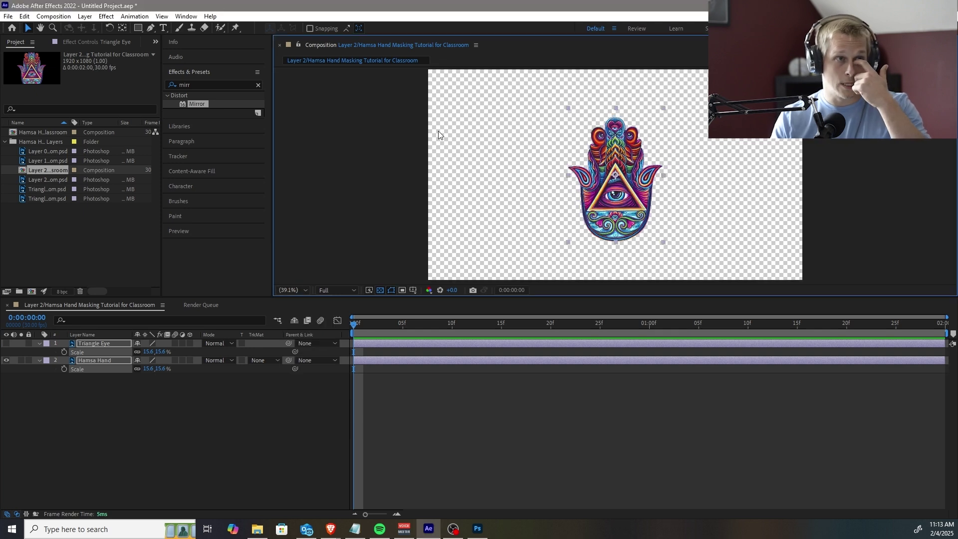
{"action": "left_click", "coordinate": [380, 289]}
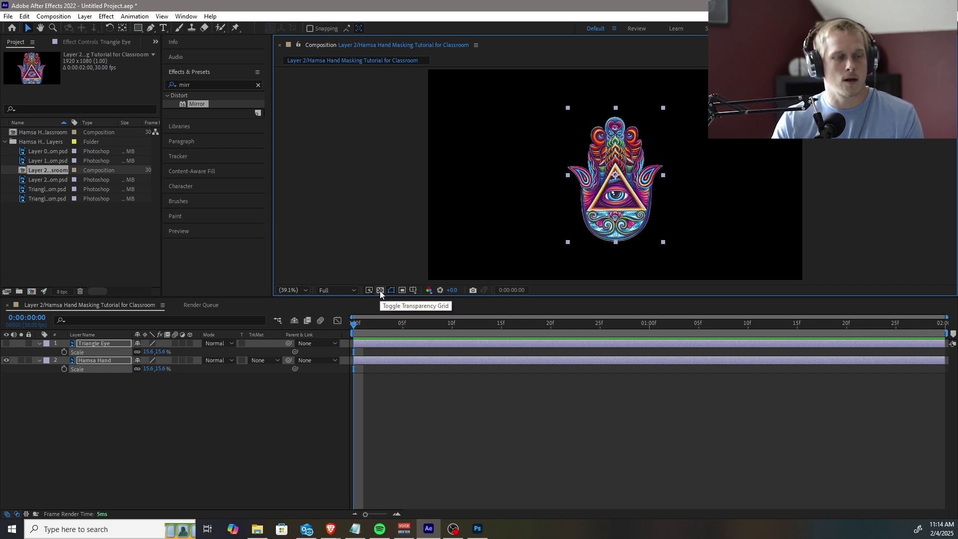
{"action": "left_click", "coordinate": [380, 290]}
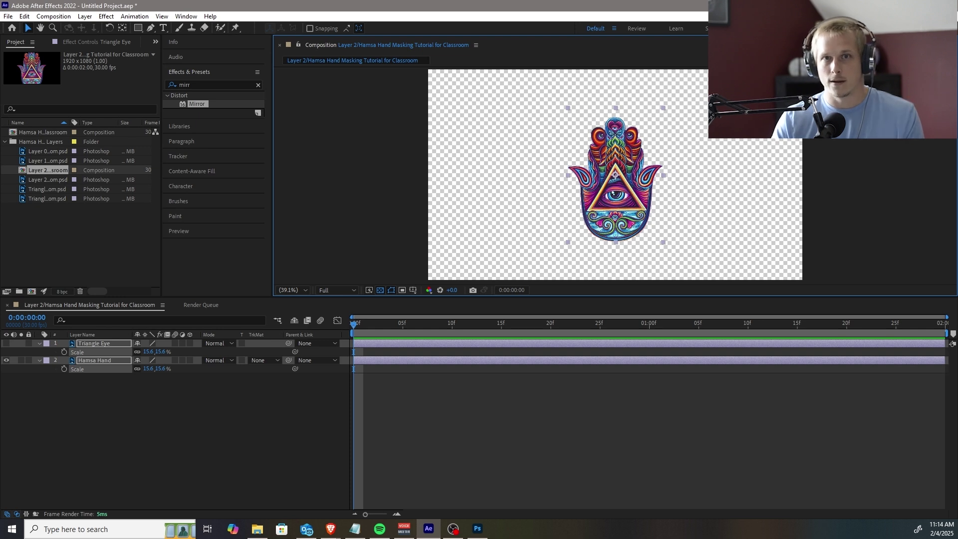
{"action": "left_click", "coordinate": [127, 397]}
{"action": "left_click", "coordinate": [112, 361]}
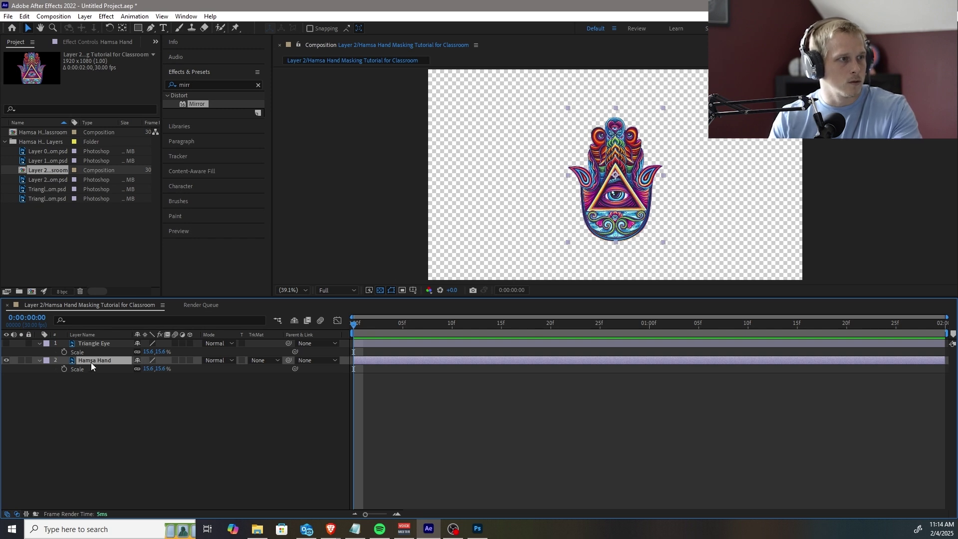
Move Hamsa Hand to −260, 240 and set a Position keyframe at frame 0
{"action": "key", "text": "p"}
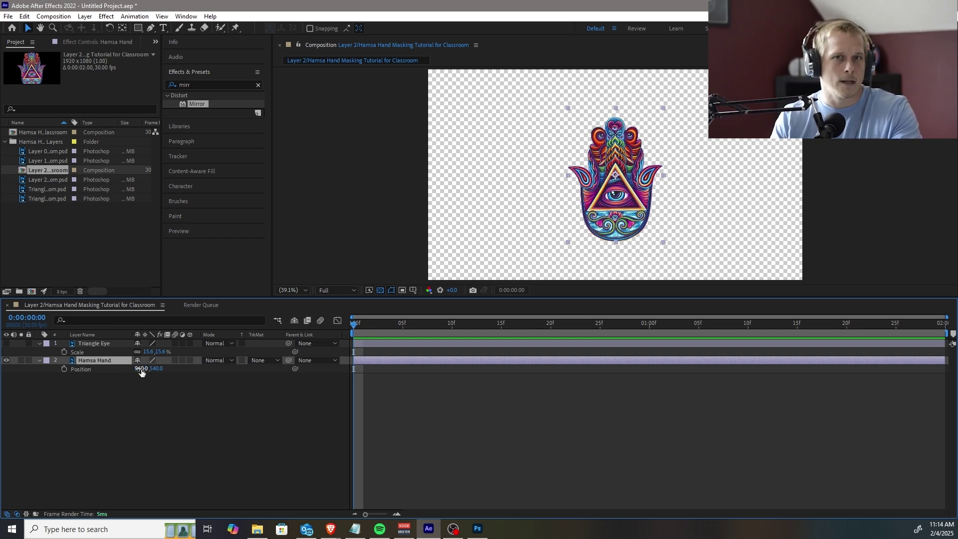
{"action": "left_click_drag", "start_coordinate": [141, 372], "coordinate": [70, 372]}
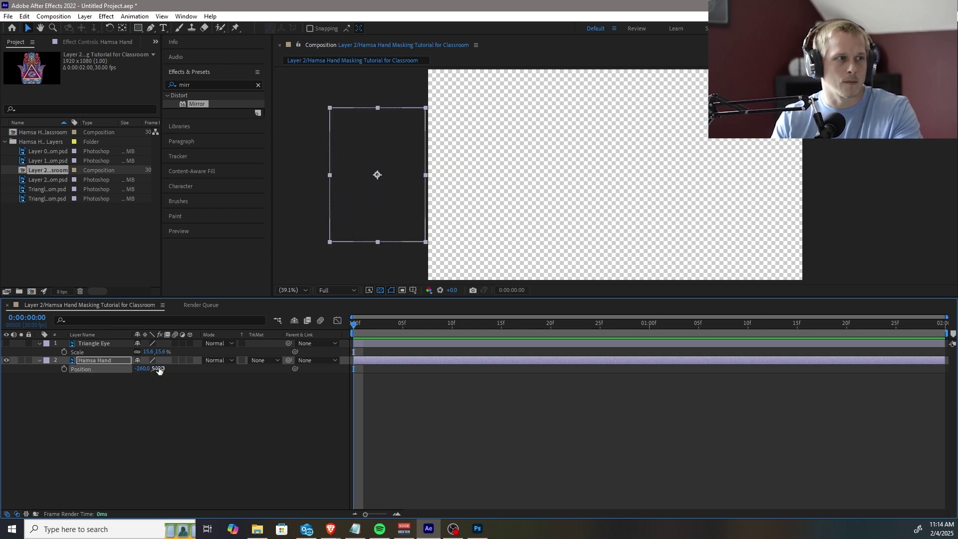
{"action": "left_click_drag", "start_coordinate": [159, 368], "coordinate": [148, 368]}
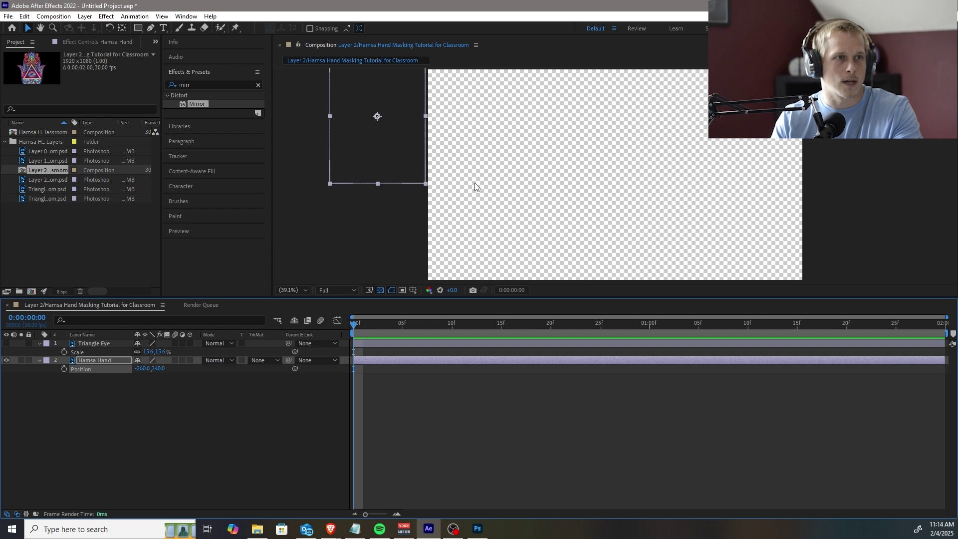
{"action": "key", "text": "comma"}
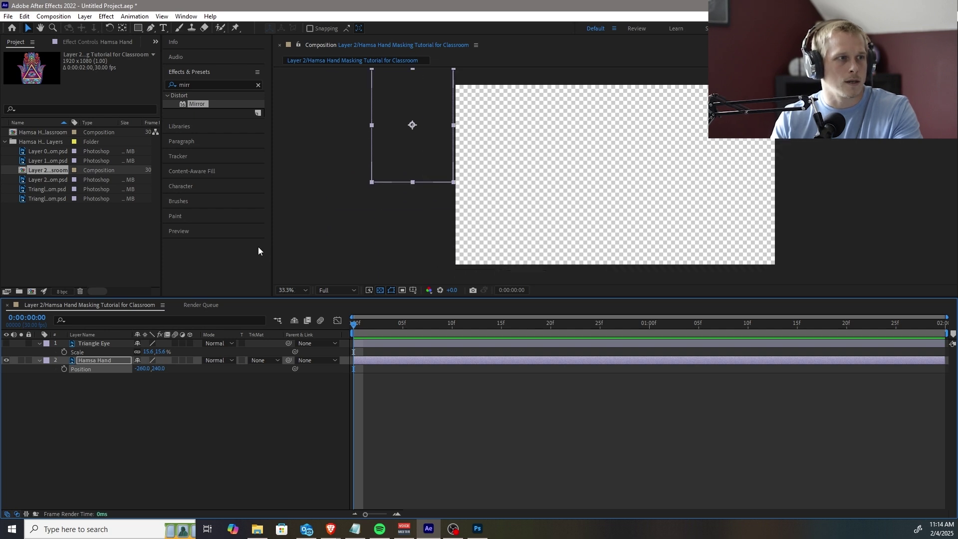
{"action": "left_click", "coordinate": [64, 369]}
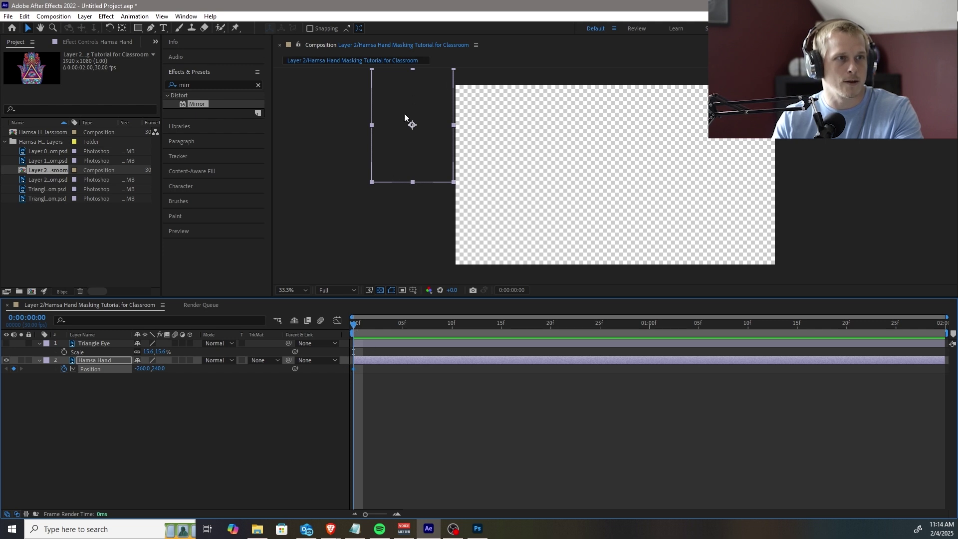
{"action": "left_click_drag", "start_coordinate": [354, 327], "coordinate": [739, 322]}
Change the composition duration to 10 seconds in Composition Settings
{"action": "left_click", "coordinate": [49, 16]}
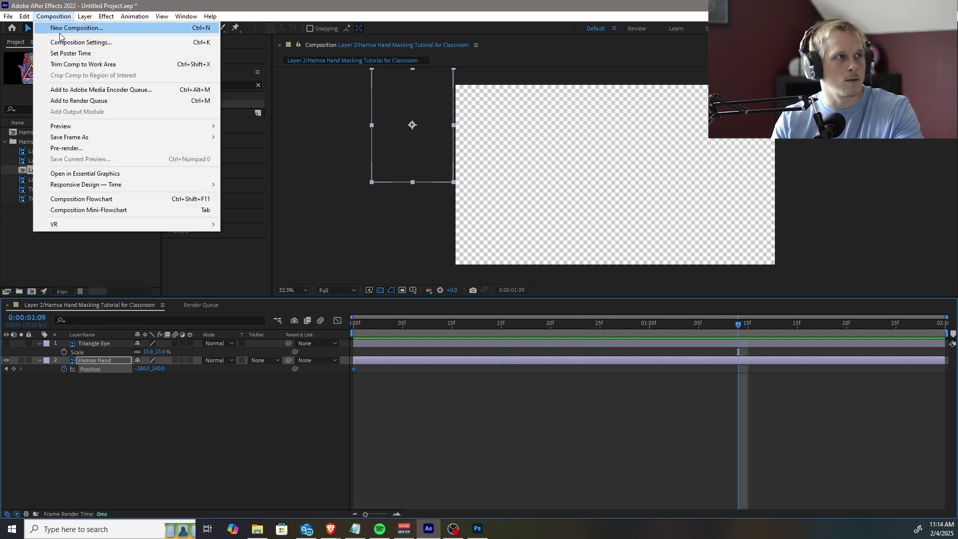
{"action": "left_click", "coordinate": [68, 41]}
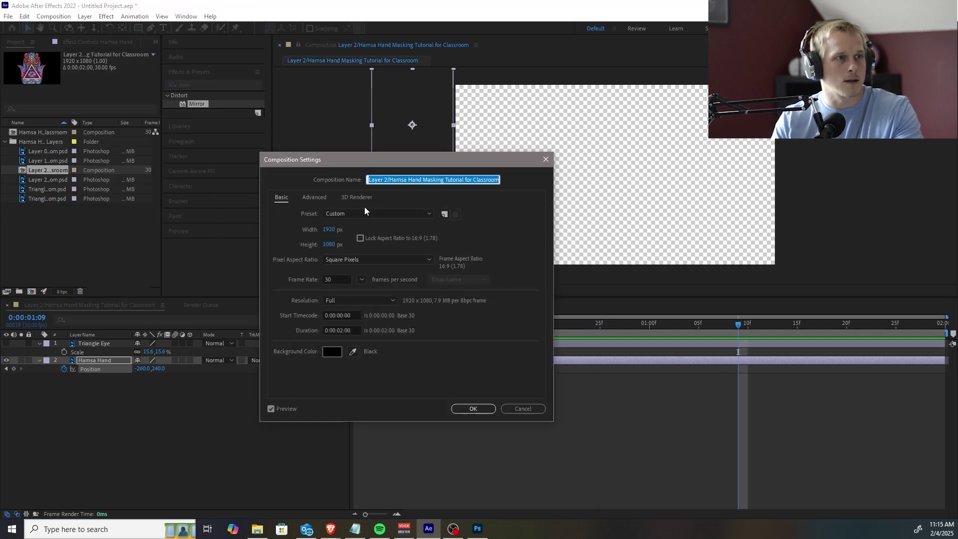
{"action": "left_click", "coordinate": [342, 329]}
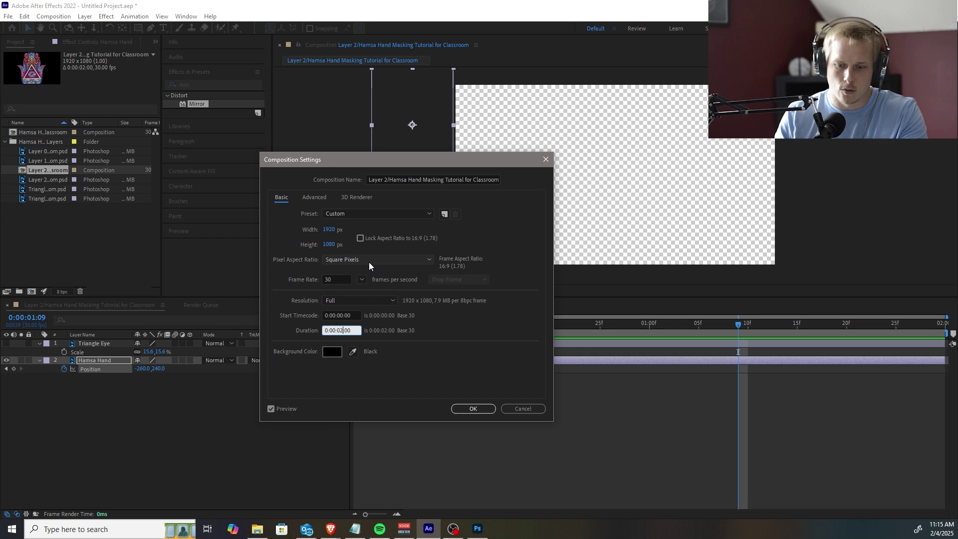
{"action": "key", "text": "BackSpace"}
{"action": "key", "text": "BackSpace"}
{"action": "key", "text": "BackSpace"}
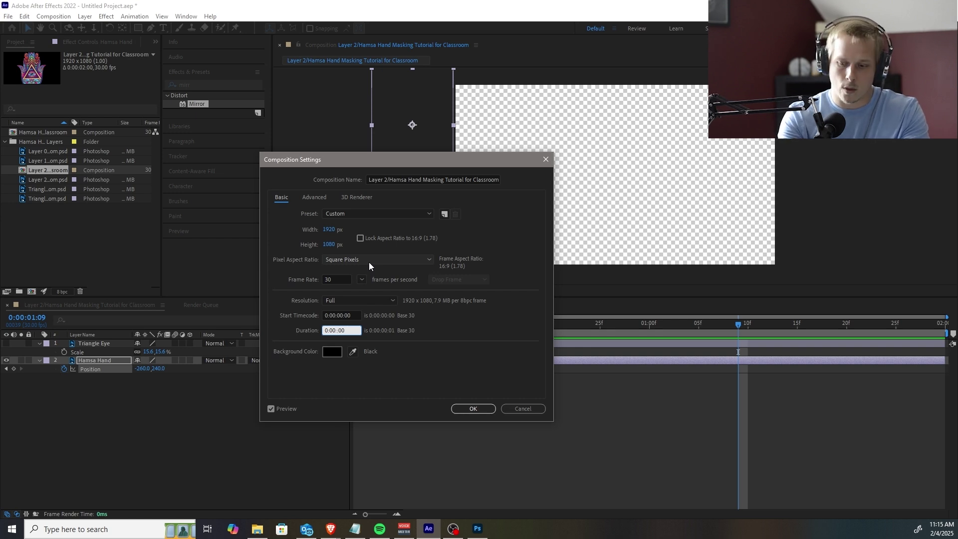
{"action": "type", "text": "10"}
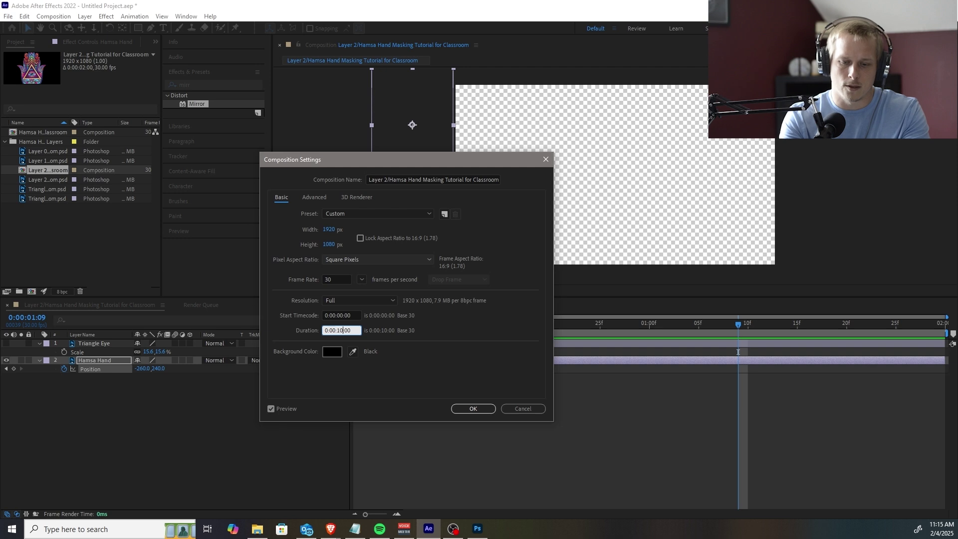
{"action": "key", "text": "Return"}
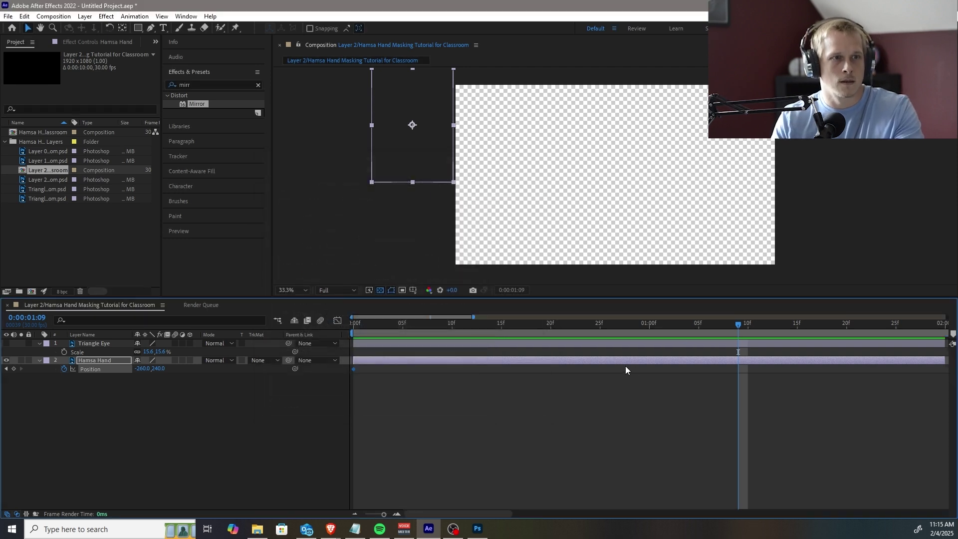
Extend both the Triangle Eye and Hamsa Hand layers to end at 10 seconds
{"action": "left_click_drag", "start_coordinate": [474, 316], "coordinate": [840, 316]}
{"action": "left_click", "coordinate": [493, 343]}
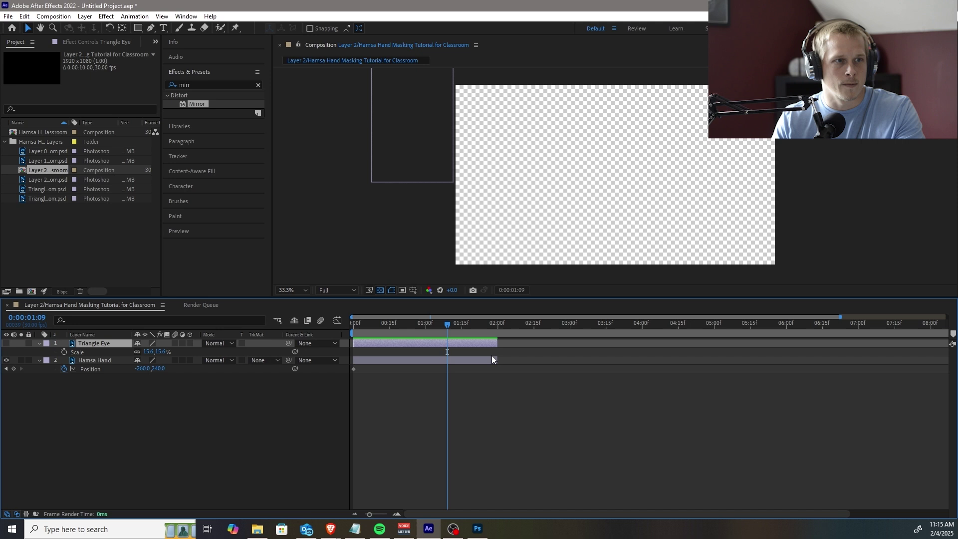
{"action": "left_click", "coordinate": [498, 359], "text": "shift"}
{"action": "left_click_drag", "start_coordinate": [499, 359], "coordinate": [943, 345]}
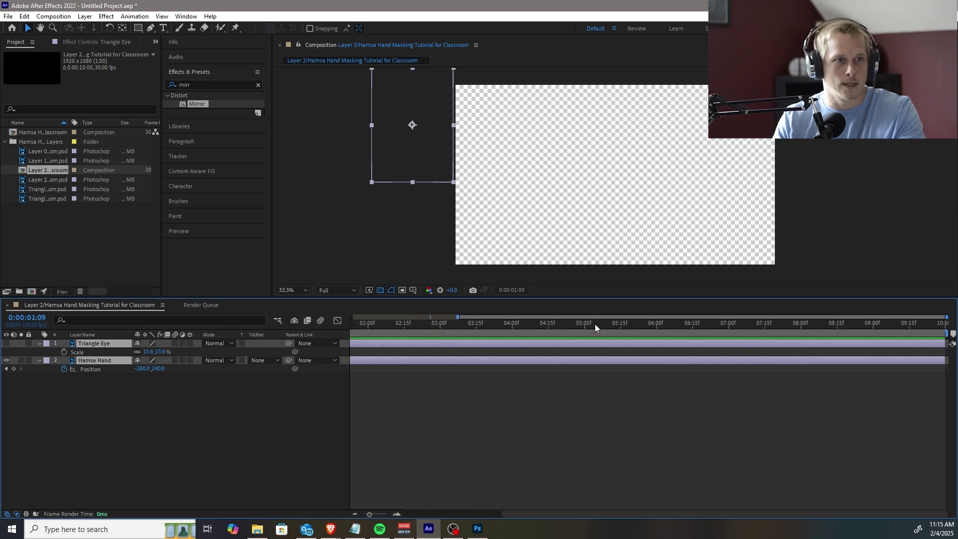
{"action": "key", "text": "Home"}
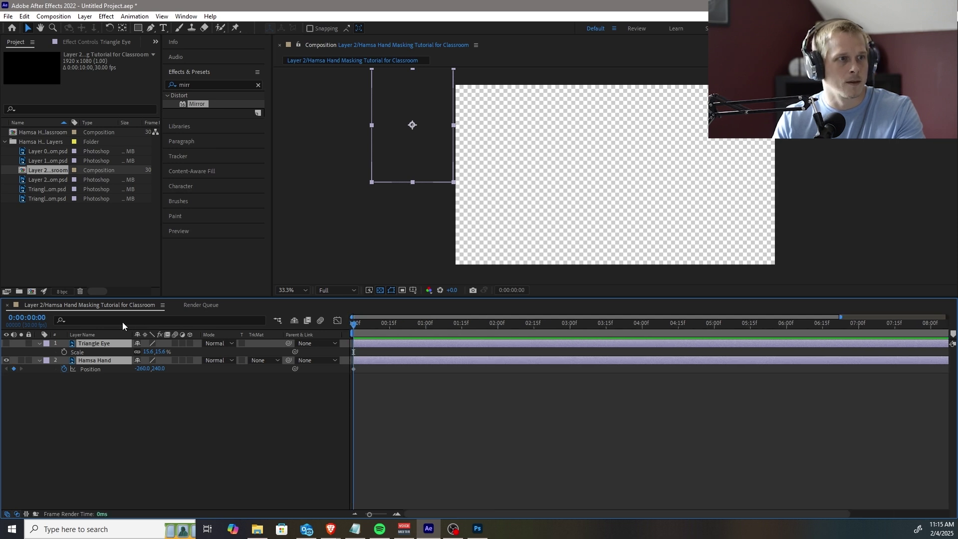
Keyframe the Hamsa Hand at the comp centre (667, 525) at 5:00 and curve its path
{"action": "left_click", "coordinate": [150, 402]}
{"action": "left_click", "coordinate": [98, 361]}
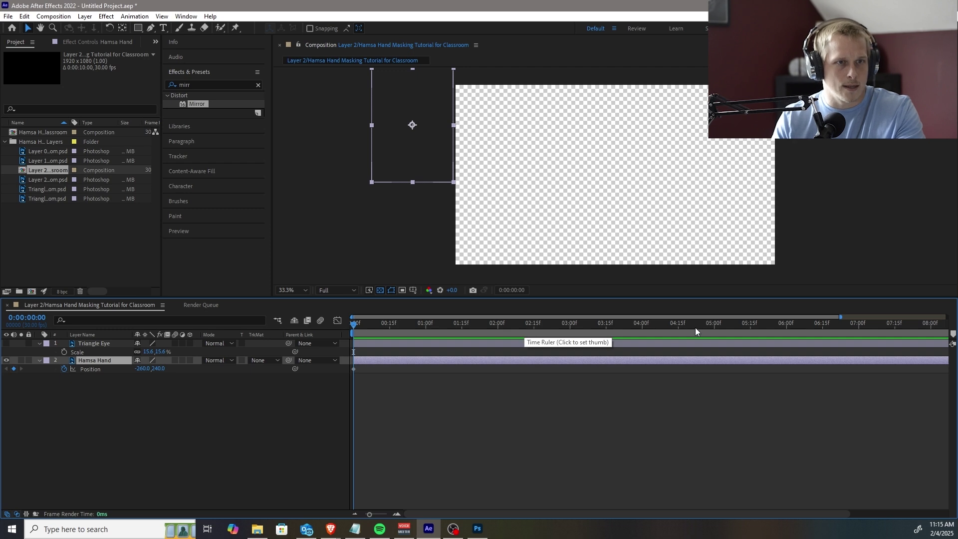
{"action": "left_click_drag", "start_coordinate": [712, 328], "coordinate": [714, 327]}
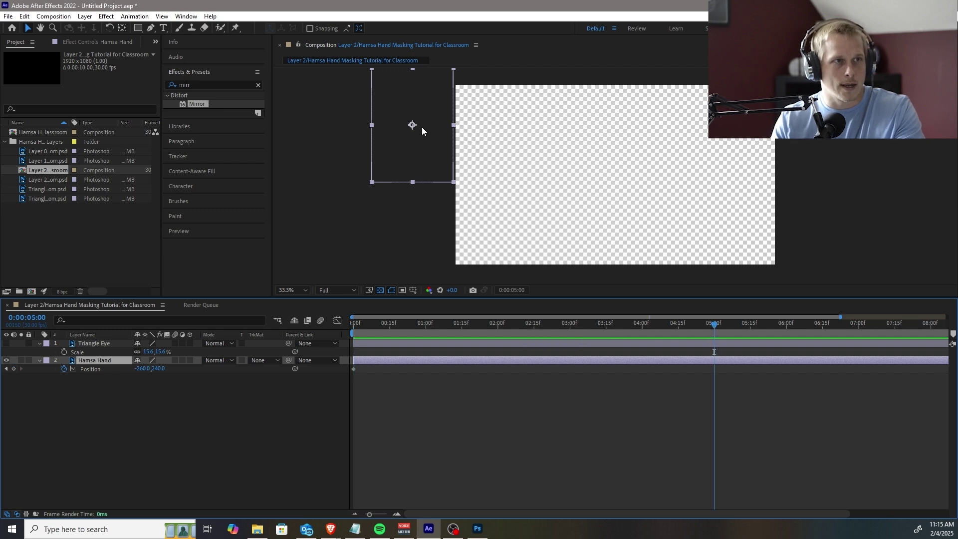
{"action": "left_click_drag", "start_coordinate": [412, 125], "coordinate": [567, 172]}
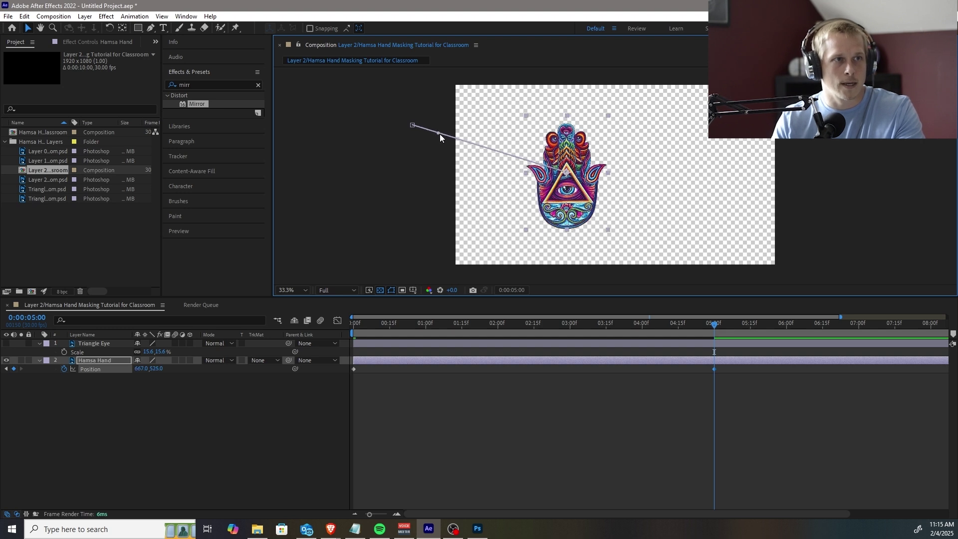
{"action": "left_click_drag", "start_coordinate": [439, 133], "coordinate": [540, 79]}
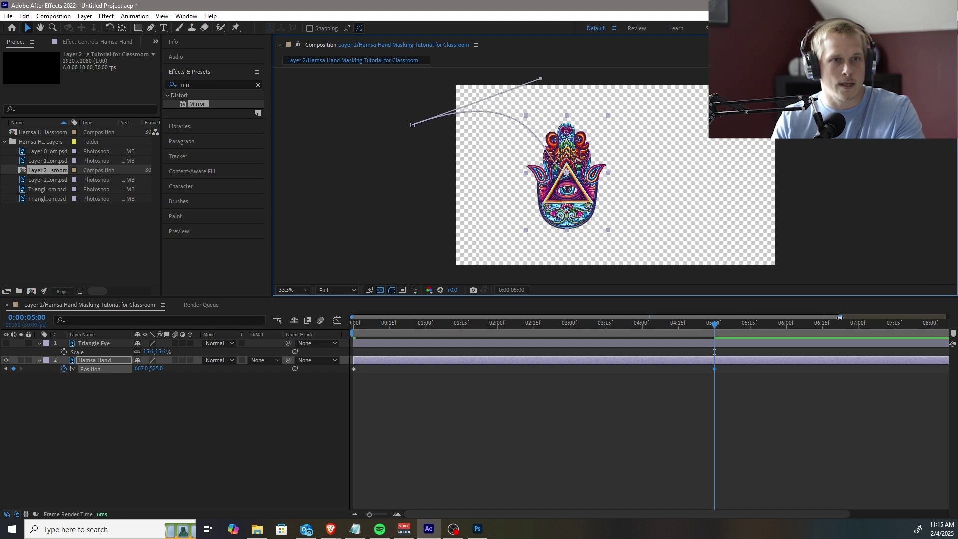
Send the hand off the lower left (-344, 1002) at 9:29 and scrub to review the swoop
{"action": "left_click_drag", "start_coordinate": [845, 317], "coordinate": [947, 316]}
{"action": "left_click", "coordinate": [942, 323]}
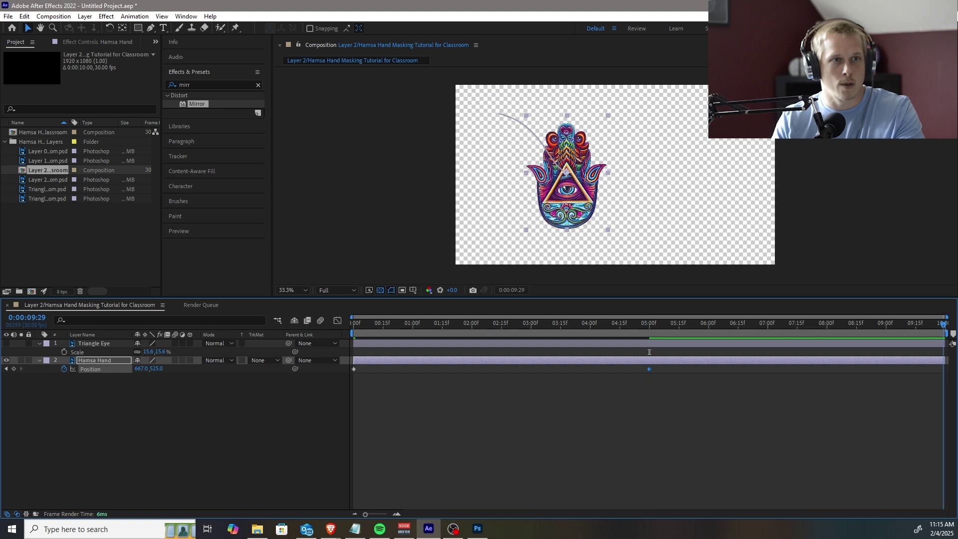
{"action": "left_click_drag", "start_coordinate": [563, 179], "coordinate": [584, 263]}
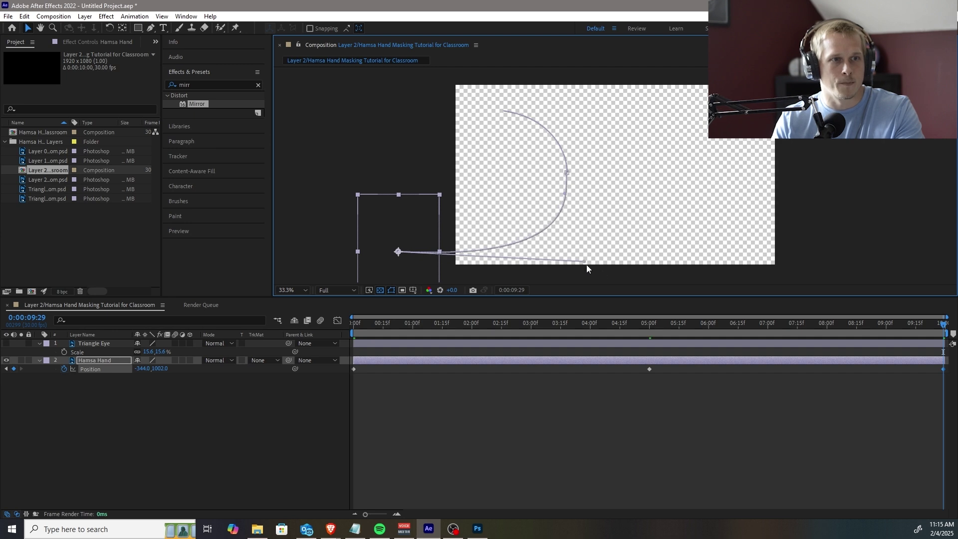
{"action": "left_click_drag", "start_coordinate": [603, 325], "coordinate": [282, 334]}
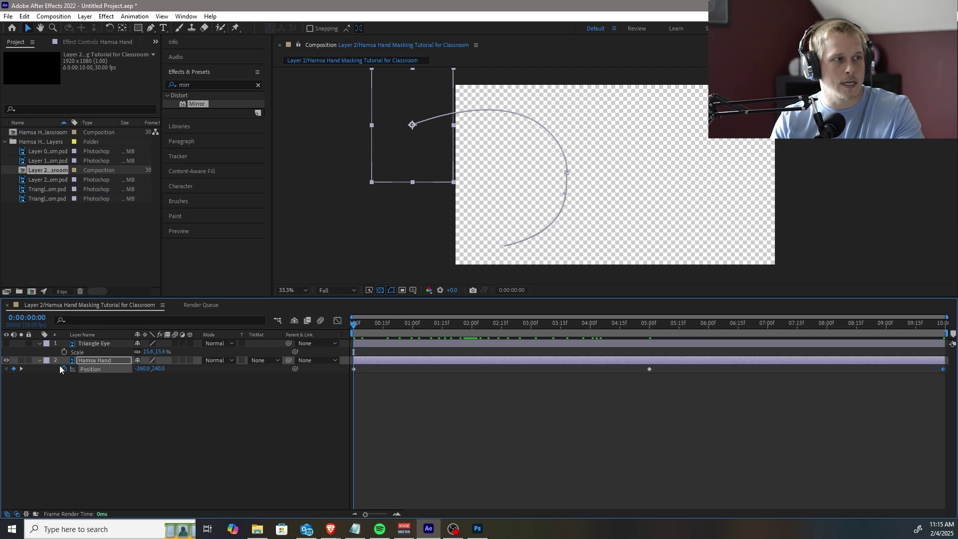
{"action": "left_click", "coordinate": [643, 328]}
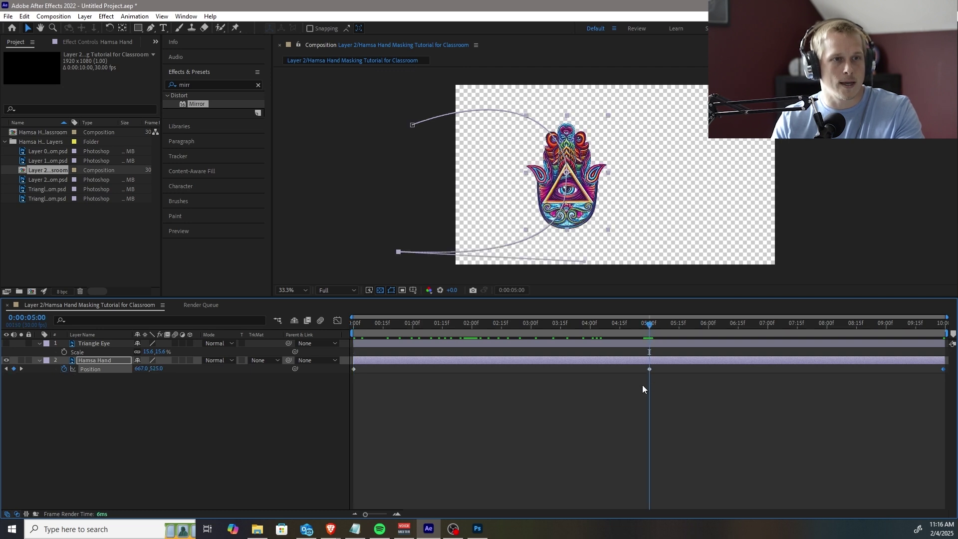
{"action": "left_click_drag", "start_coordinate": [650, 325], "coordinate": [951, 328]}
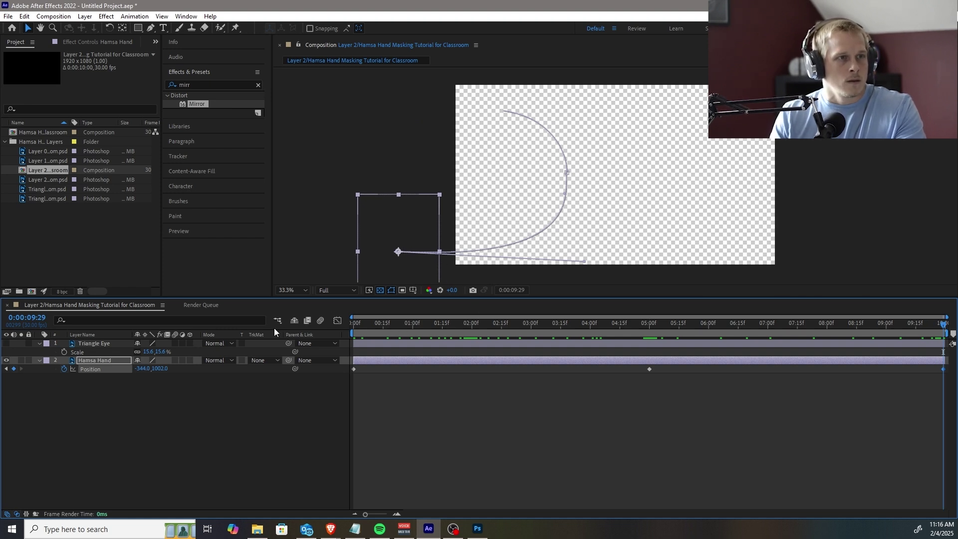
Move the exit Position keyframe (-344, 1002) to 5:00 and end the work area there
{"action": "key", "text": "space"}
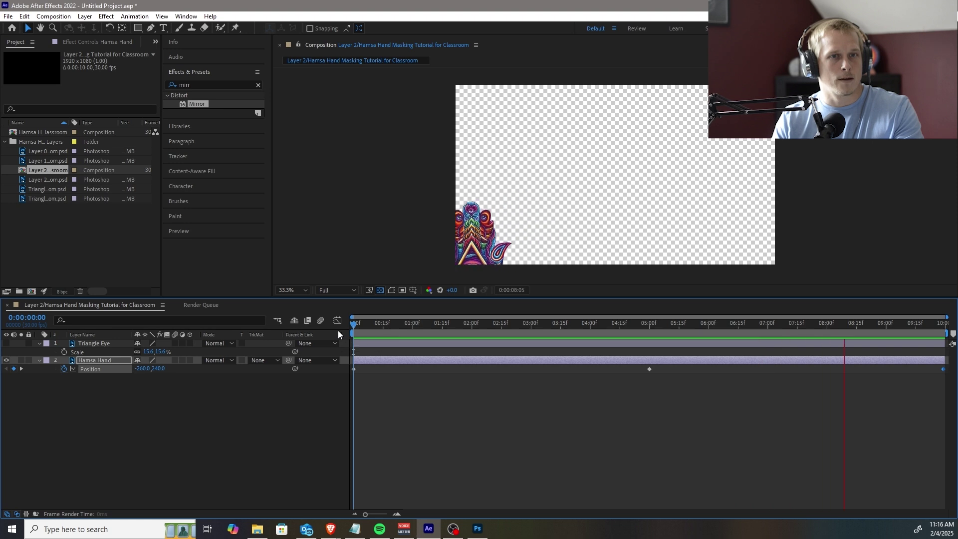
{"action": "key", "text": "space"}
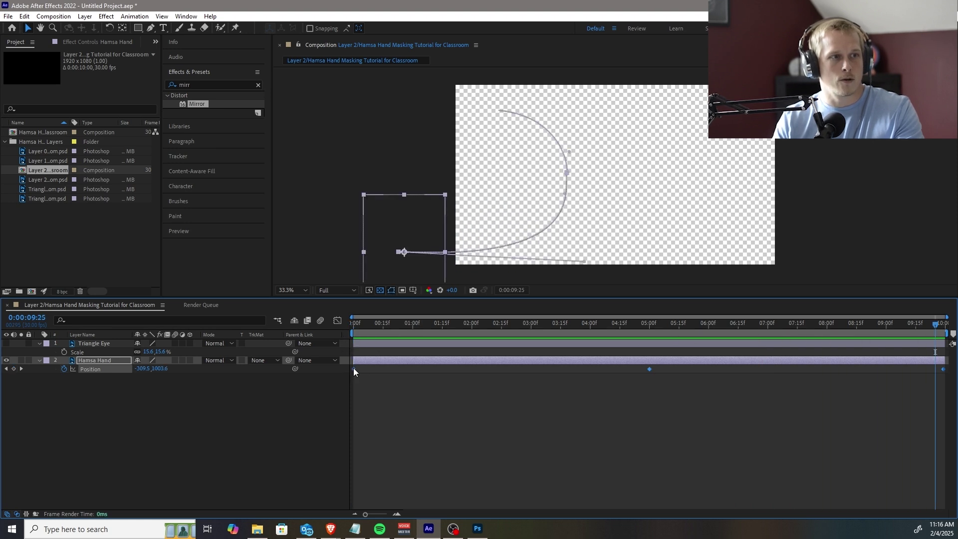
{"action": "left_click_drag", "start_coordinate": [942, 372], "coordinate": [648, 365]}
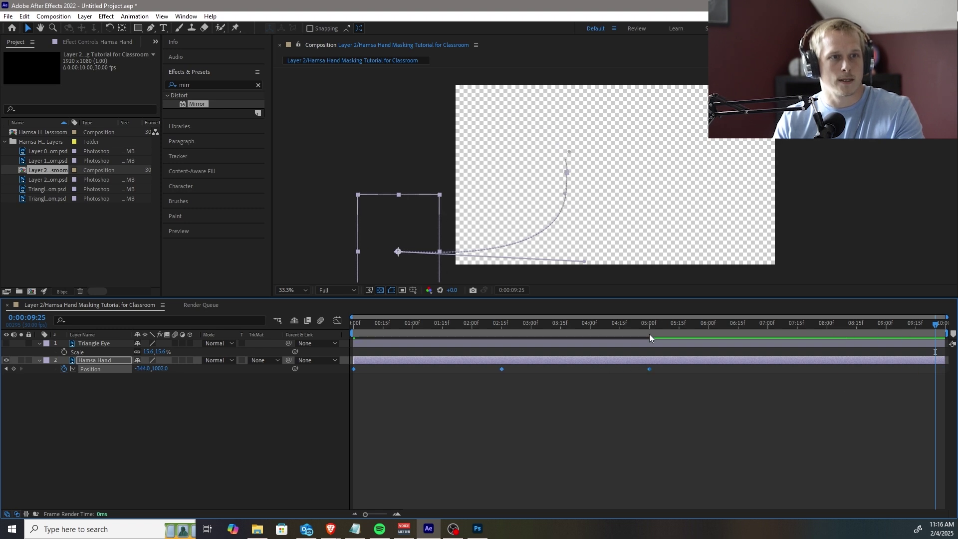
{"action": "left_click", "coordinate": [650, 327]}
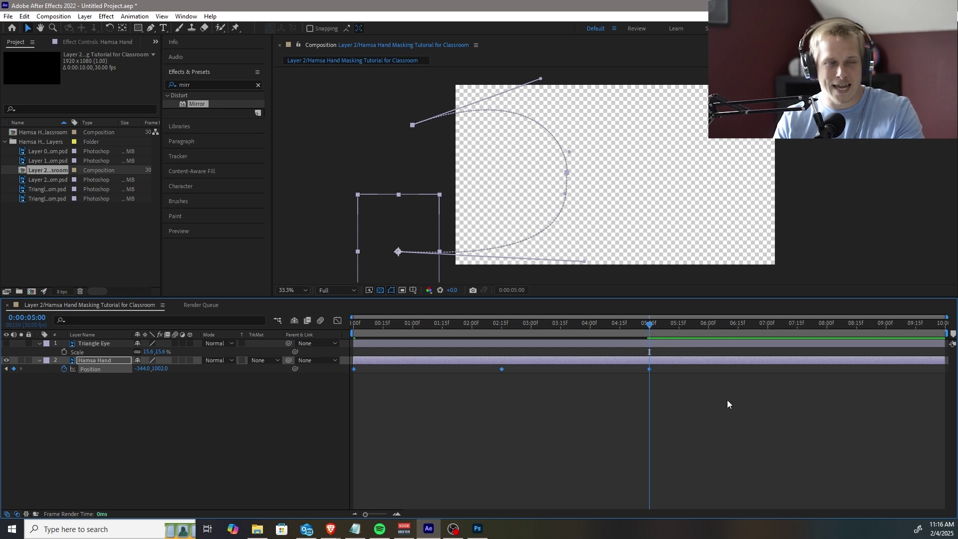
{"action": "key", "text": "n"}
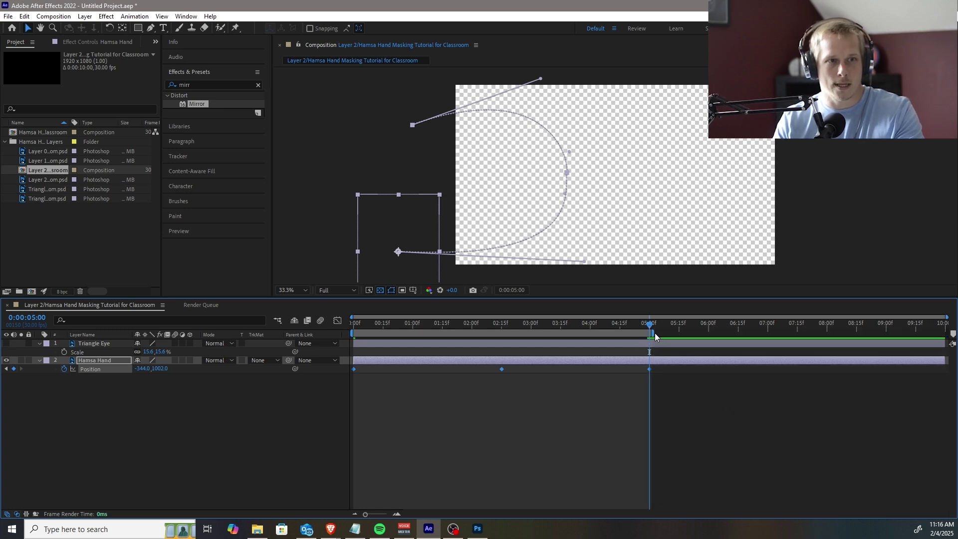
{"action": "left_click_drag", "start_coordinate": [571, 327], "coordinate": [649, 331]}
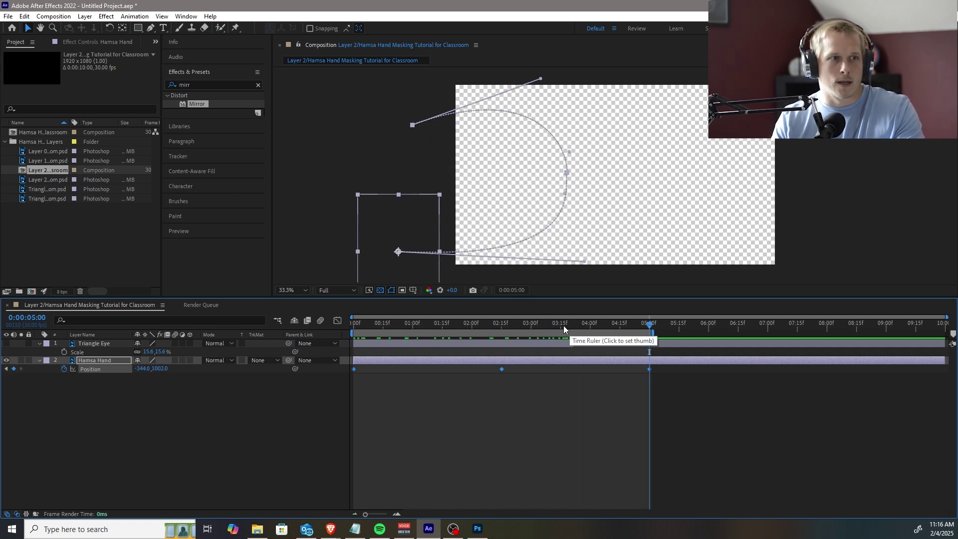
{"action": "left_click_drag", "start_coordinate": [427, 327], "coordinate": [336, 325]}
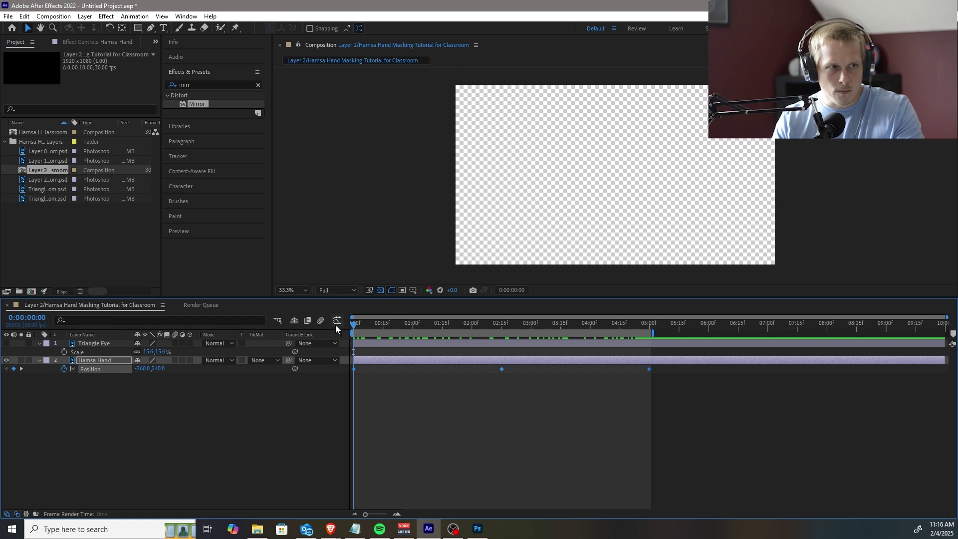
Move the final Position keyframe to 7:01 and end the work area there
{"action": "key", "text": "space"}
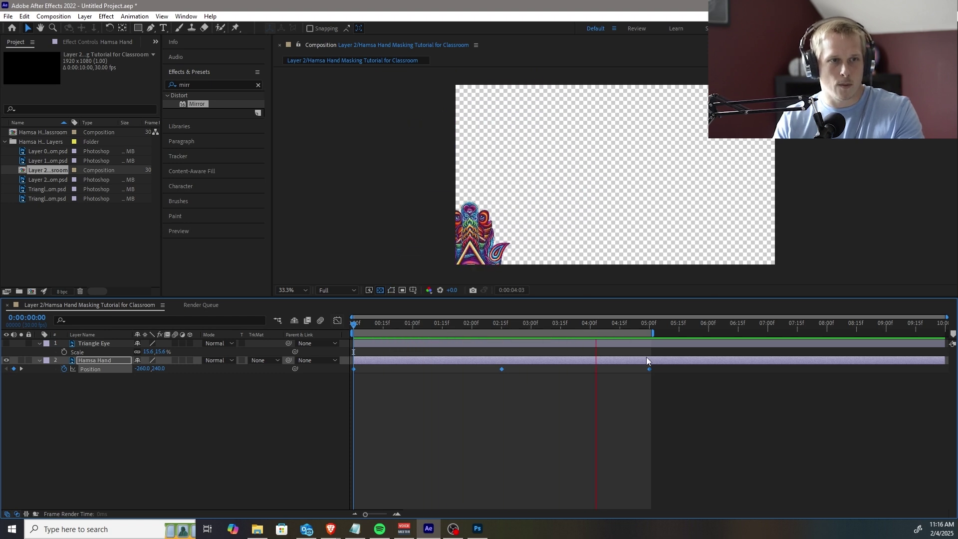
{"action": "key", "text": "space"}
{"action": "left_click_drag", "start_coordinate": [649, 369], "coordinate": [771, 369]}
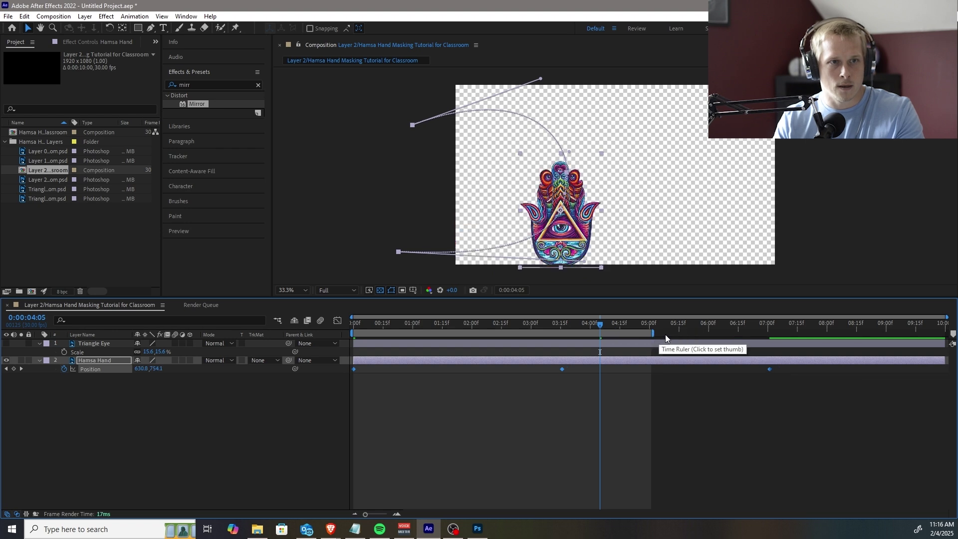
{"action": "left_click", "coordinate": [771, 327]}
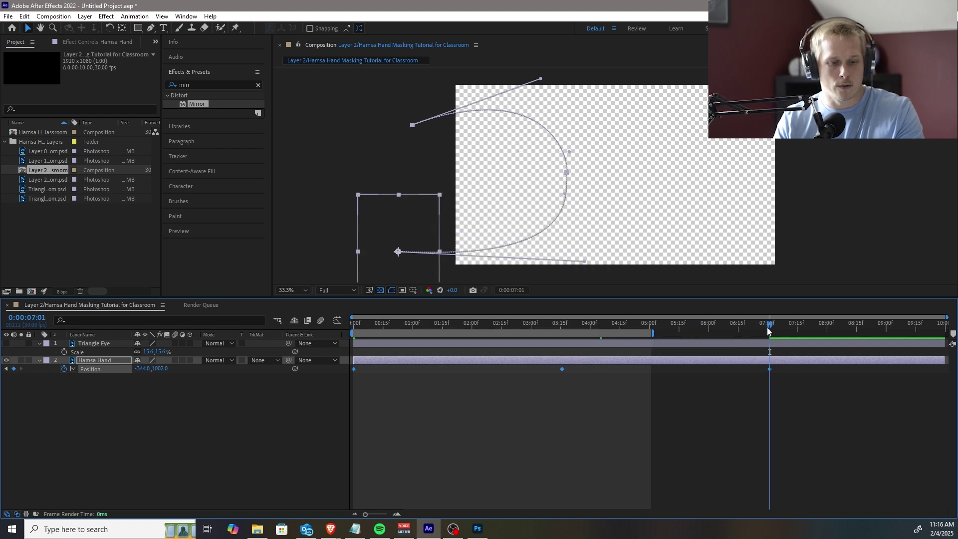
{"action": "left_click_drag", "start_coordinate": [720, 330], "coordinate": [766, 332]}
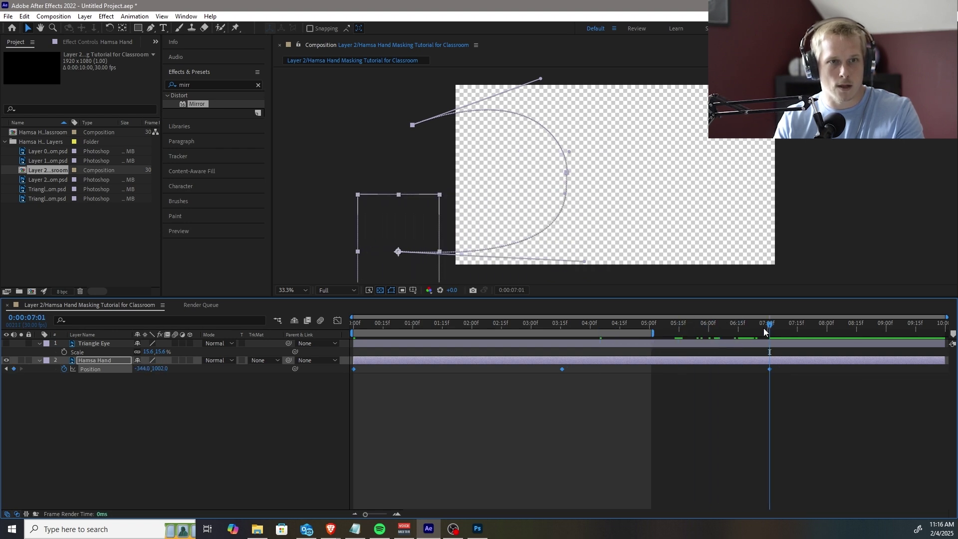
{"action": "key", "text": "n"}
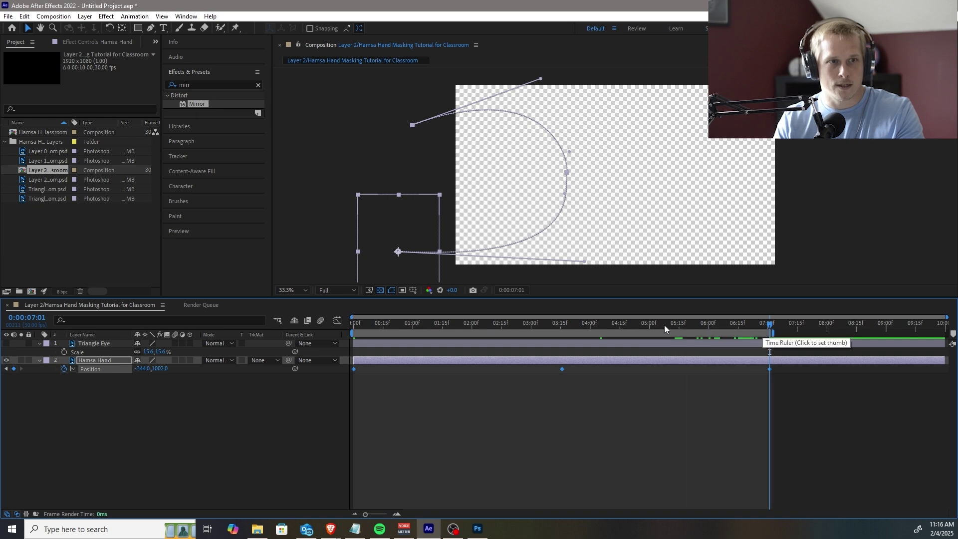
{"action": "key", "text": "Home"}
{"action": "key", "text": "space"}
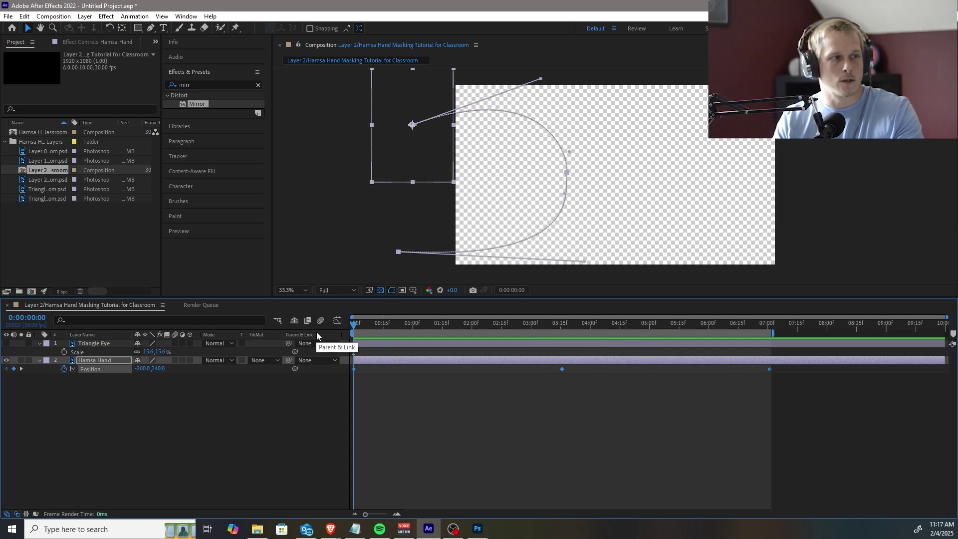
Add Rotation keyframes to the Hamsa Hand, with the end rotation keyframe at 7:01
{"action": "key", "text": "r"}
{"action": "left_click", "coordinate": [64, 369]}
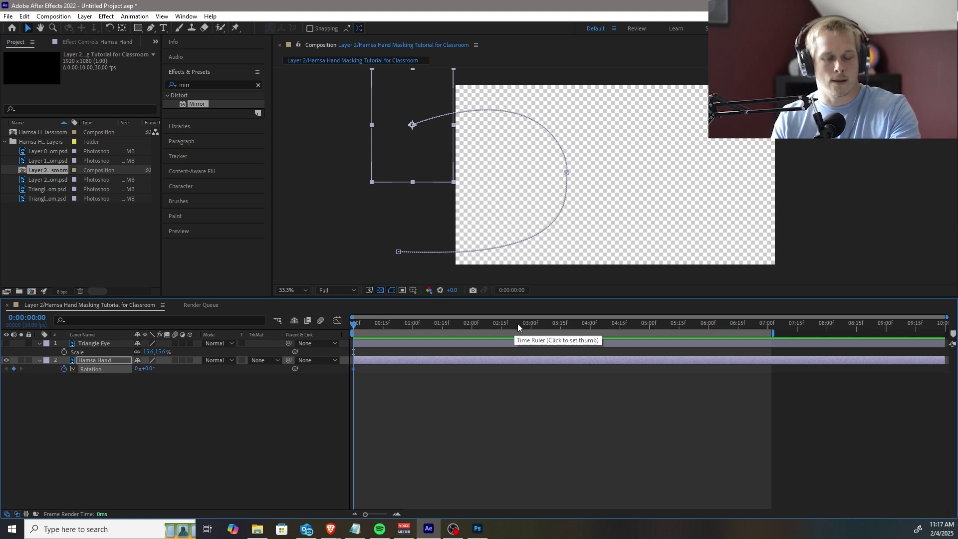
{"action": "key", "text": "p"}
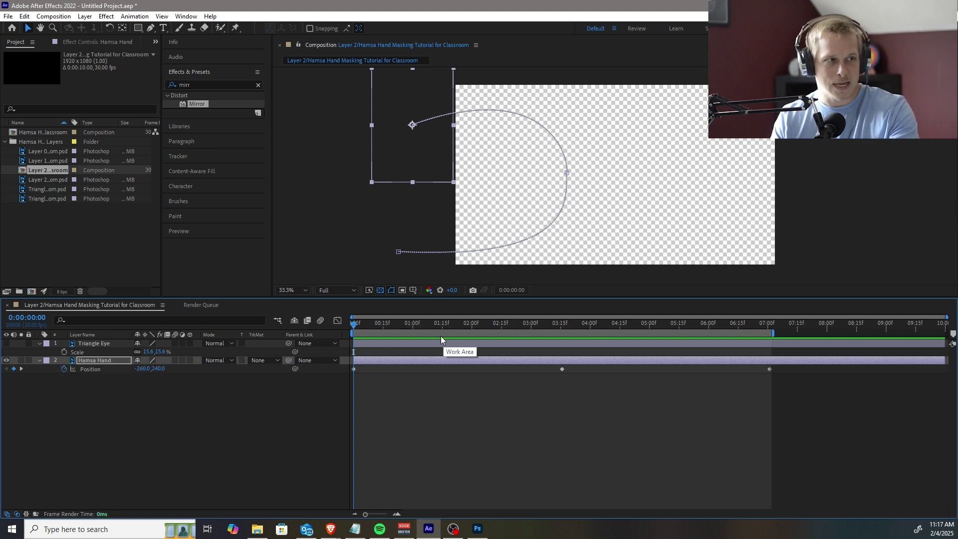
{"action": "key", "text": "r"}
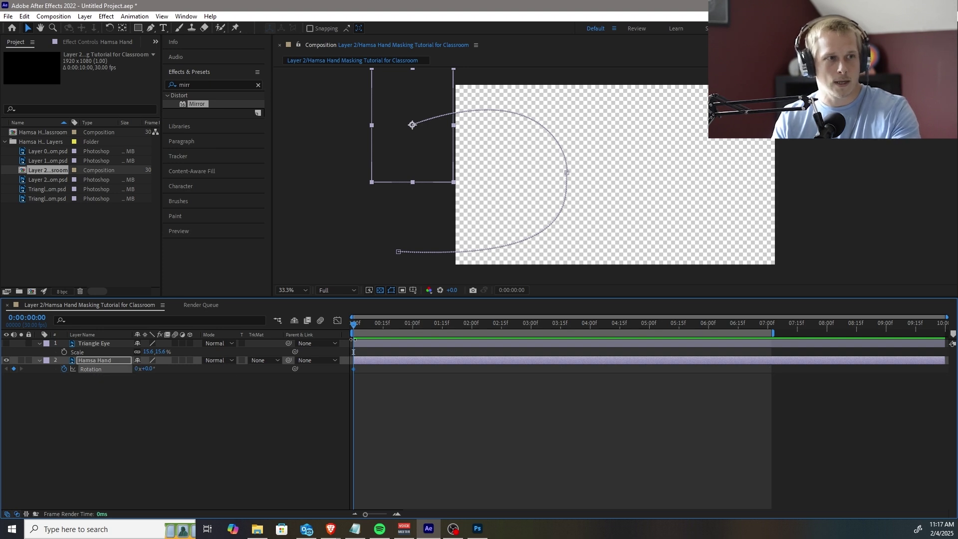
{"action": "key", "text": "p"}
{"action": "left_click_drag", "start_coordinate": [353, 324], "coordinate": [563, 325]}
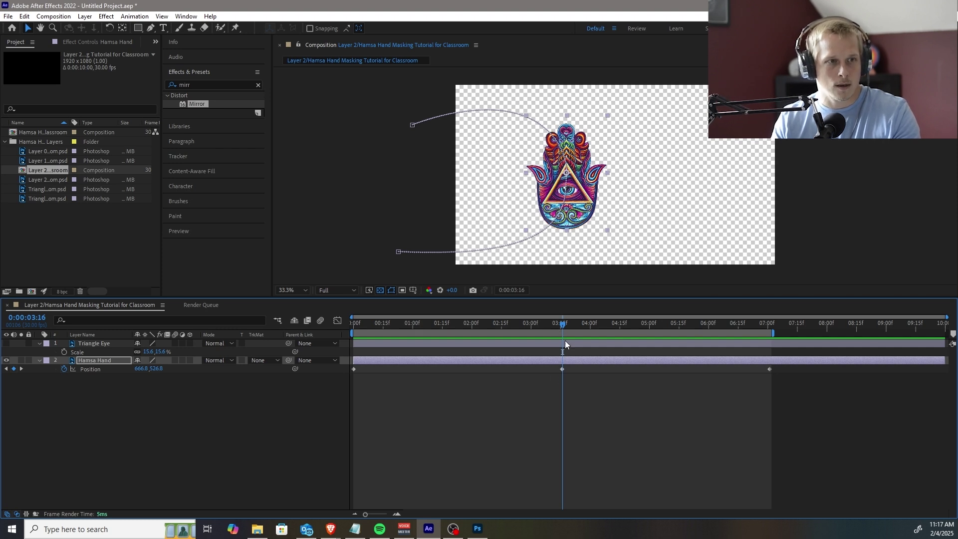
{"action": "key", "text": "r"}
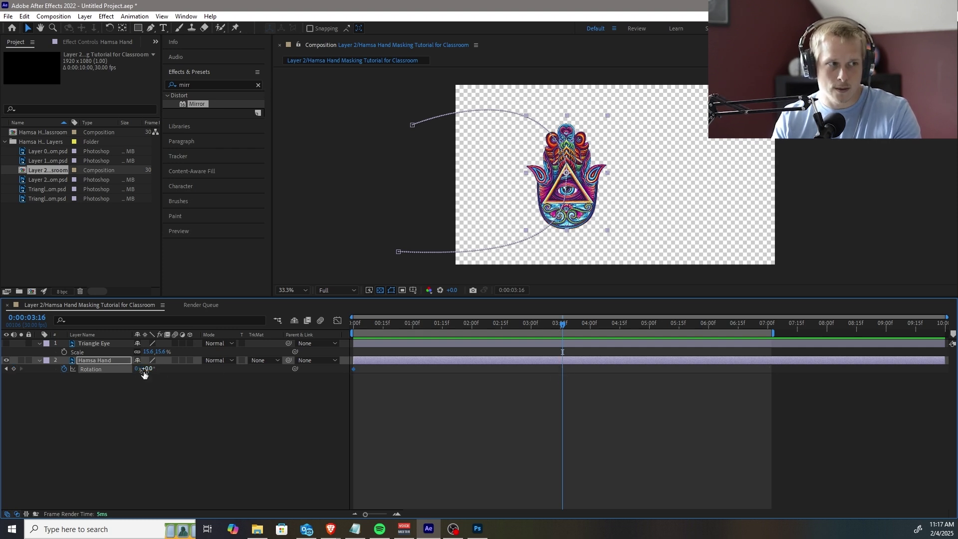
{"action": "left_click_drag", "start_coordinate": [150, 368], "coordinate": [184, 362]}
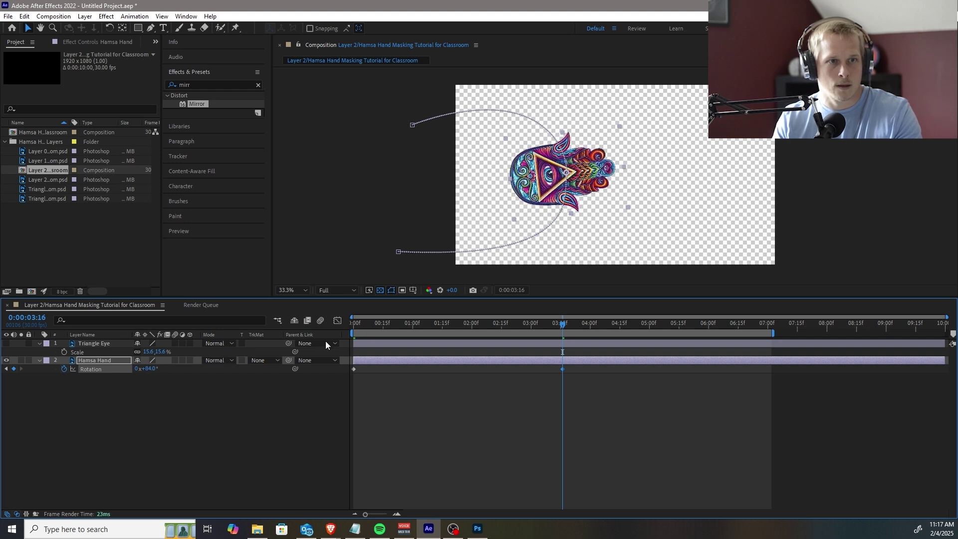
{"action": "left_click", "coordinate": [767, 330]}
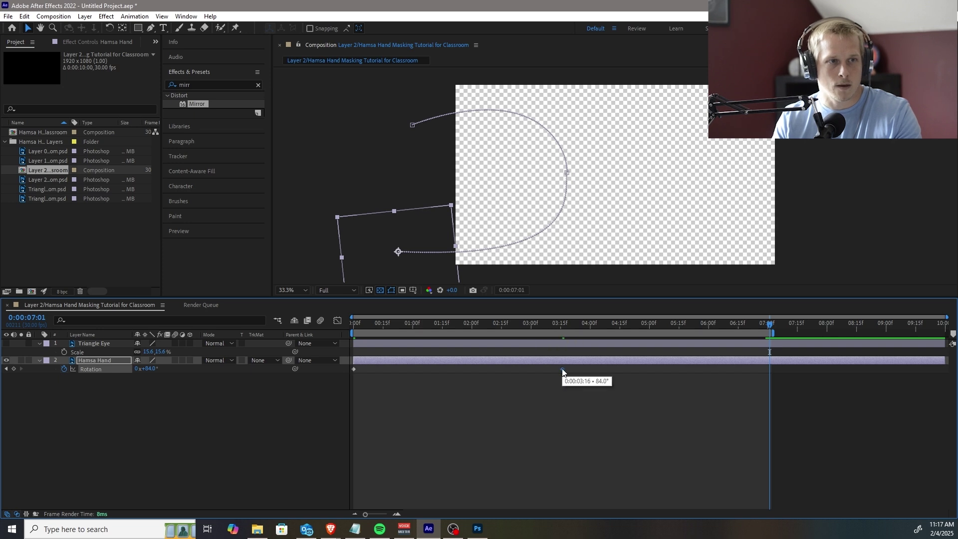
{"action": "left_click_drag", "start_coordinate": [562, 368], "coordinate": [769, 369]}
{"action": "left_click_drag", "start_coordinate": [467, 322], "coordinate": [297, 334]}
{"action": "key", "text": "space"}
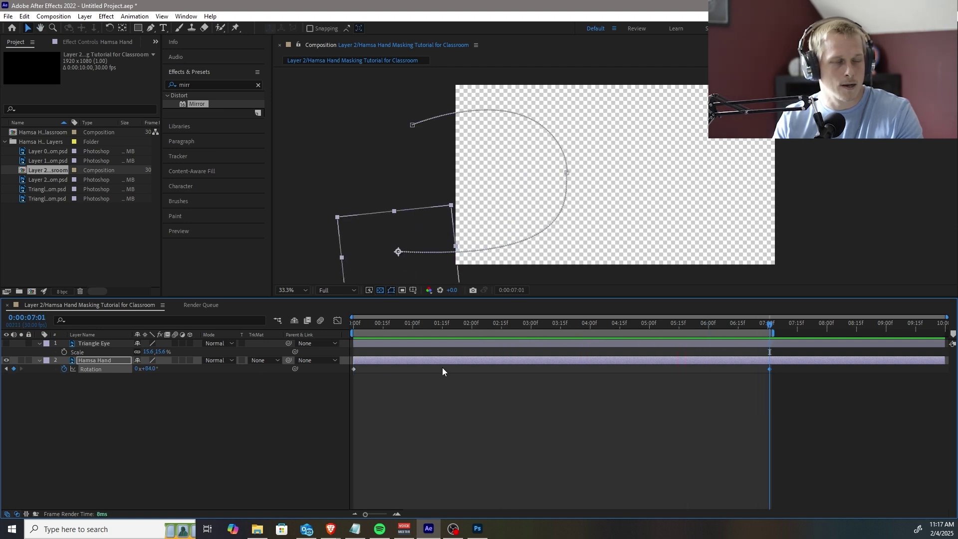
Raise the end rotation to about 123° and preview the spin
{"action": "left_click_drag", "start_coordinate": [150, 370], "coordinate": [189, 371]}
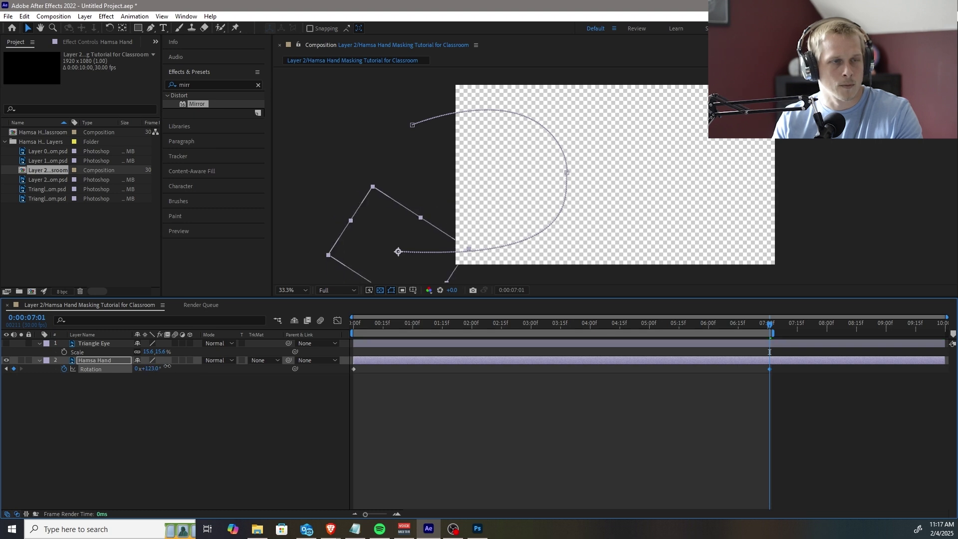
{"action": "key", "text": "Home"}
{"action": "key", "text": "space"}
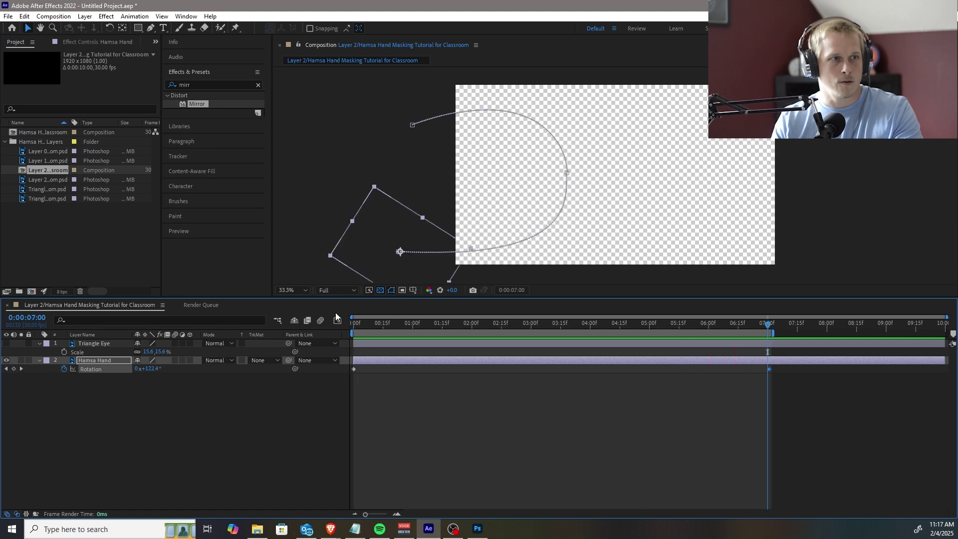
{"action": "left_click_drag", "start_coordinate": [369, 326], "coordinate": [350, 332]}
{"action": "key", "text": "s"}
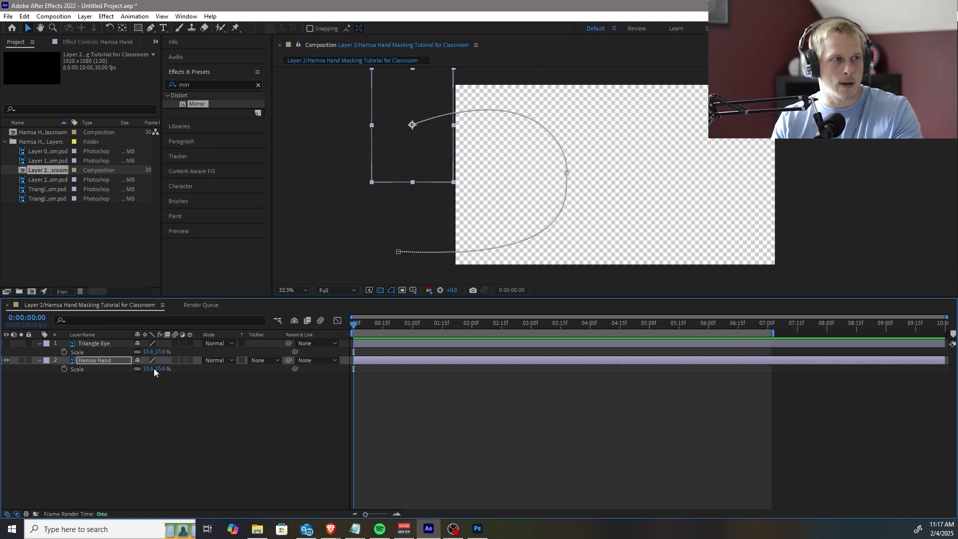
Scale the Hamsa Hand to 10.9% and lower its start point to -257, 309
{"action": "mouse_move", "coordinate": [154, 369]}
{"action": "left_mouse_down"}
{"action": "mouse_move", "coordinate": [142, 368]}
{"action": "mouse_move", "coordinate": [148, 362]}
{"action": "left_mouse_up"}
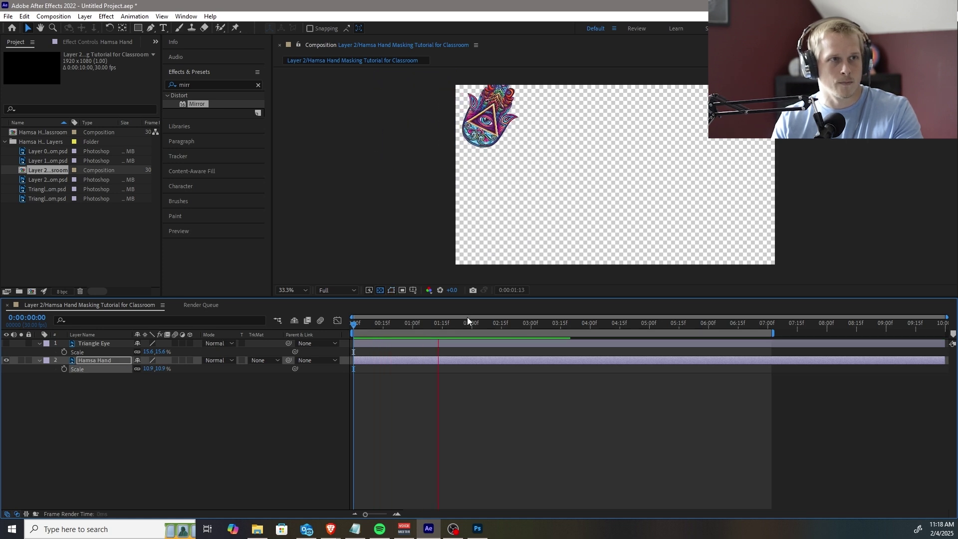
{"action": "key", "text": "space"}
{"action": "key", "text": "p"}
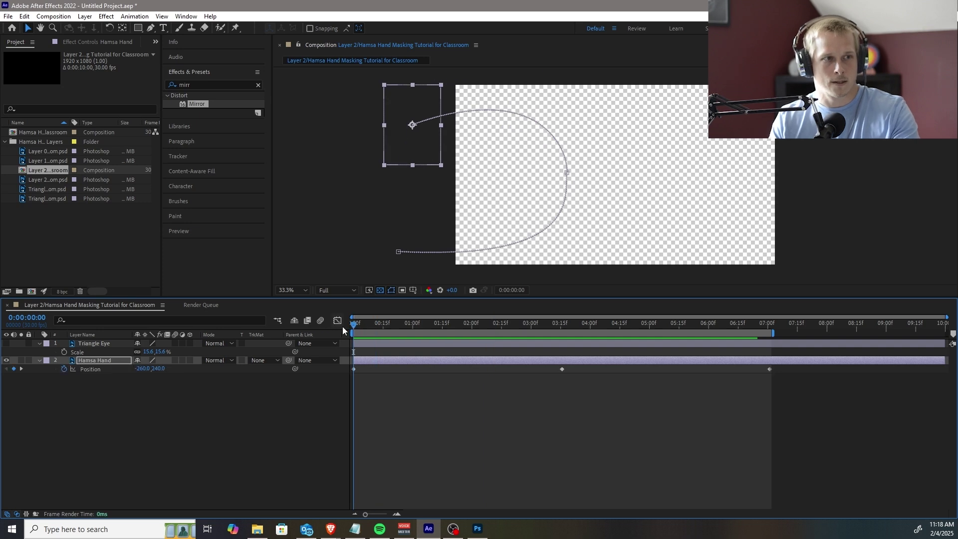
{"action": "left_click_drag", "start_coordinate": [413, 129], "coordinate": [413, 140]}
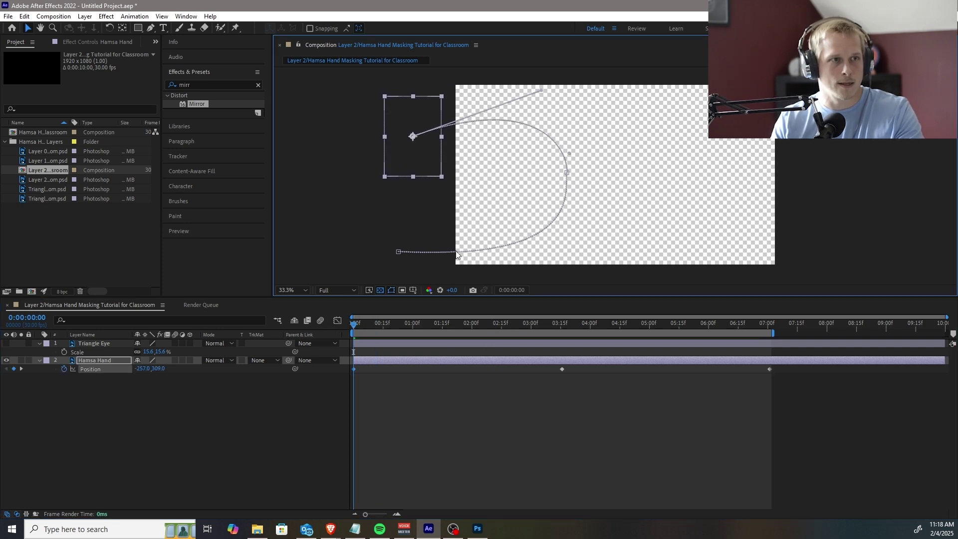
{"action": "key", "text": "space"}
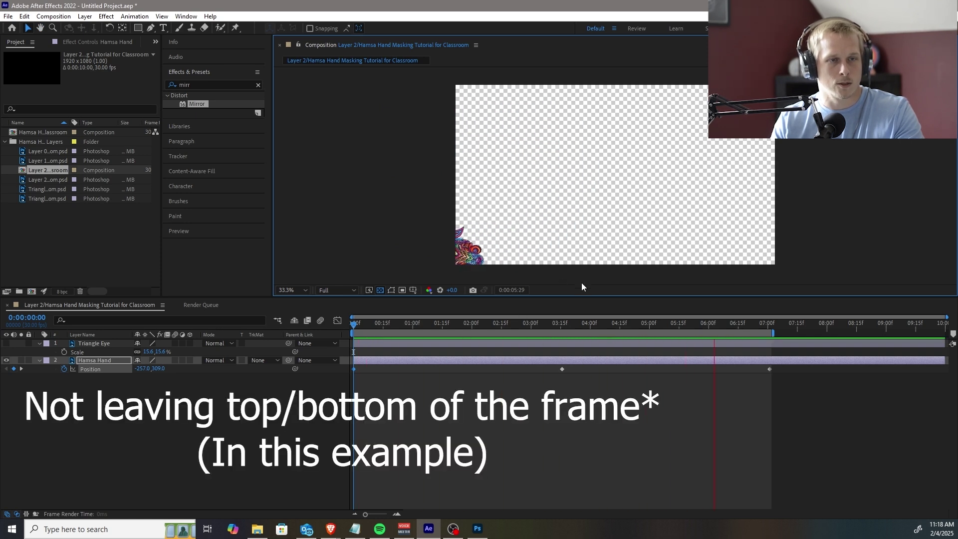
{"action": "key", "text": "space"}
Raise the hand's end point at 7:01 and preview the revised swoop
{"action": "left_click", "coordinate": [768, 325]}
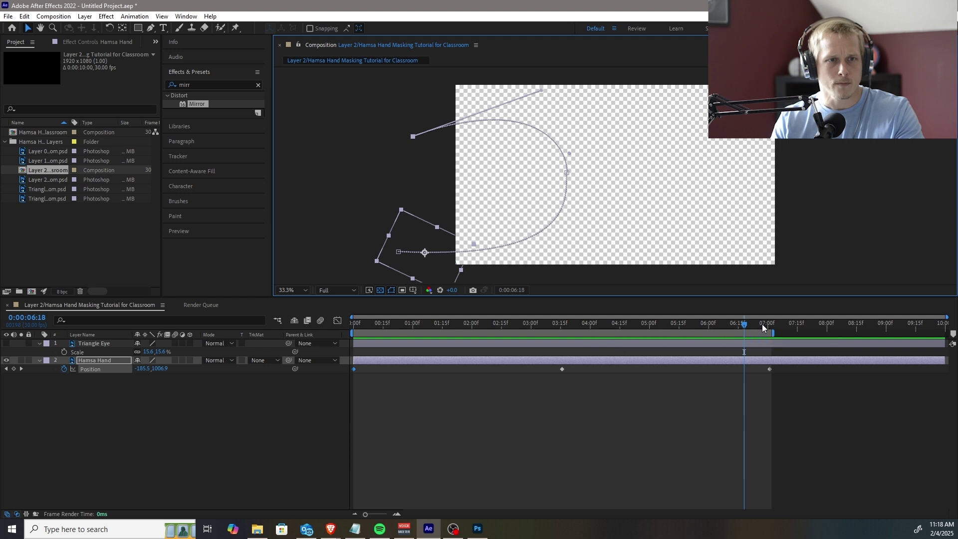
{"action": "left_click_drag", "start_coordinate": [400, 249], "coordinate": [399, 234]}
{"action": "left_click_drag", "start_coordinate": [464, 324], "coordinate": [360, 334]}
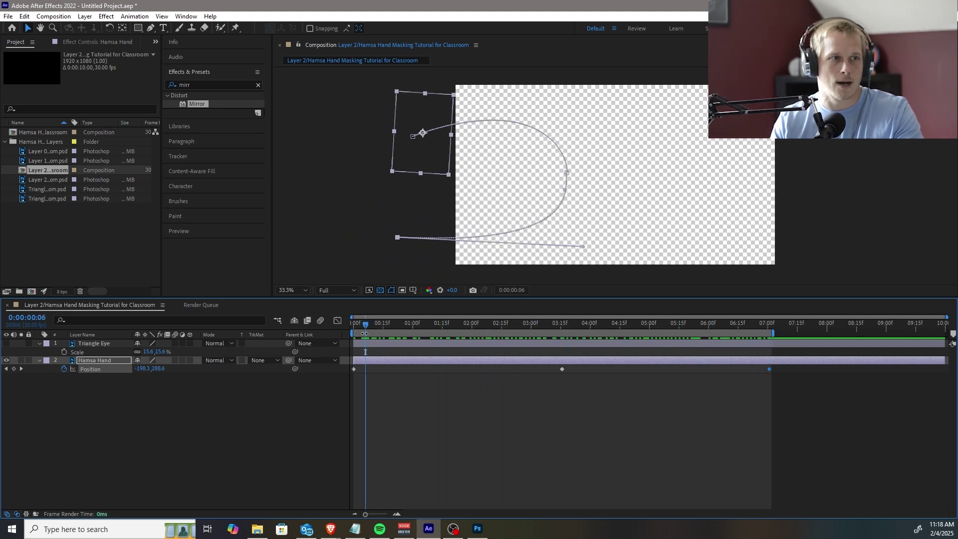
{"action": "key", "text": "space"}
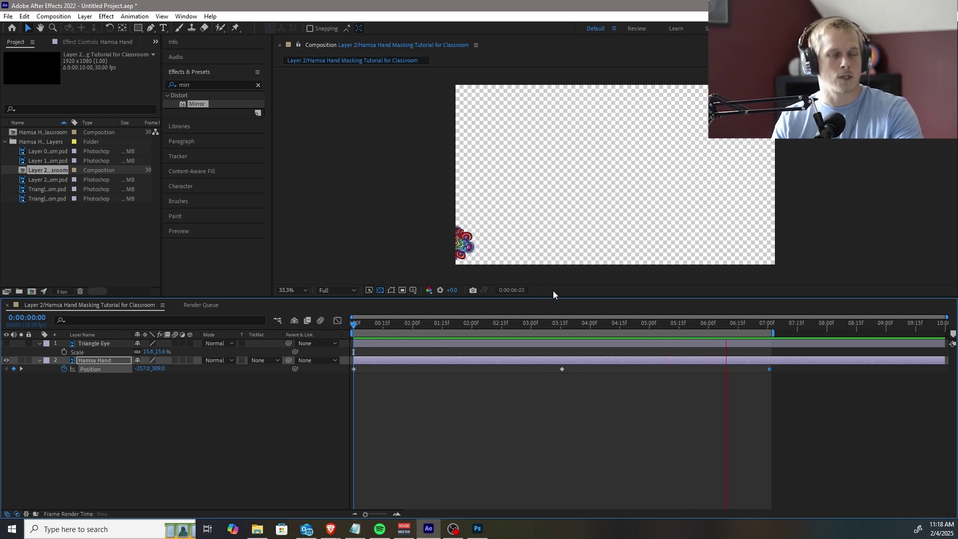
{"action": "key", "text": "space"}
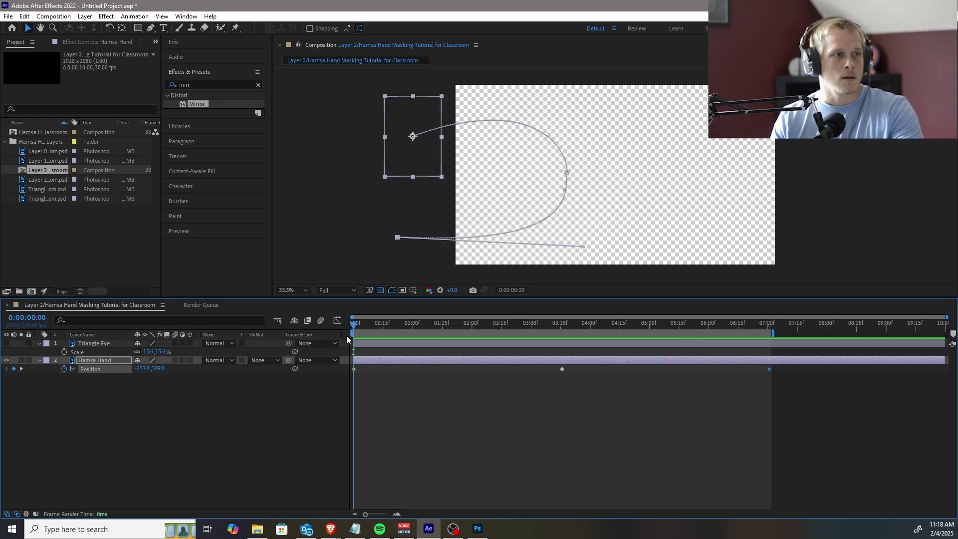
Add a new adjustment layer to the comp
{"action": "right_click", "coordinate": [238, 398]}
{"action": "mouse_move", "coordinate": [293, 273]}
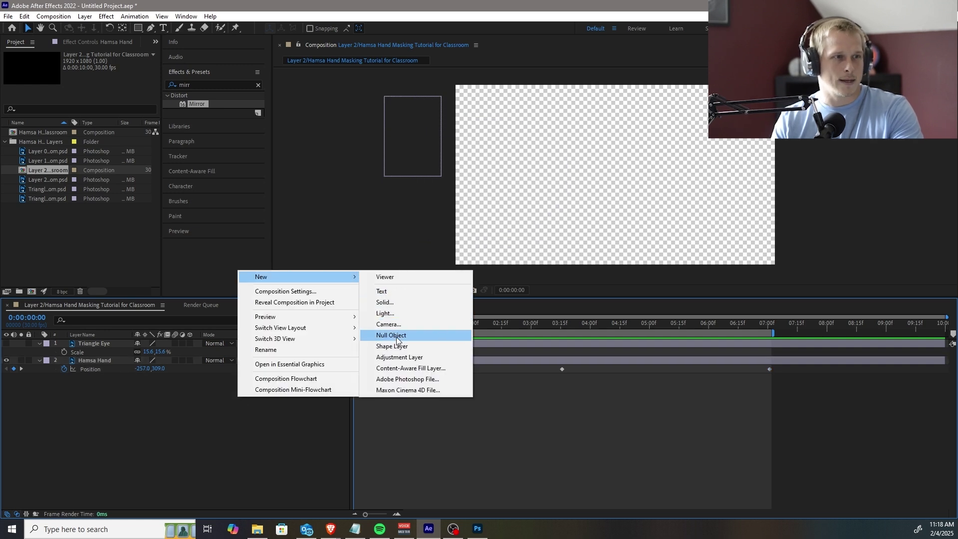
{"action": "left_click", "coordinate": [397, 358]}
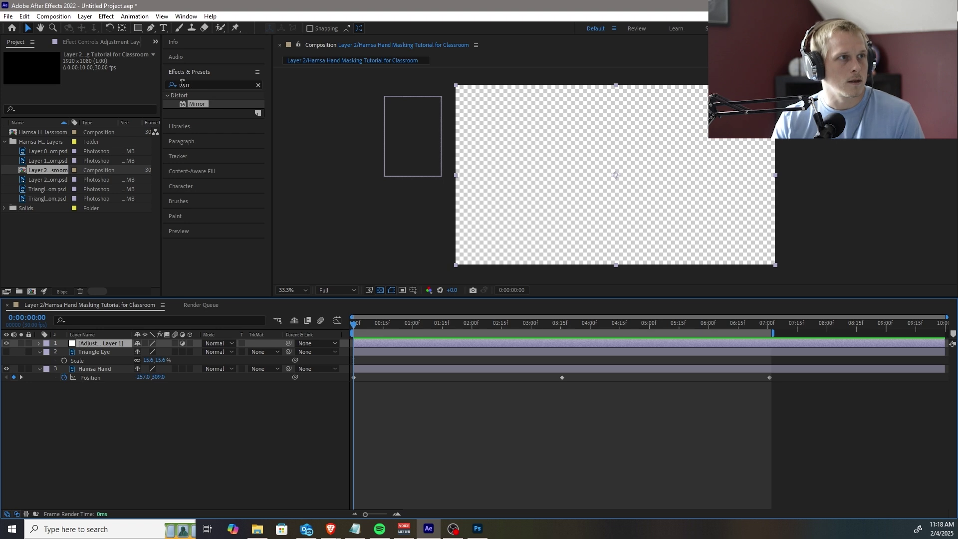
Apply Mirror to the adjustment layer with Reflection Center 960, 540 and preview
{"action": "left_click_drag", "start_coordinate": [196, 104], "coordinate": [107, 341]}
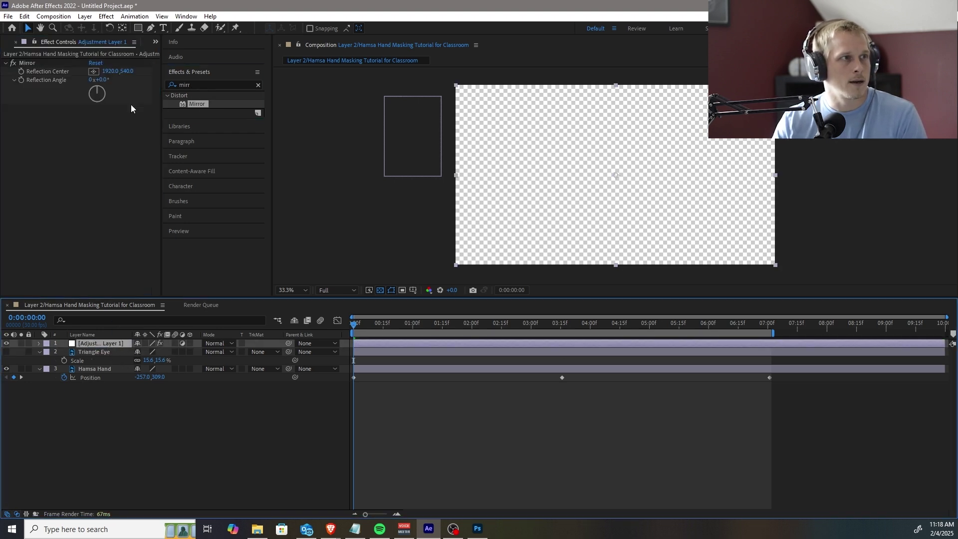
{"action": "left_click", "coordinate": [110, 71]}
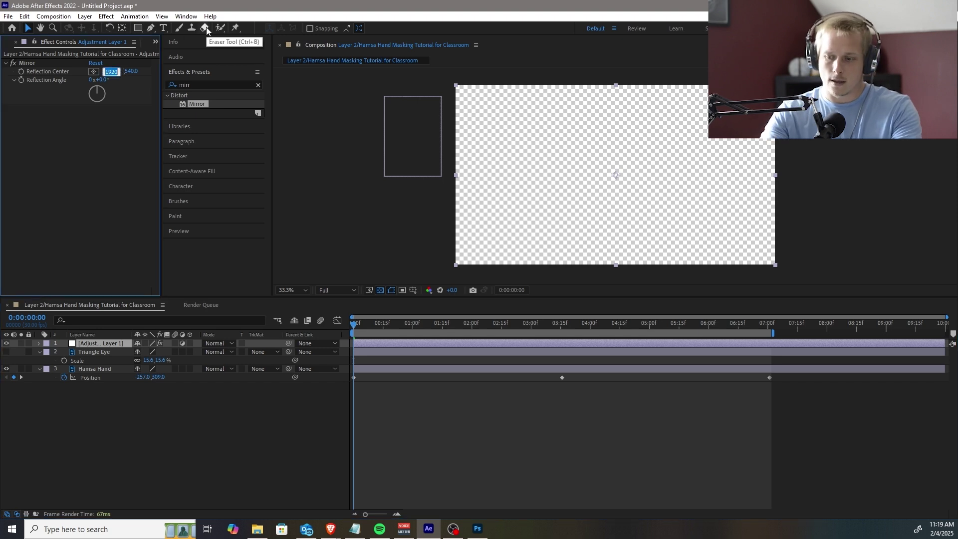
{"action": "type", "text": "960"}
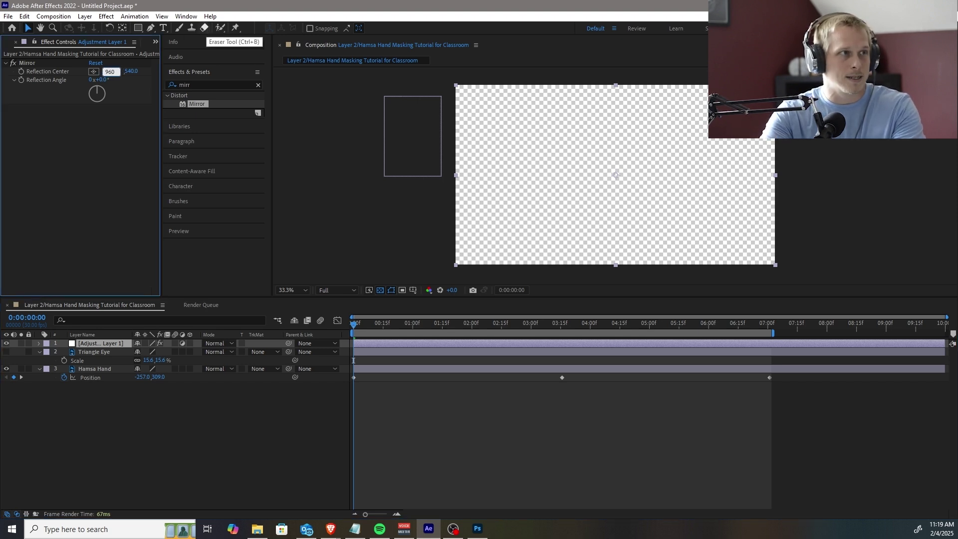
{"action": "key", "text": "Tab"}
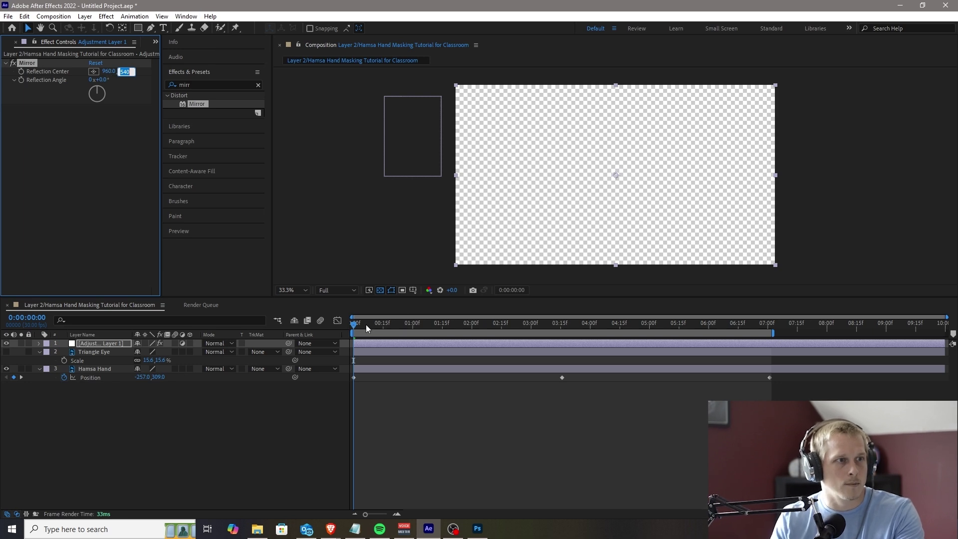
{"action": "left_click_drag", "start_coordinate": [368, 324], "coordinate": [342, 331]}
{"action": "key", "text": "space"}
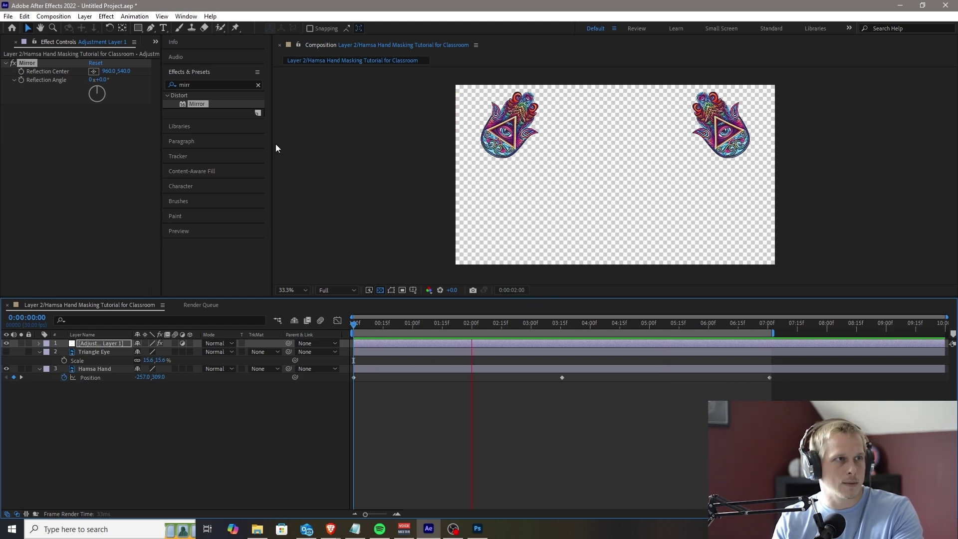
{"action": "key", "text": "space"}
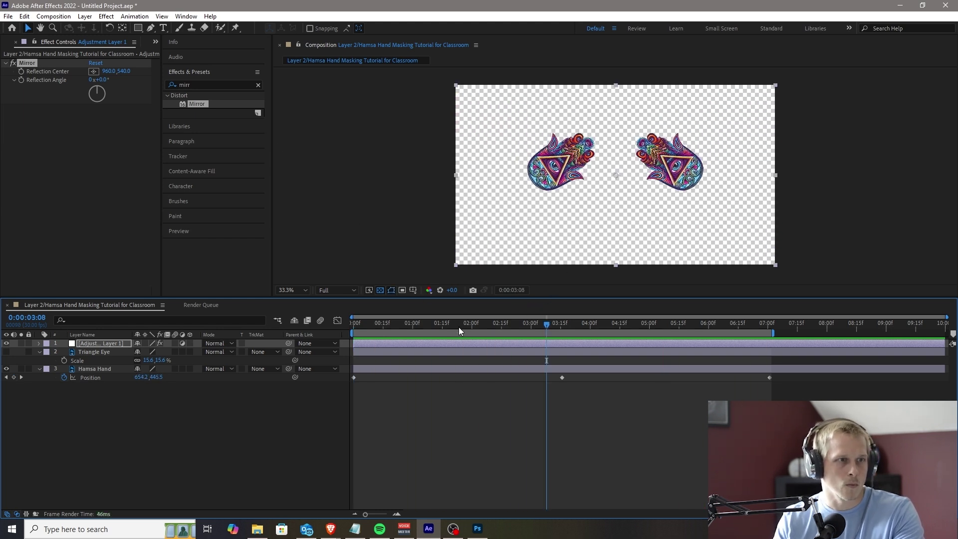
{"action": "left_click", "coordinate": [106, 343]}
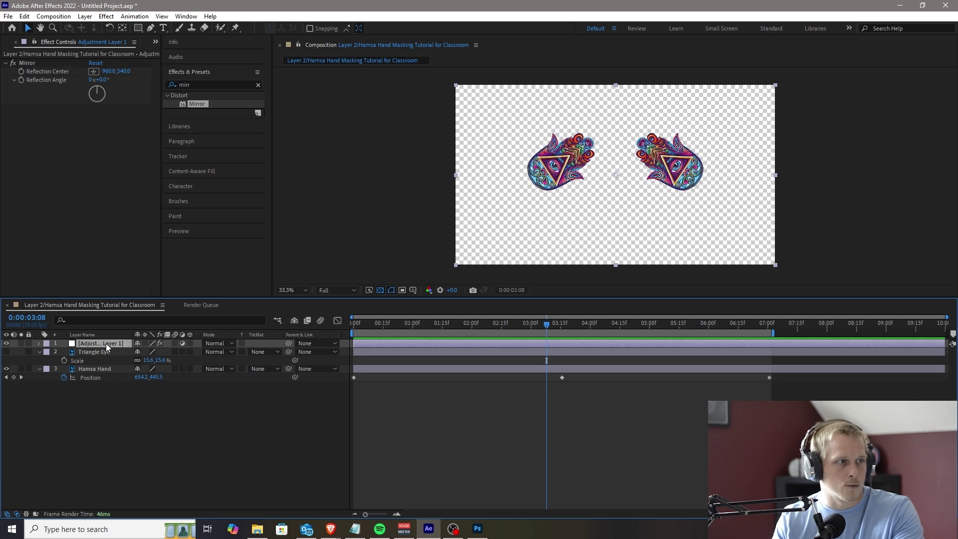
Apply the Echo effect to the adjustment layer
{"action": "left_click", "coordinate": [215, 80]}
{"action": "type", "text": "ech"}
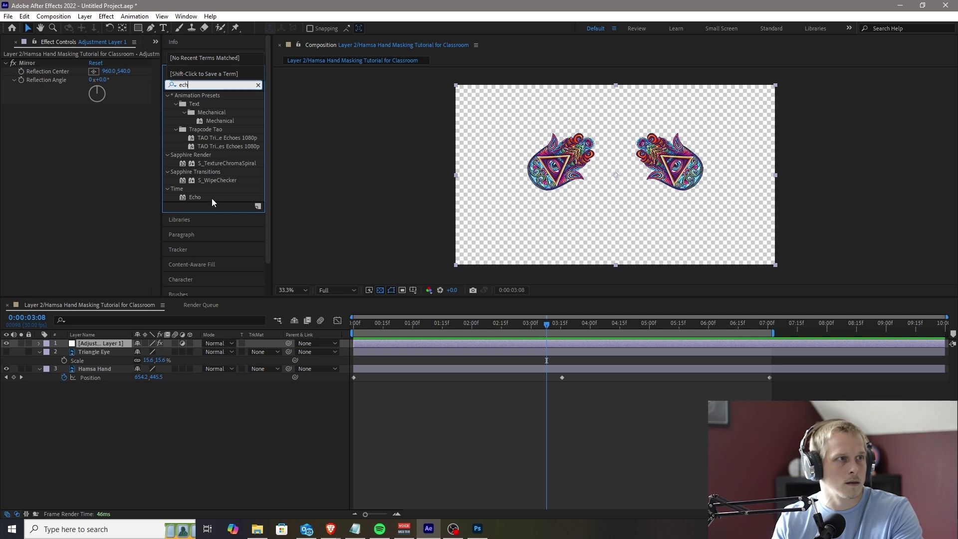
{"action": "left_click_drag", "start_coordinate": [211, 198], "coordinate": [118, 342]}
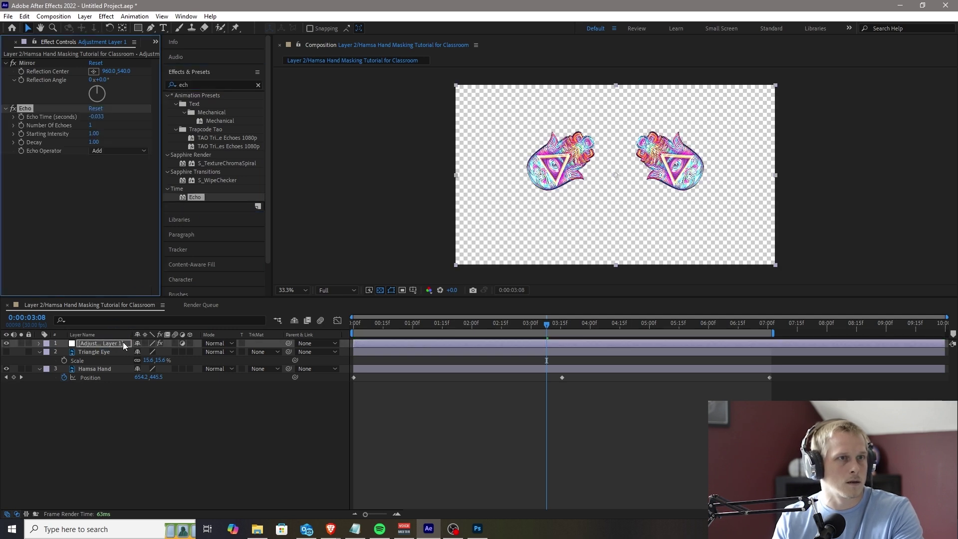
Set Echo to Composite In Front, 3 echoes, Echo Time -0.043, then preview
{"action": "left_click", "coordinate": [110, 151]}
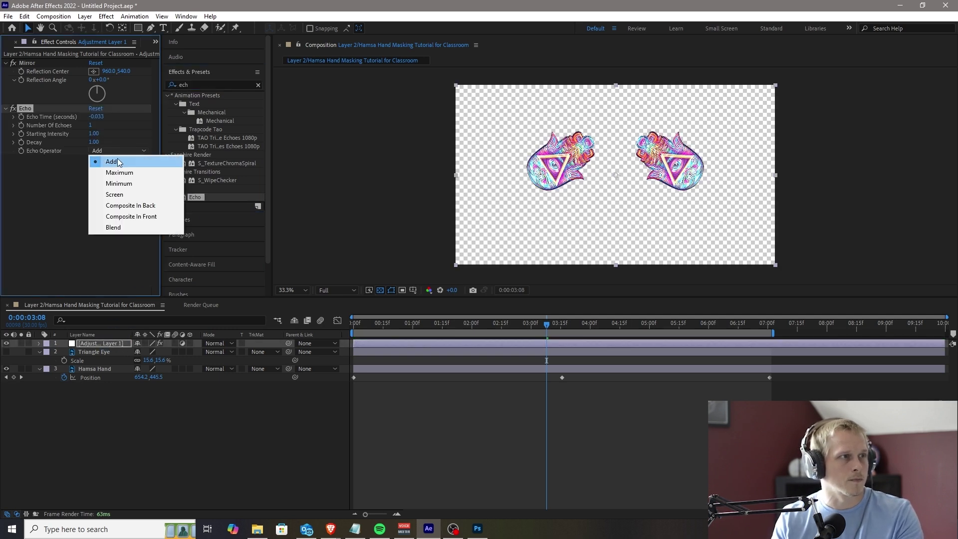
{"action": "left_click", "coordinate": [134, 205]}
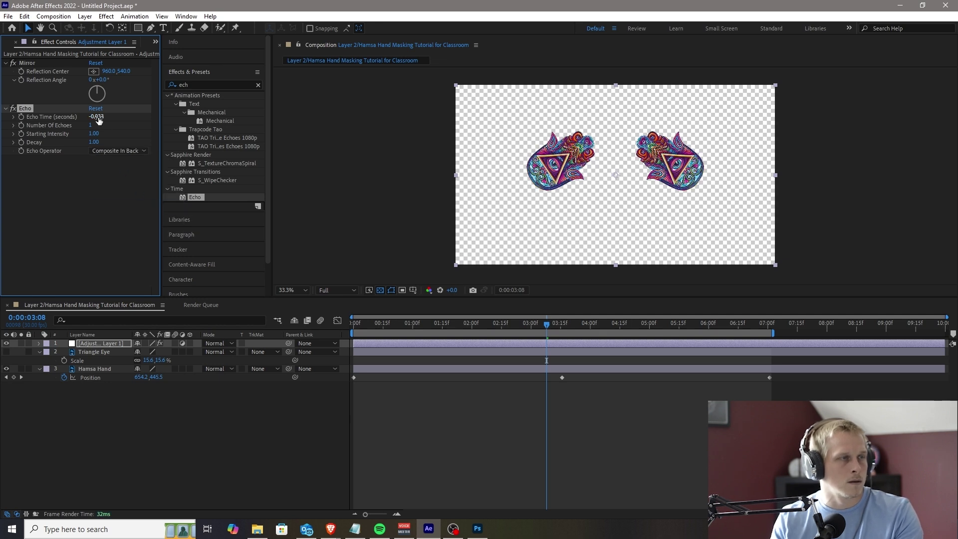
{"action": "left_click_drag", "start_coordinate": [98, 113], "coordinate": [94, 127]}
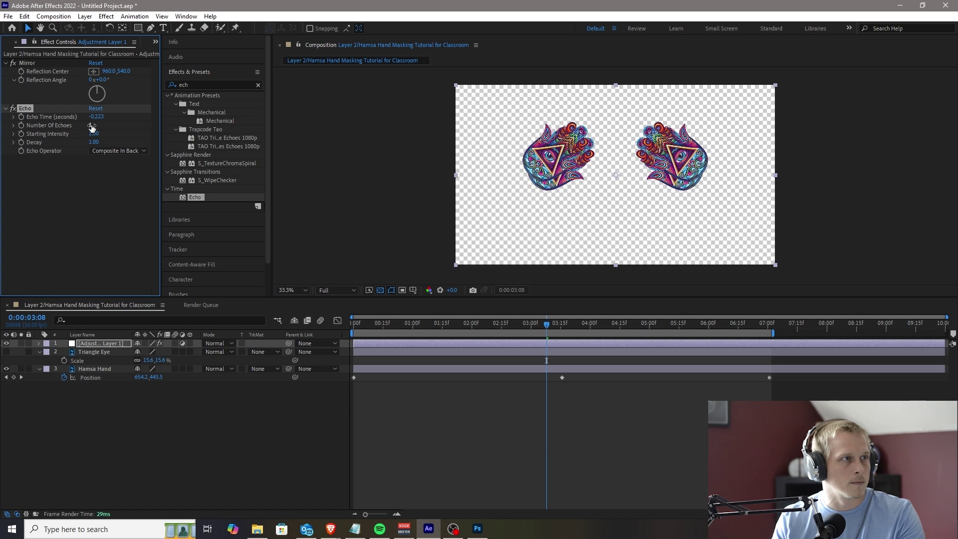
{"action": "left_click_drag", "start_coordinate": [92, 128], "coordinate": [100, 125]}
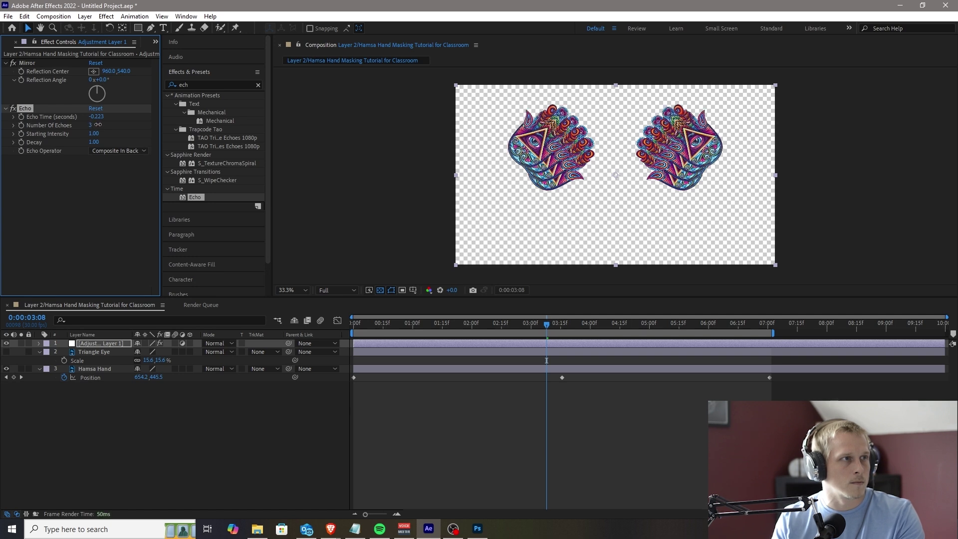
{"action": "left_click_drag", "start_coordinate": [95, 115], "coordinate": [96, 108]}
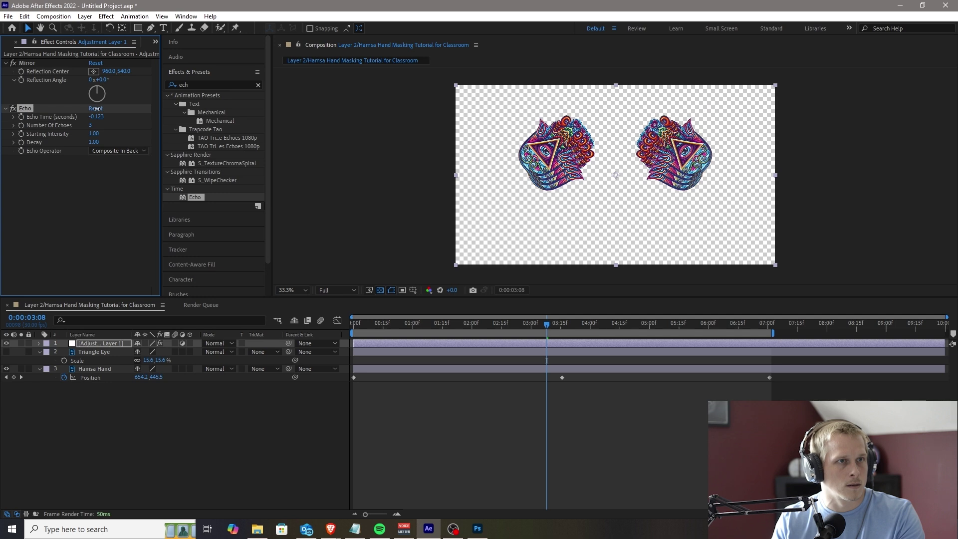
{"action": "left_click", "coordinate": [130, 148]}
{"action": "left_click", "coordinate": [133, 217]}
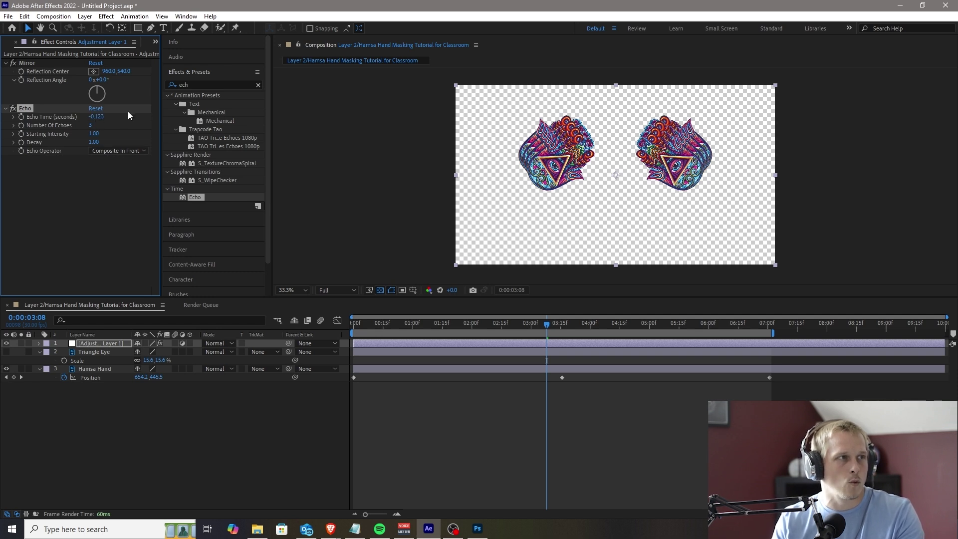
{"action": "left_click_drag", "start_coordinate": [95, 117], "coordinate": [97, 115]}
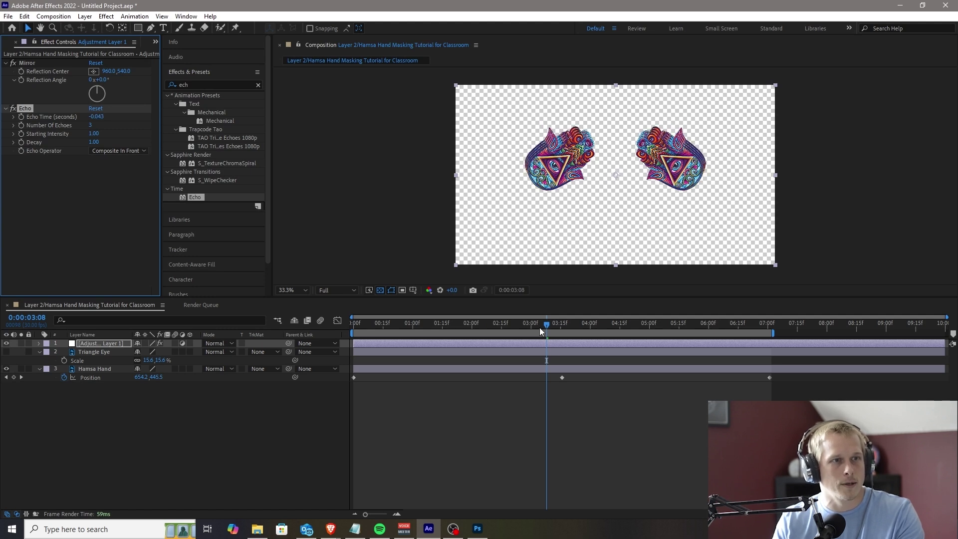
{"action": "left_click_drag", "start_coordinate": [540, 327], "coordinate": [305, 336]}
{"action": "key", "text": "space"}
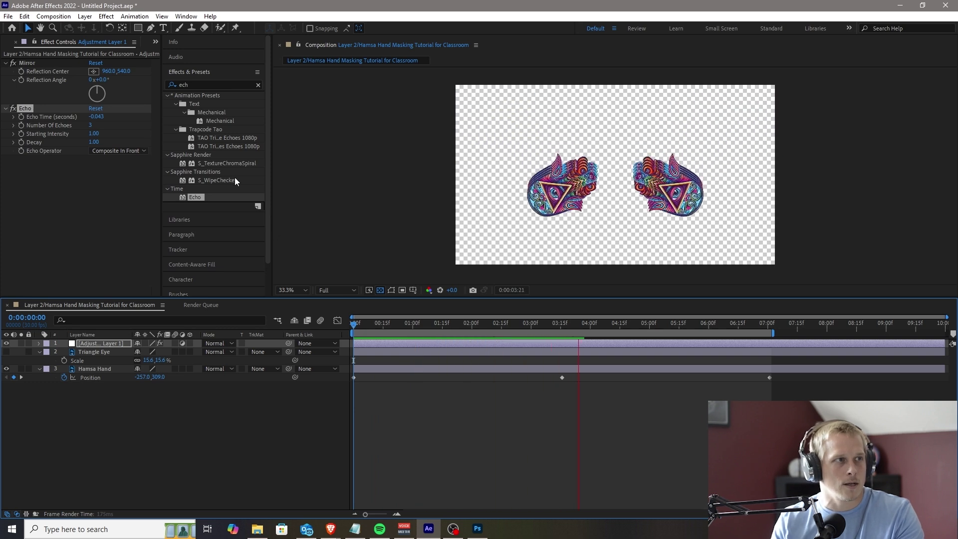
{"action": "key", "text": "space"}
Try longer echo trails, then settle on an Echo Time of -0.063 and preview
{"action": "left_click_drag", "start_coordinate": [98, 116], "coordinate": [57, 118]}
{"action": "left_click_drag", "start_coordinate": [385, 324], "coordinate": [685, 337]}
{"action": "key", "text": "space"}
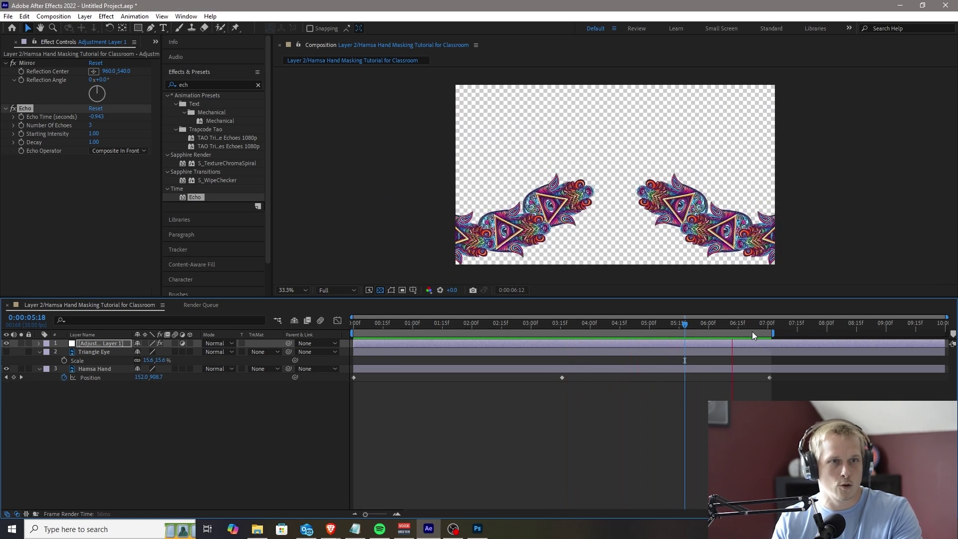
{"action": "left_click_drag", "start_coordinate": [747, 327], "coordinate": [770, 326]}
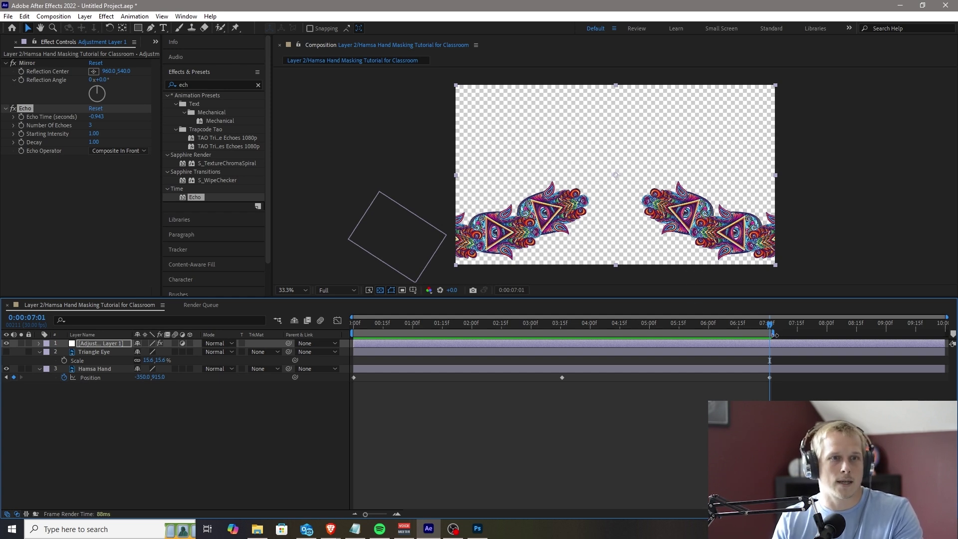
{"action": "left_click_drag", "start_coordinate": [775, 333], "coordinate": [901, 333]}
{"action": "left_click_drag", "start_coordinate": [776, 327], "coordinate": [909, 322]}
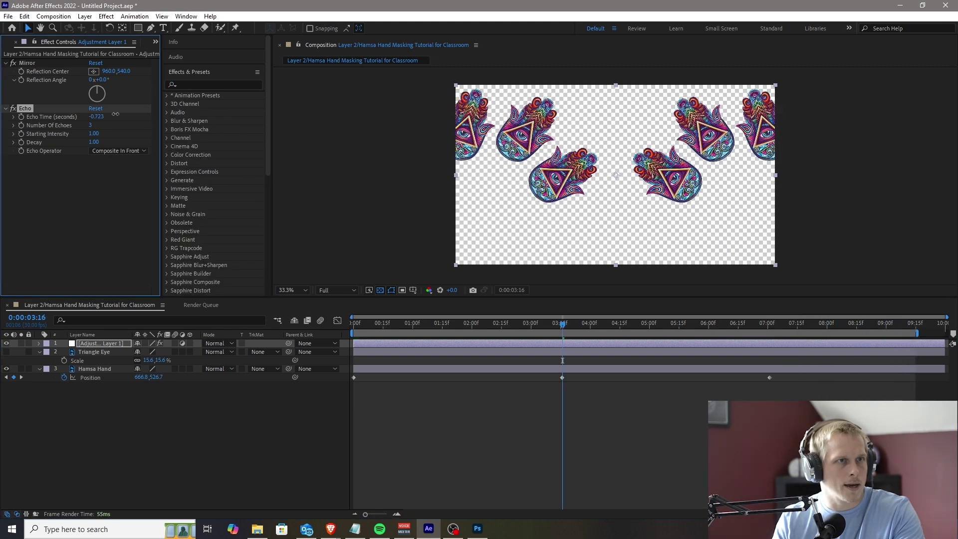
{"action": "left_click_drag", "start_coordinate": [120, 114], "coordinate": [139, 114]}
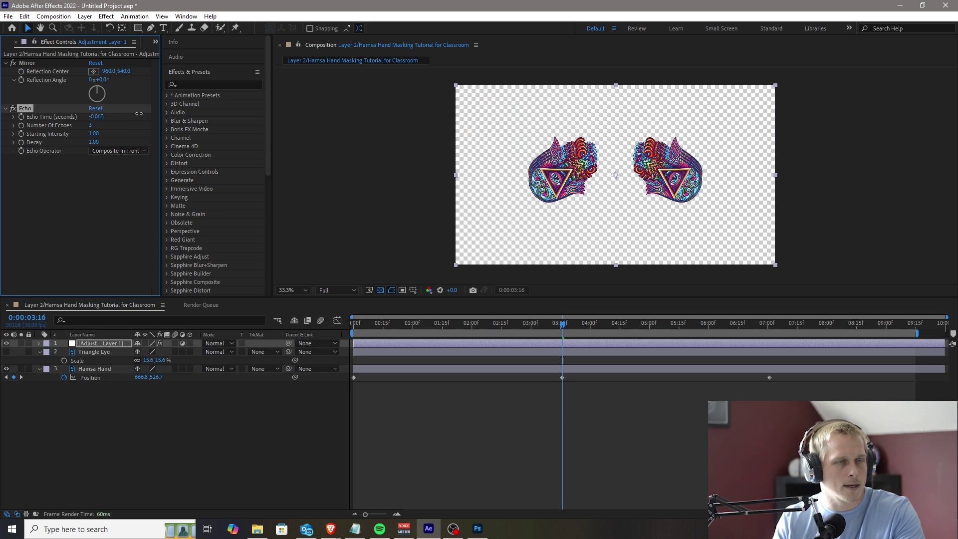
{"action": "left_click_drag", "start_coordinate": [466, 325], "coordinate": [286, 331]}
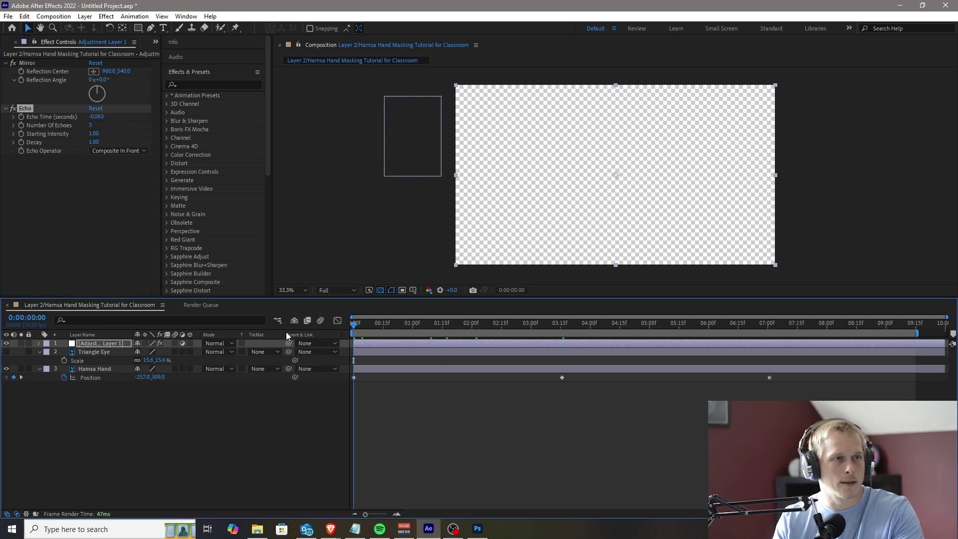
{"action": "key", "text": "space"}
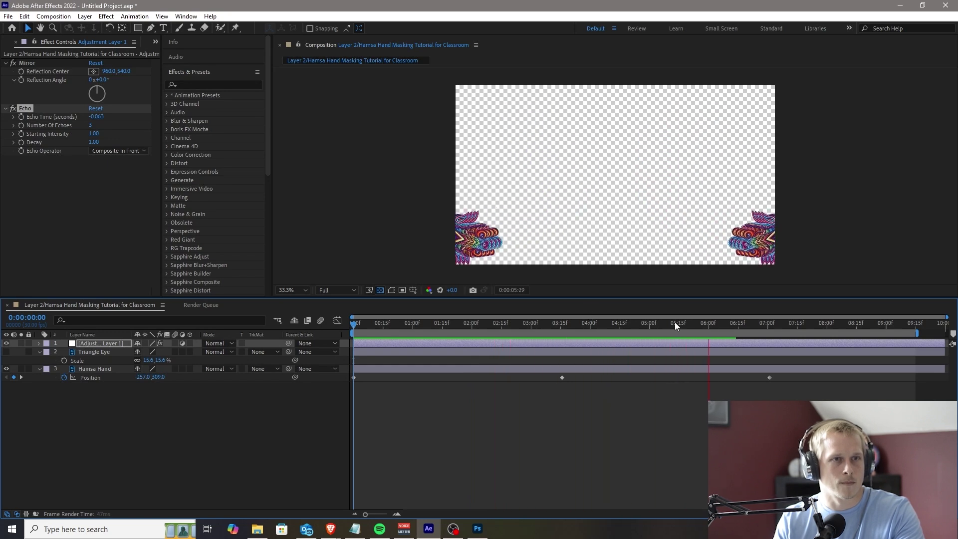
{"action": "key", "text": "space"}
Set the work area to run from 0:00 to 7:01
{"action": "left_click_drag", "start_coordinate": [756, 324], "coordinate": [765, 324]}
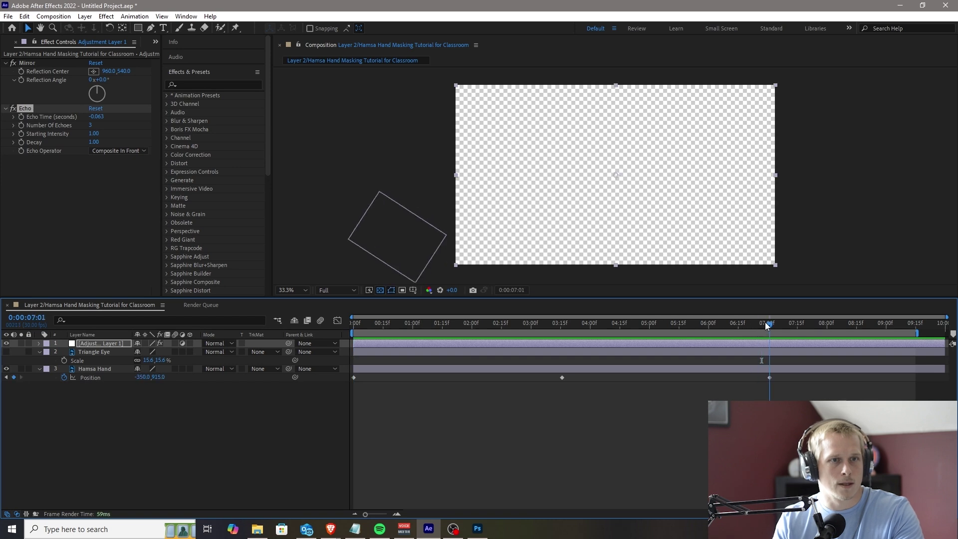
{"action": "key", "text": "n"}
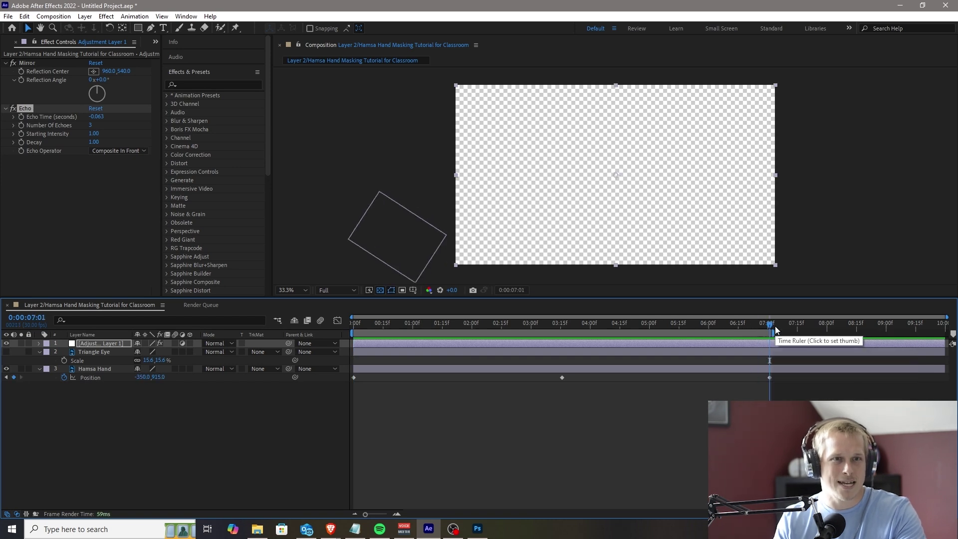
{"action": "left_click", "coordinate": [430, 331]}
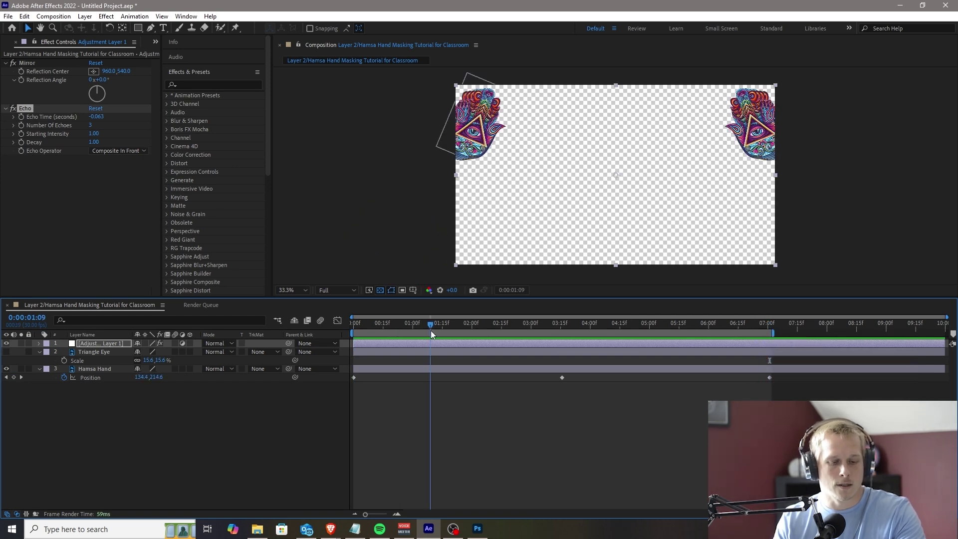
{"action": "key", "text": "b"}
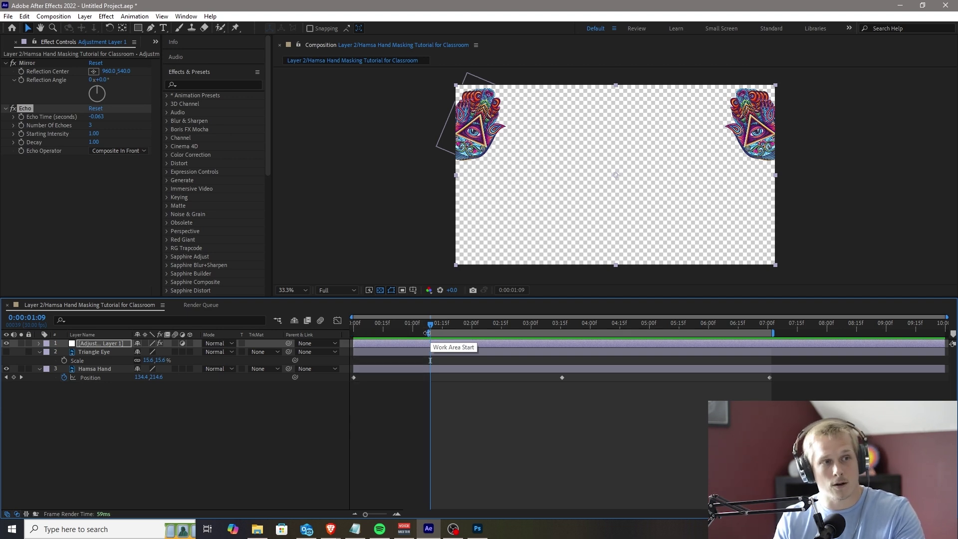
{"action": "left_click_drag", "start_coordinate": [427, 333], "coordinate": [333, 334]}
{"action": "left_click", "coordinate": [373, 324]}
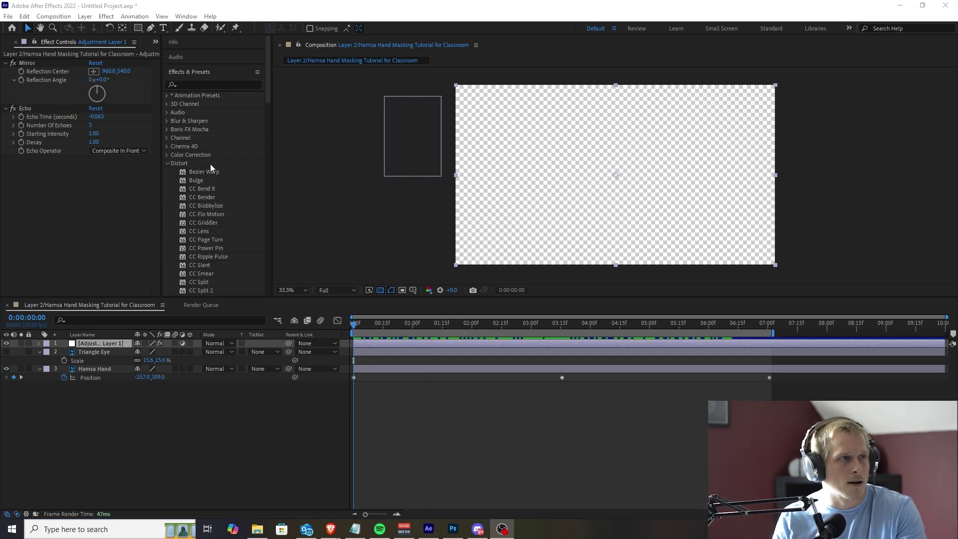
Apply CC Lens to the adjustment layer via an effects search for 'lens'
{"action": "left_click", "coordinate": [207, 84]}
{"action": "type", "text": "lens"}
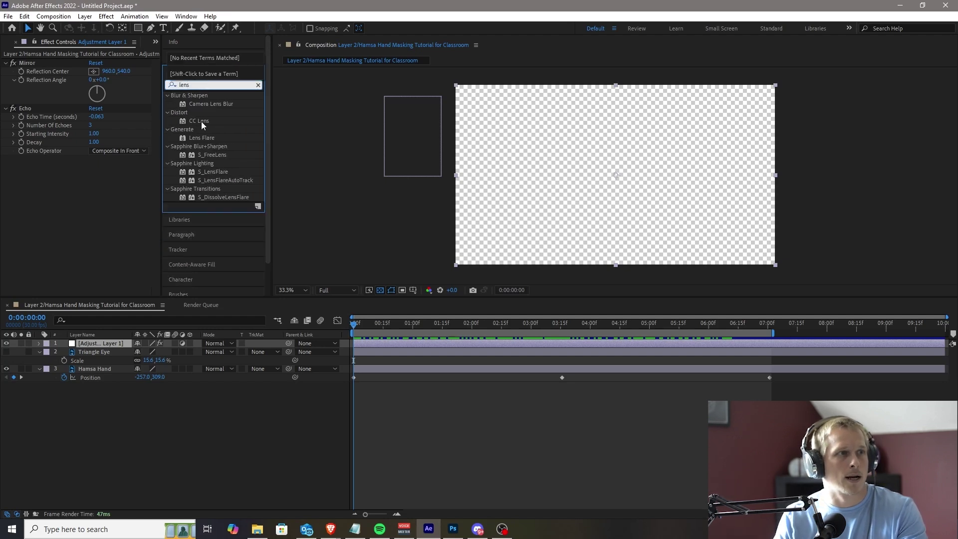
{"action": "double_click", "coordinate": [201, 121]}
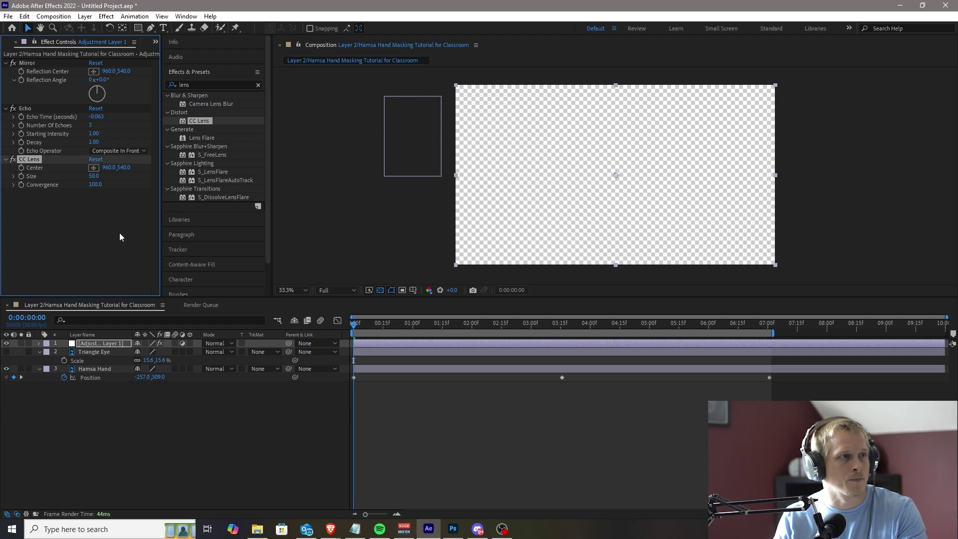
Set the CC Lens Size to 142 and preview the bulging hands
{"action": "left_click", "coordinate": [106, 344]}
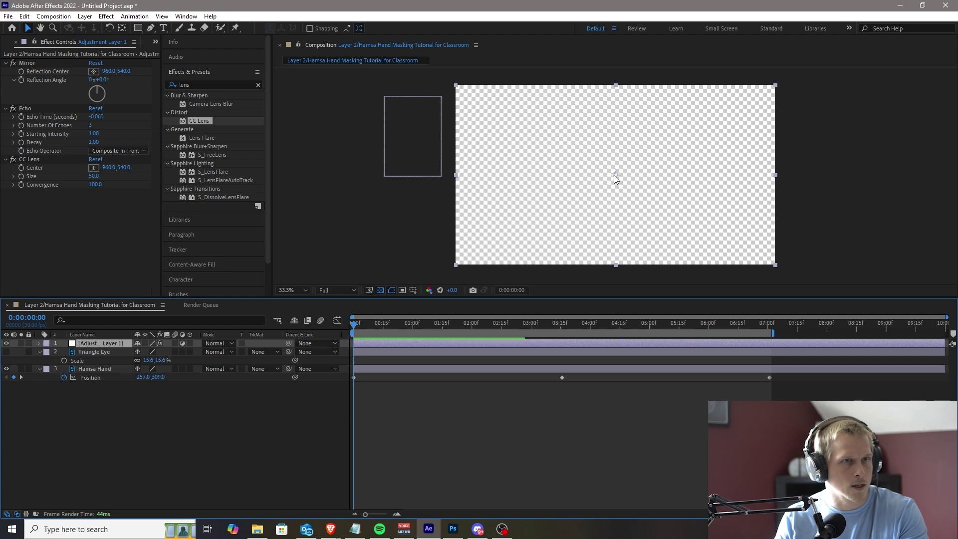
{"action": "left_click_drag", "start_coordinate": [375, 327], "coordinate": [488, 329]}
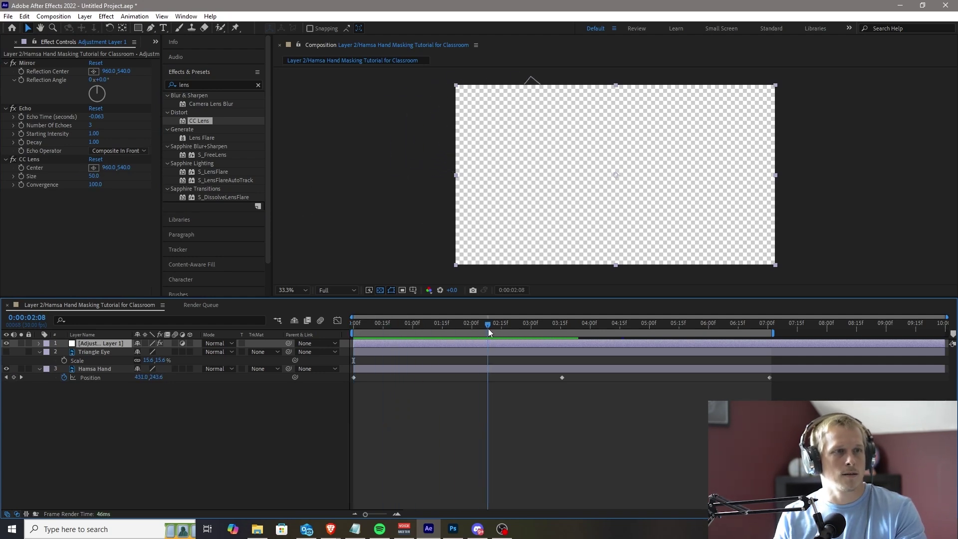
{"action": "left_click", "coordinate": [106, 378]}
{"action": "left_click", "coordinate": [106, 344]}
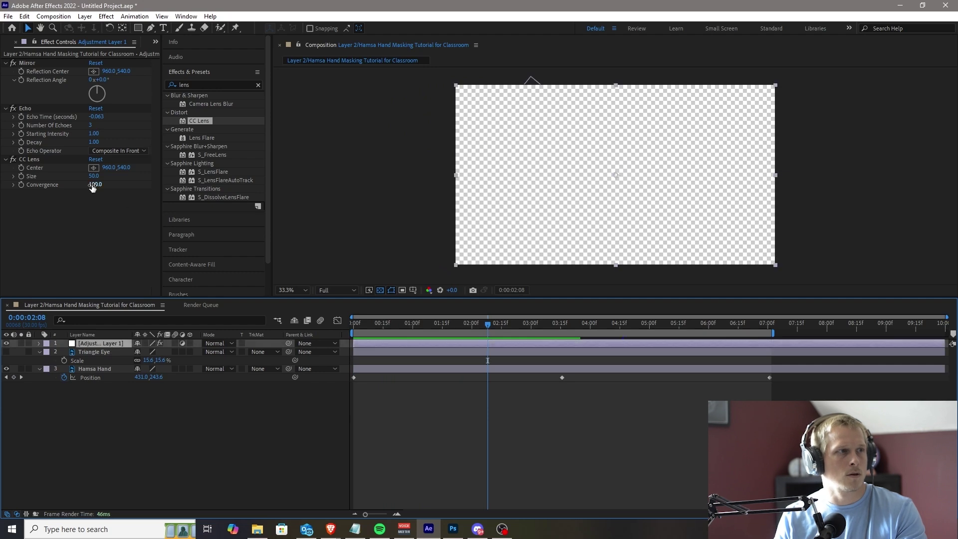
{"action": "left_click_drag", "start_coordinate": [93, 187], "coordinate": [141, 173]}
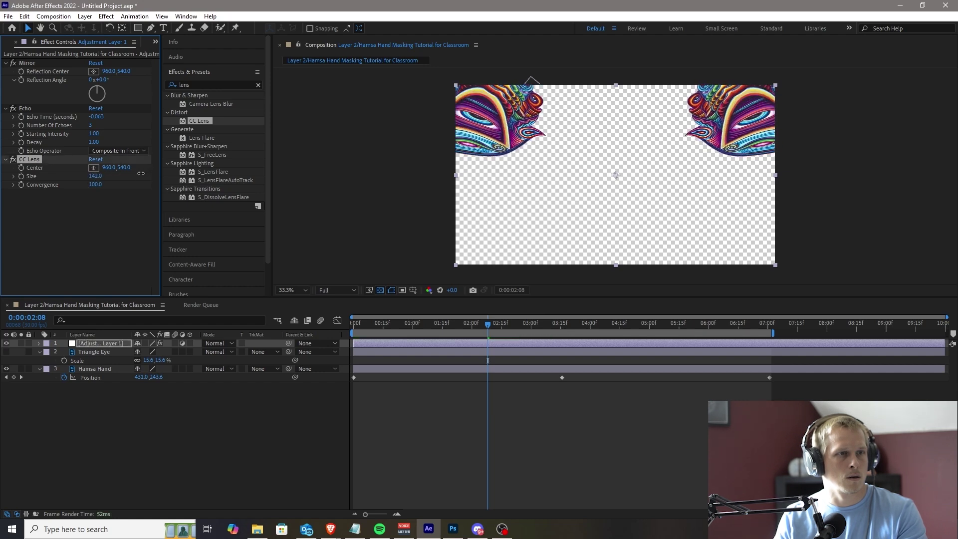
{"action": "left_click_drag", "start_coordinate": [442, 328], "coordinate": [673, 341]}
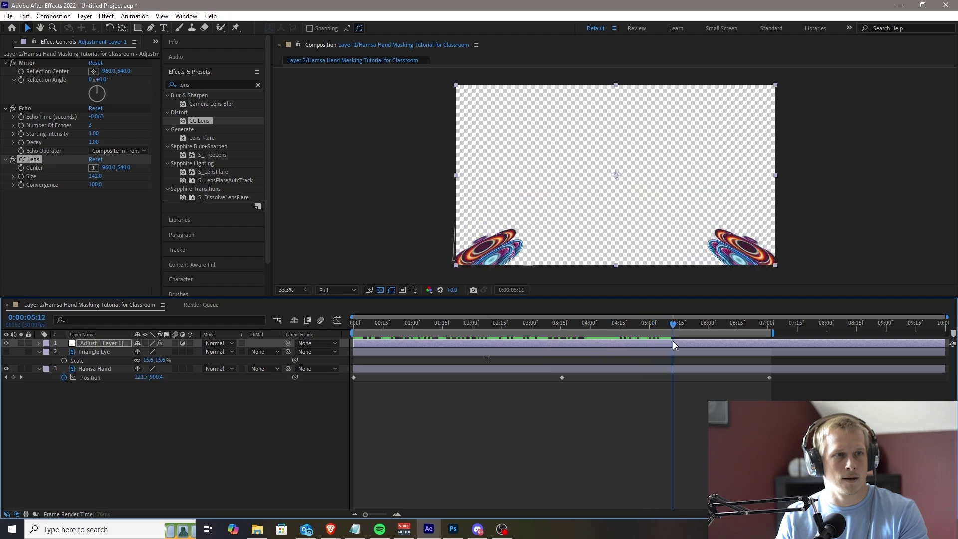
{"action": "key", "text": "space"}
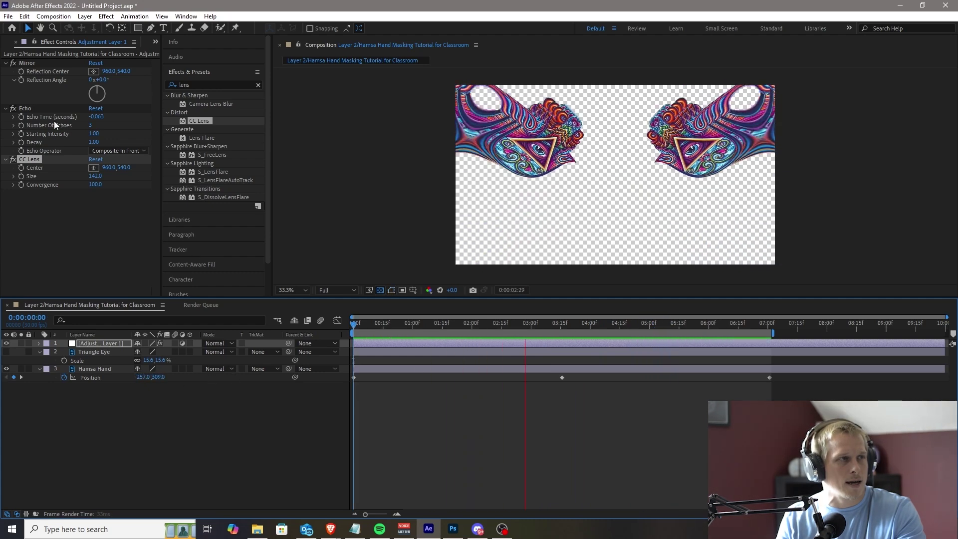
{"action": "key", "text": "space"}
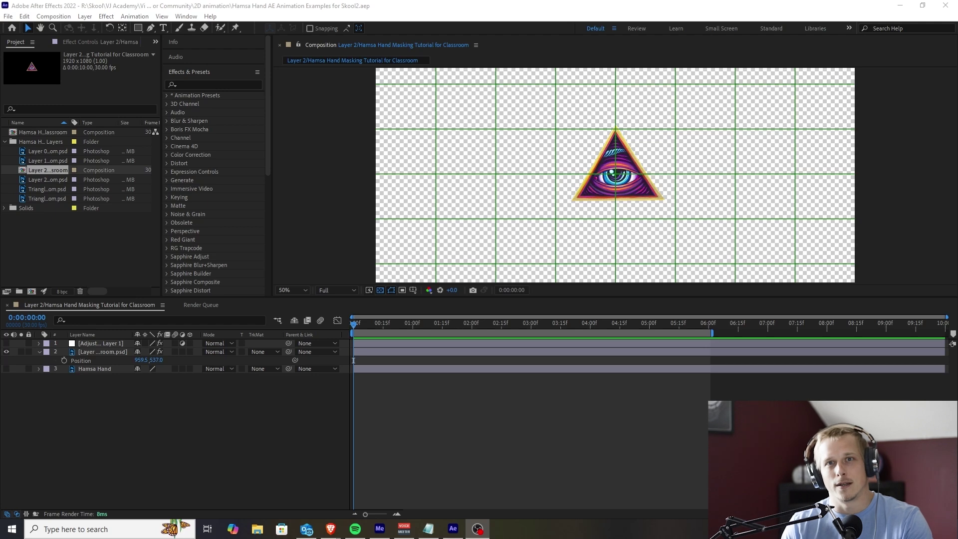
Keyframe the triangle eye's Scale from 0% at 0:00 to 19.8% at 3:00
{"action": "left_click", "coordinate": [104, 351]}
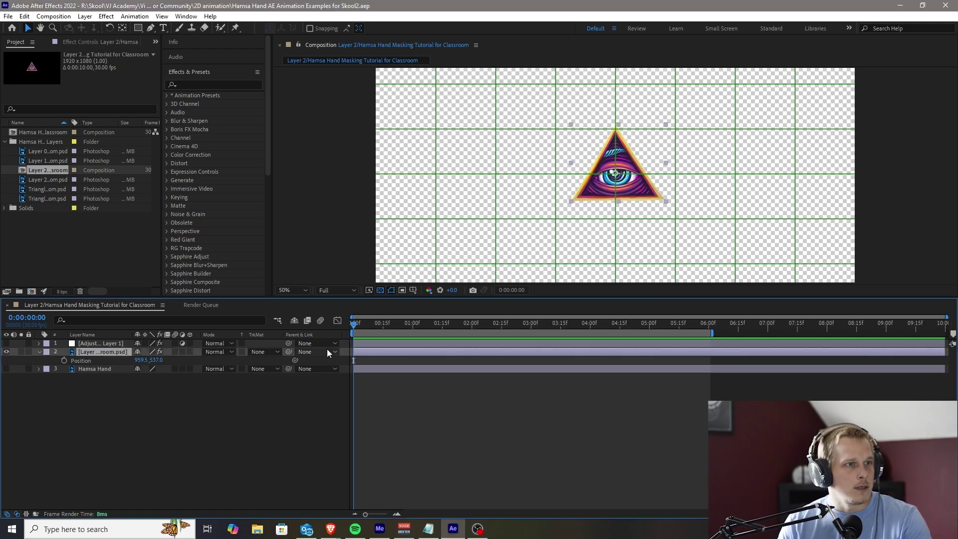
{"action": "key", "text": "s"}
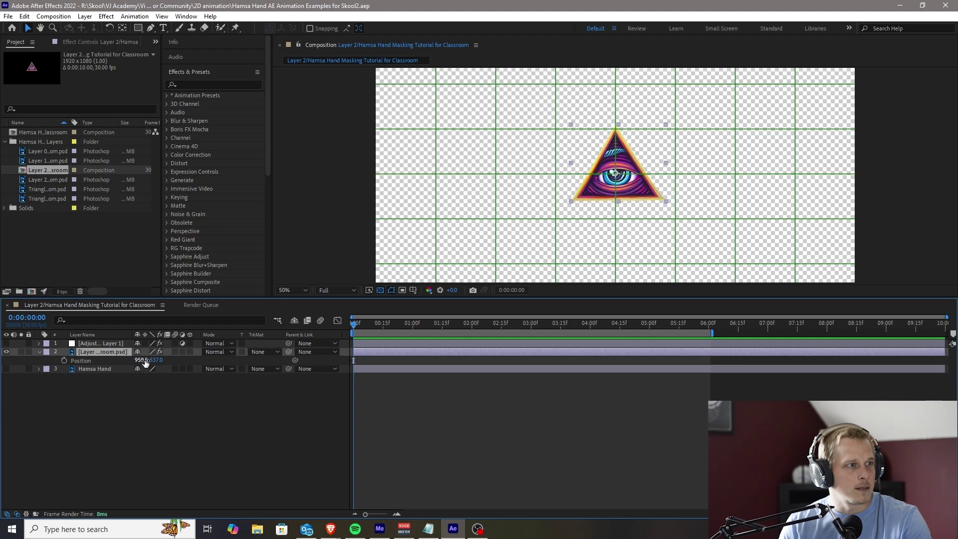
{"action": "left_click_drag", "start_coordinate": [147, 360], "coordinate": [146, 362]}
{"action": "left_click_drag", "start_coordinate": [407, 327], "coordinate": [531, 329]}
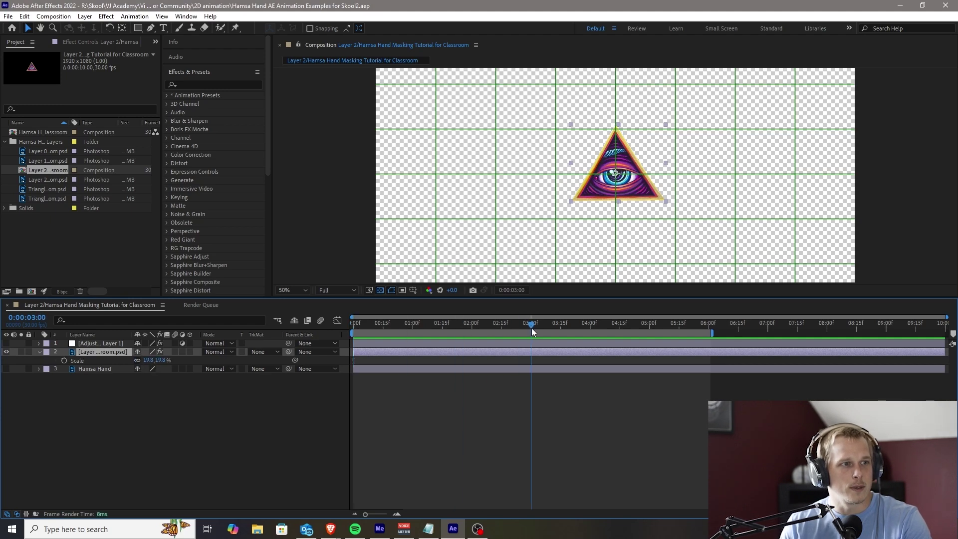
{"action": "left_click", "coordinate": [64, 360]}
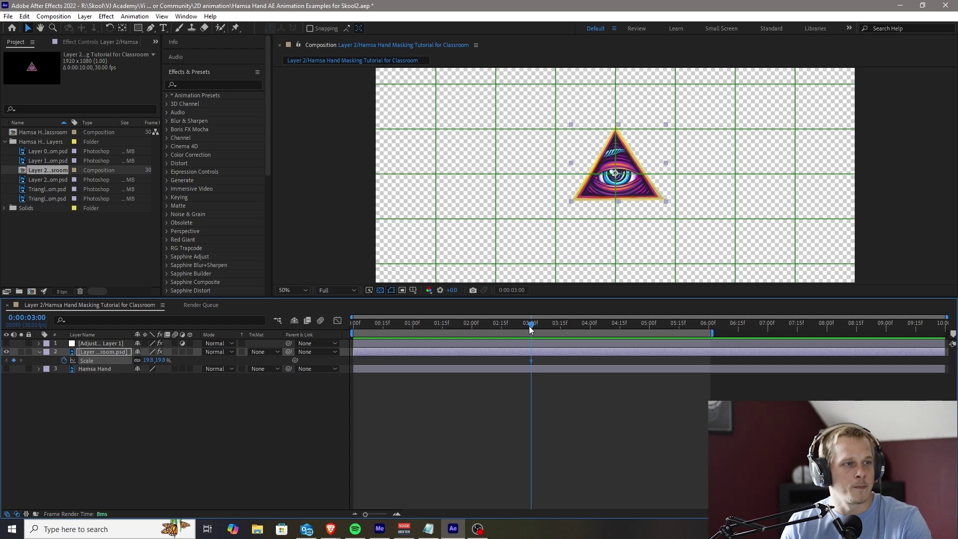
{"action": "left_click_drag", "start_coordinate": [530, 327], "coordinate": [244, 342]}
{"action": "left_click", "coordinate": [148, 360]}
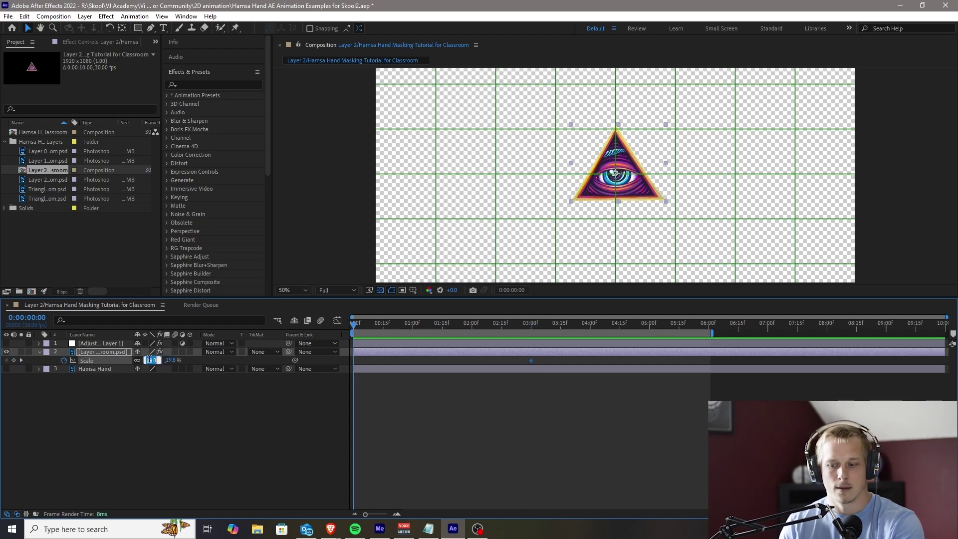
{"action": "type", "text": "0"}
{"action": "key", "text": "Return"}
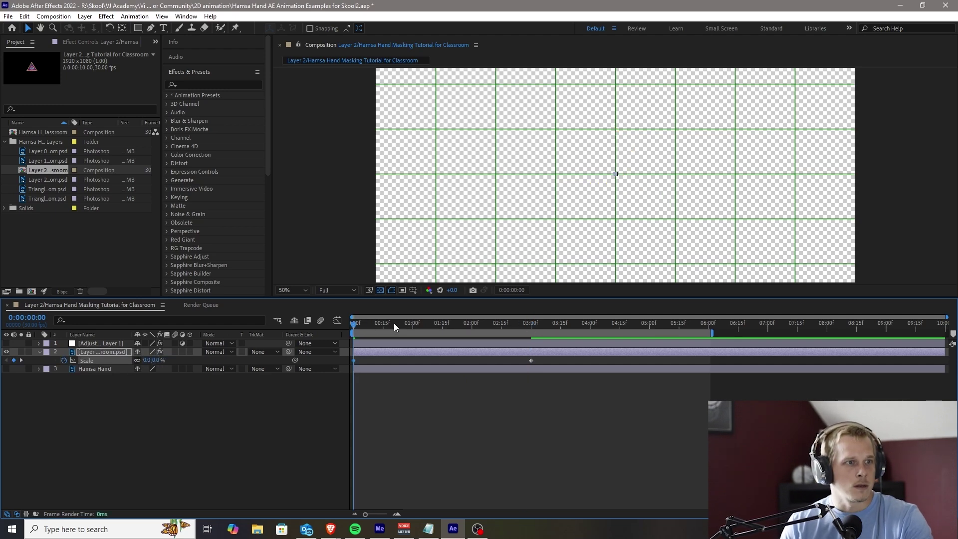
{"action": "key", "text": "space"}
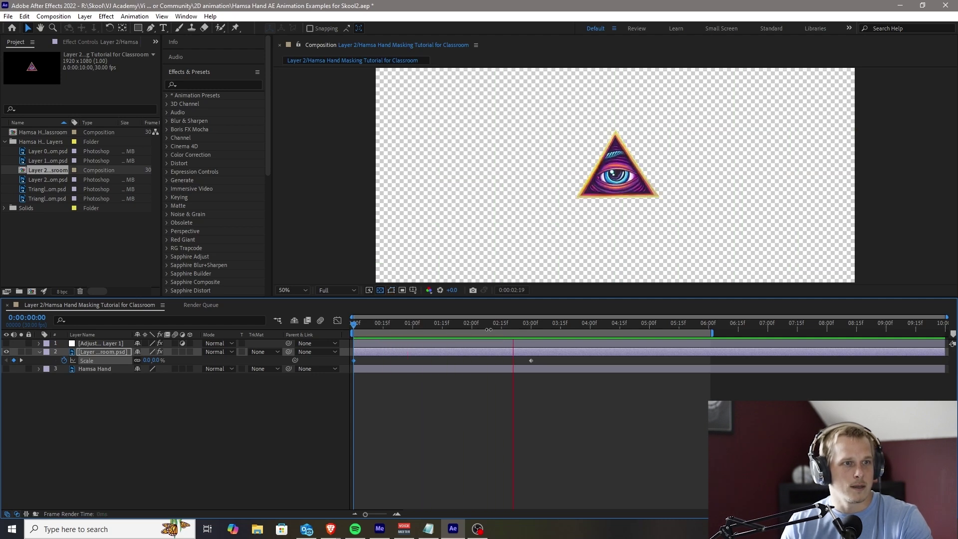
{"action": "key", "text": "space"}
{"action": "left_click", "coordinate": [531, 323]}
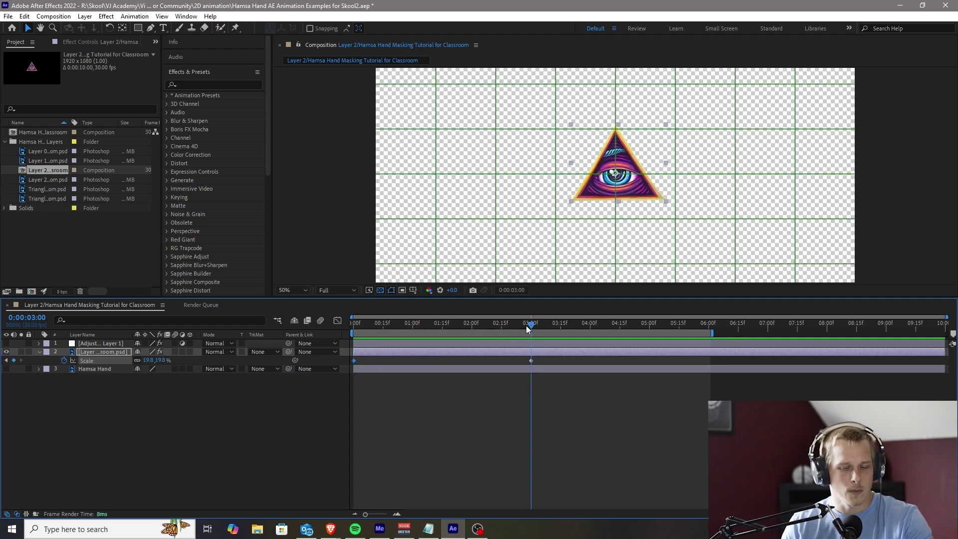
Keyframe the triangle's Position from 959.5, 537 at 3:00 to -3405, 169 at 6:00
{"action": "key", "text": "p"}
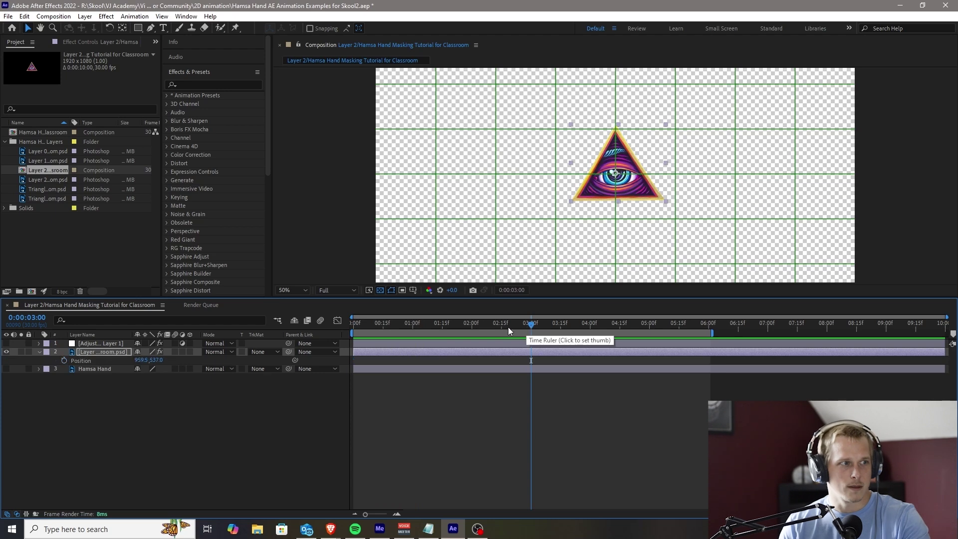
{"action": "left_click", "coordinate": [63, 360]}
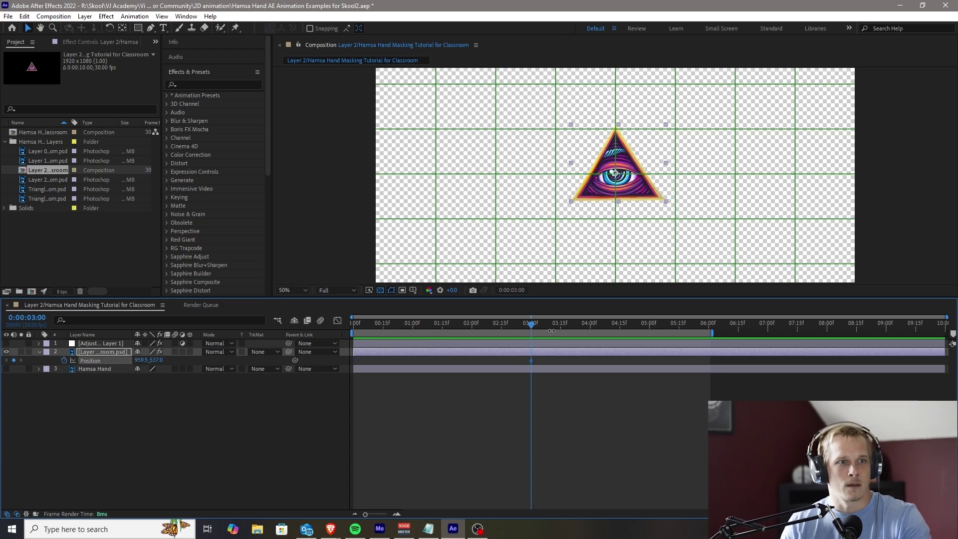
{"action": "scroll", "coordinate": [610, 194], "scroll_direction": "down", "scroll_amount": 1}
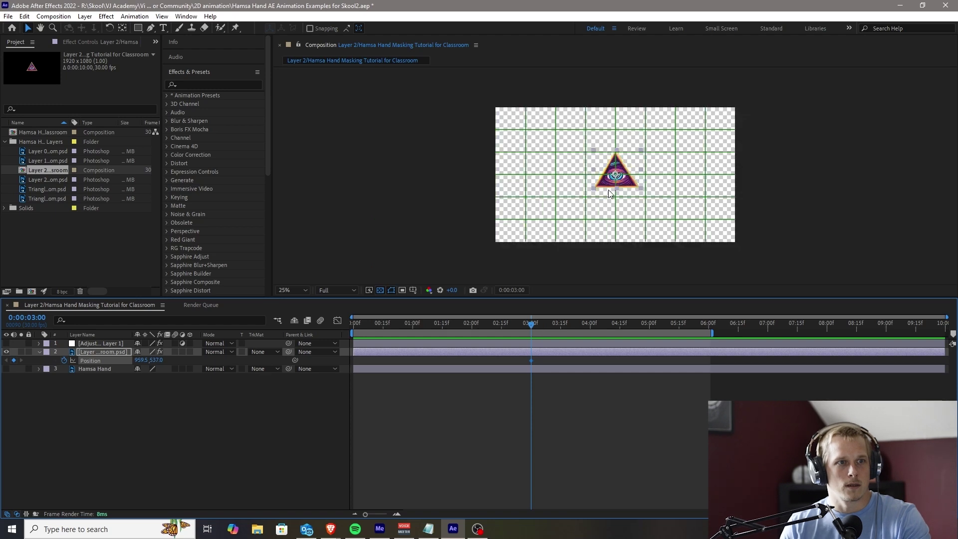
{"action": "left_click_drag", "start_coordinate": [547, 326], "coordinate": [709, 333]}
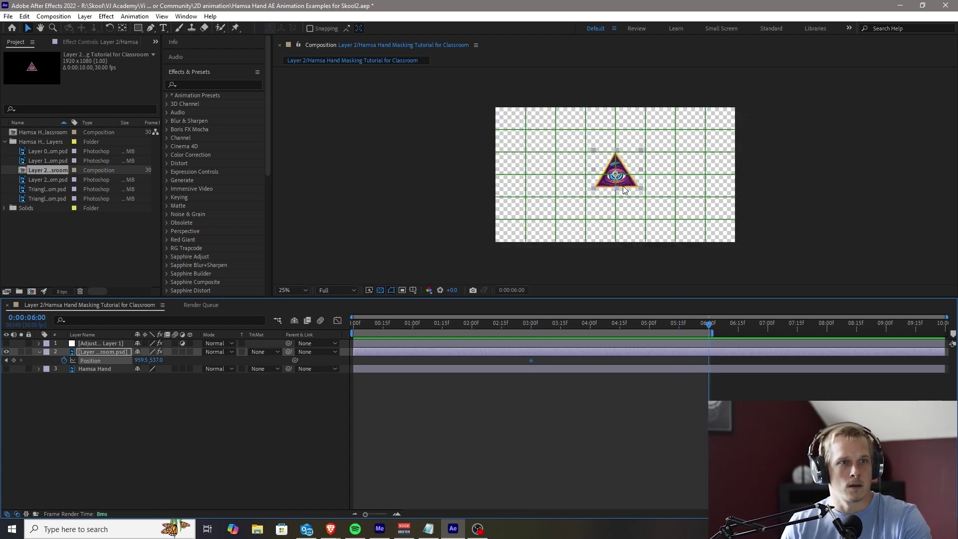
{"action": "left_click_drag", "start_coordinate": [616, 181], "coordinate": [529, 120]}
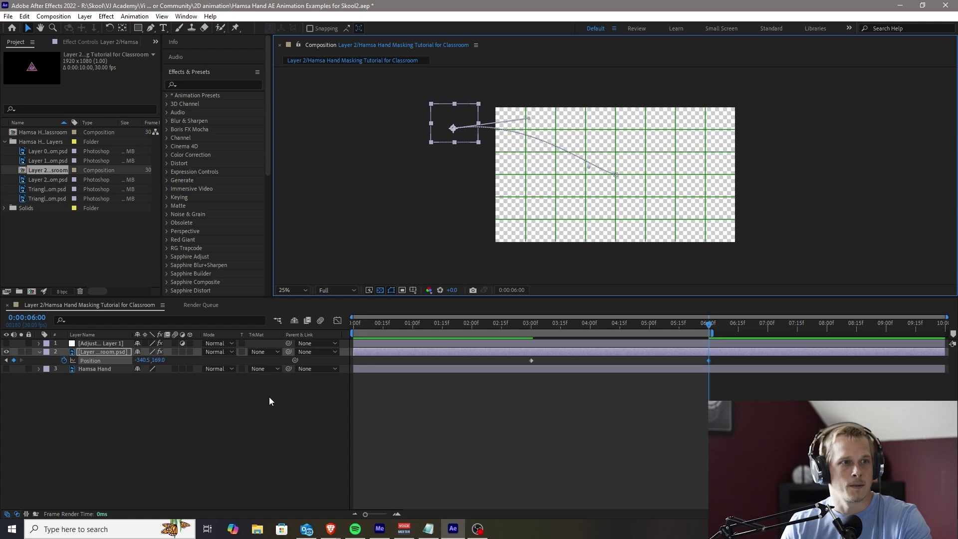
{"action": "left_click", "coordinate": [358, 330]}
{"action": "key", "text": "space"}
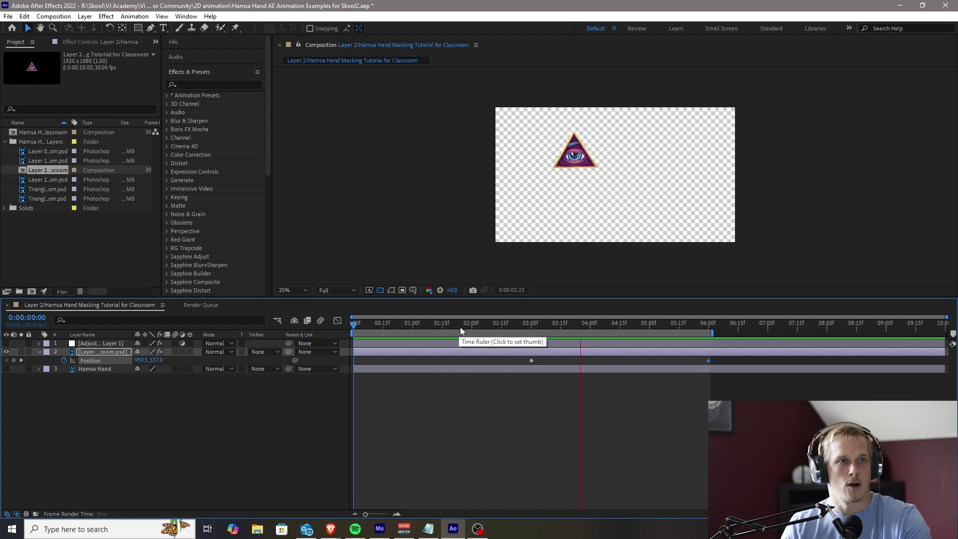
Keyframe the triangle's Rotation from 0° at 3:00 to 240° at 6:00
{"action": "left_click_drag", "start_coordinate": [562, 326], "coordinate": [529, 327]}
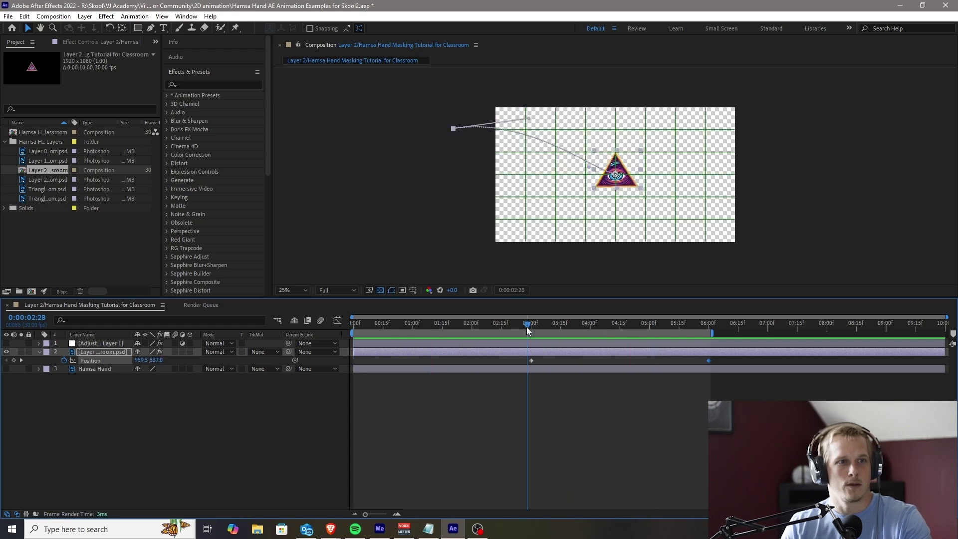
{"action": "key", "text": "r"}
{"action": "left_click", "coordinate": [64, 360]}
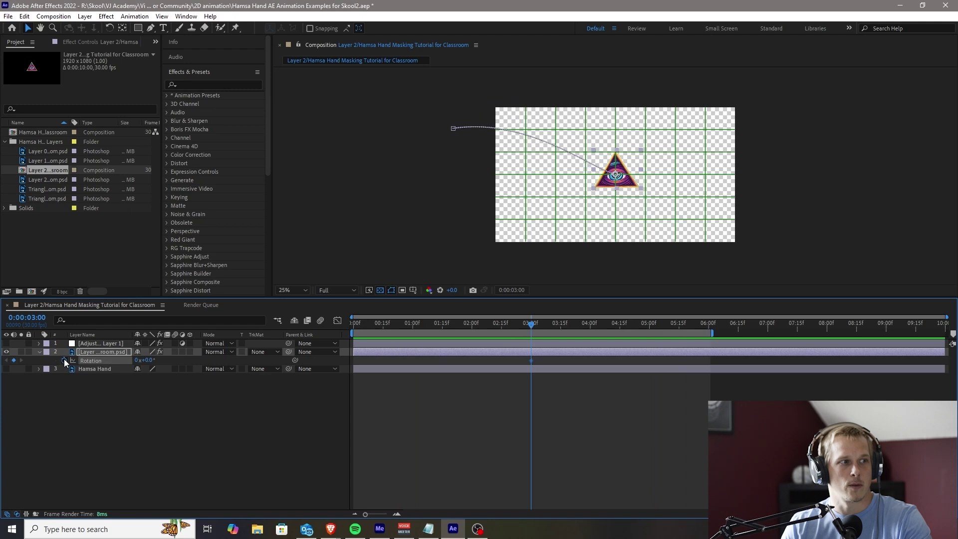
{"action": "left_click_drag", "start_coordinate": [603, 324], "coordinate": [710, 328]}
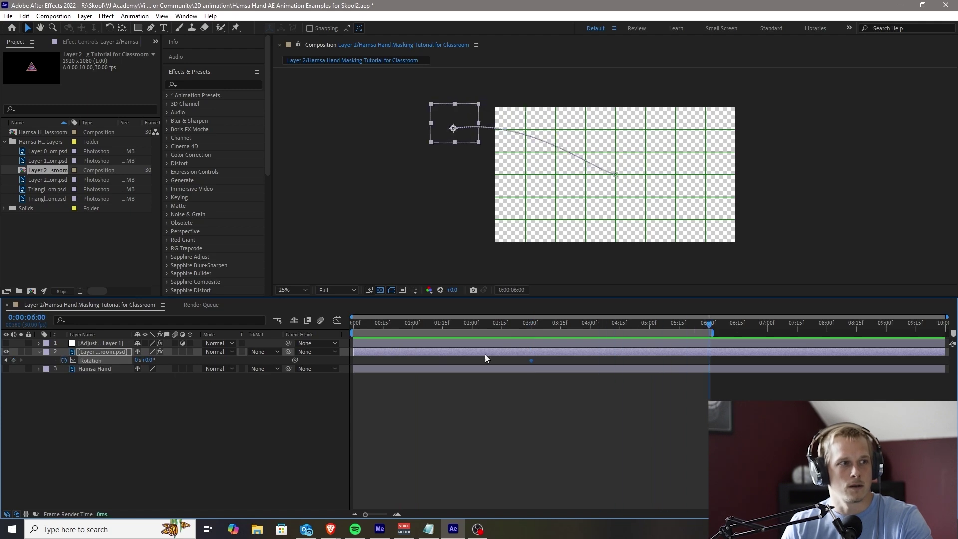
{"action": "left_click", "coordinate": [147, 360]}
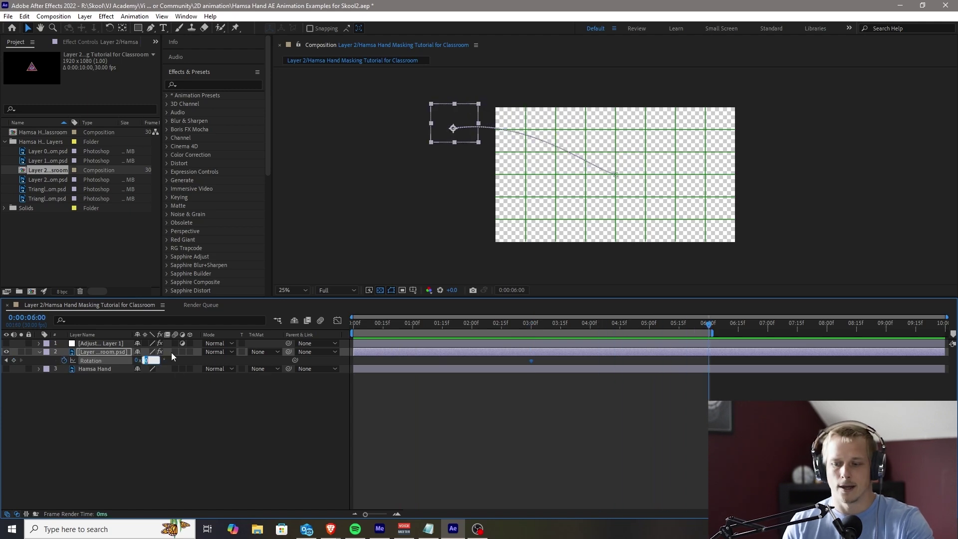
{"action": "type", "text": "240"}
{"action": "key", "text": "Return"}
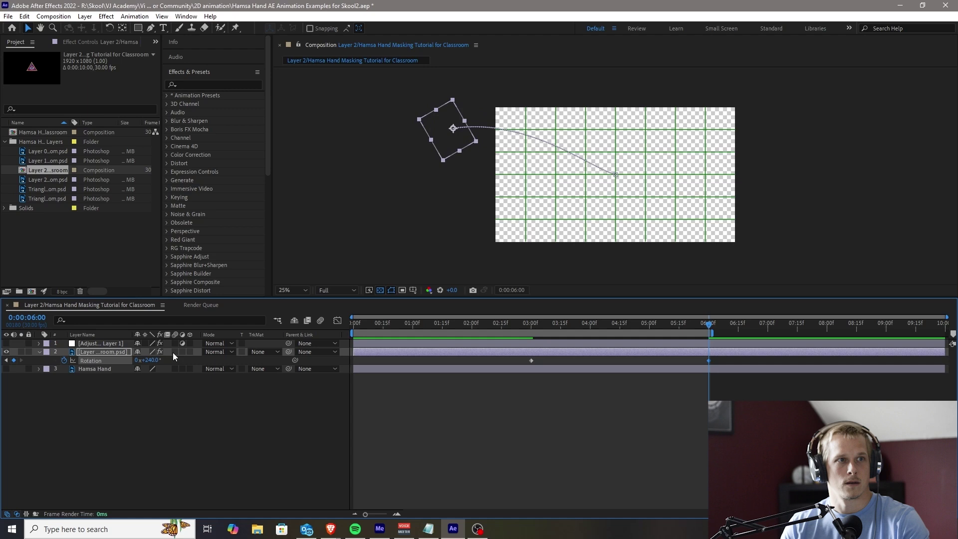
Preview the spinning, flying triangle from the three-second keyframe, then deselect the layer
{"action": "left_click_drag", "start_coordinate": [547, 324], "coordinate": [529, 325]}
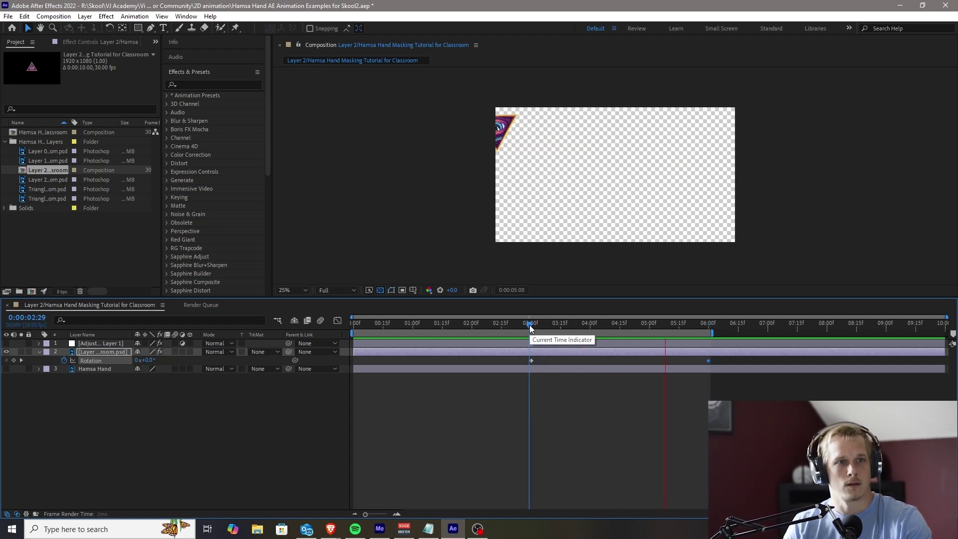
{"action": "left_click", "coordinate": [530, 327]}
{"action": "key", "text": "space"}
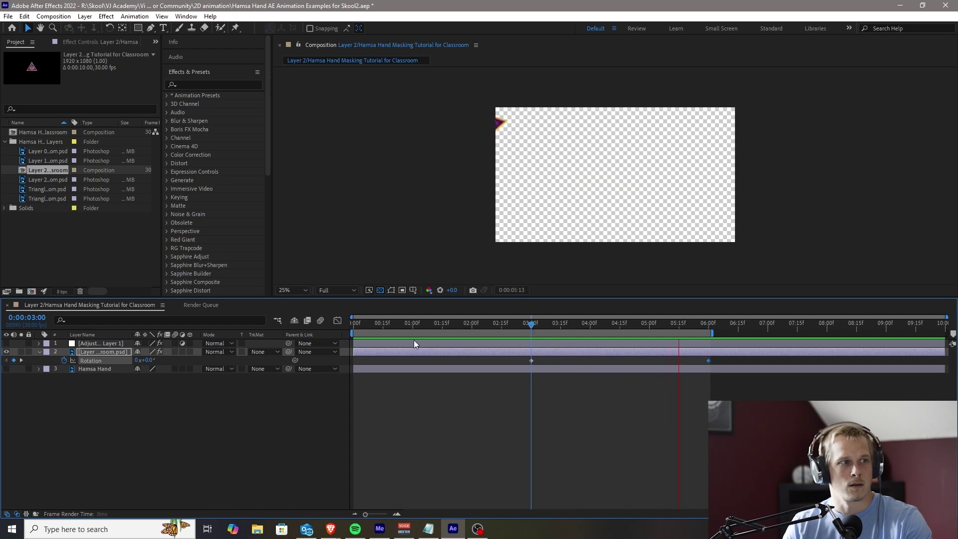
{"action": "key", "text": "space"}
{"action": "left_click", "coordinate": [97, 402]}
Add a new adjustment layer and name it 'AL Triangle'
{"action": "right_click", "coordinate": [97, 387]}
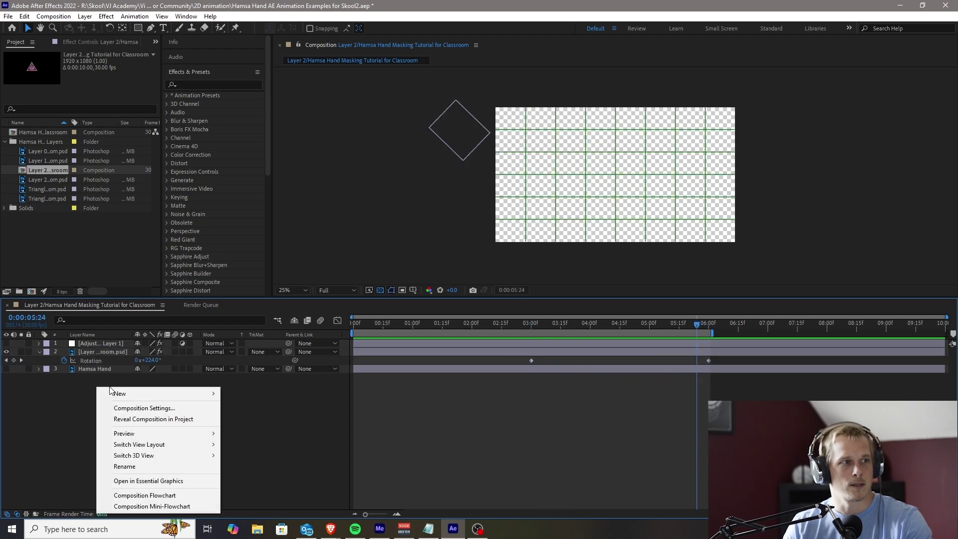
{"action": "mouse_move", "coordinate": [125, 398]}
{"action": "left_click", "coordinate": [258, 473]}
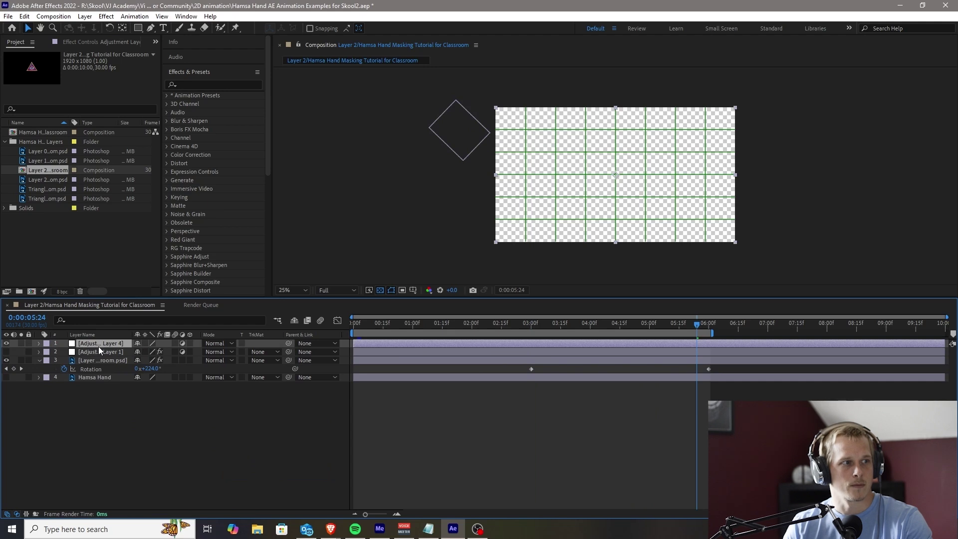
{"action": "right_click", "coordinate": [99, 342]}
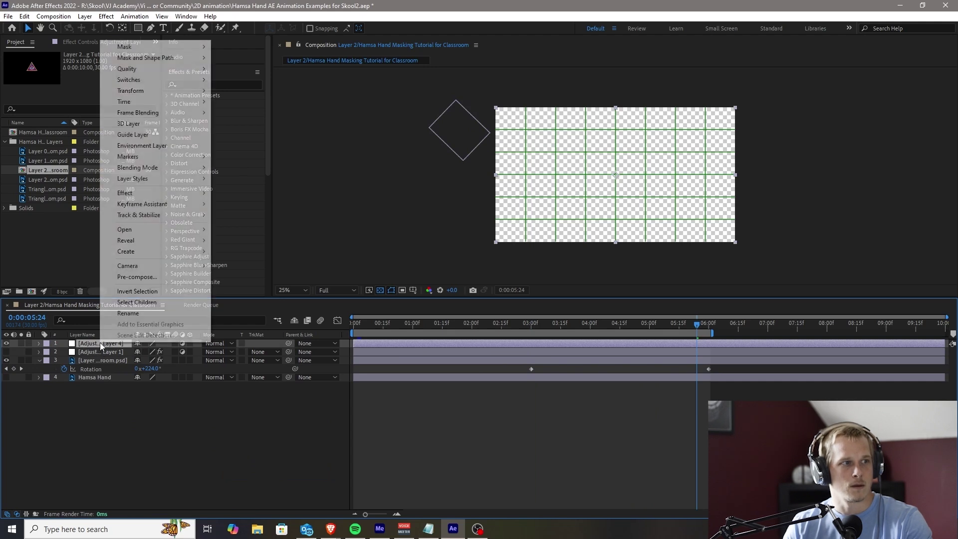
{"action": "left_click", "coordinate": [138, 310]}
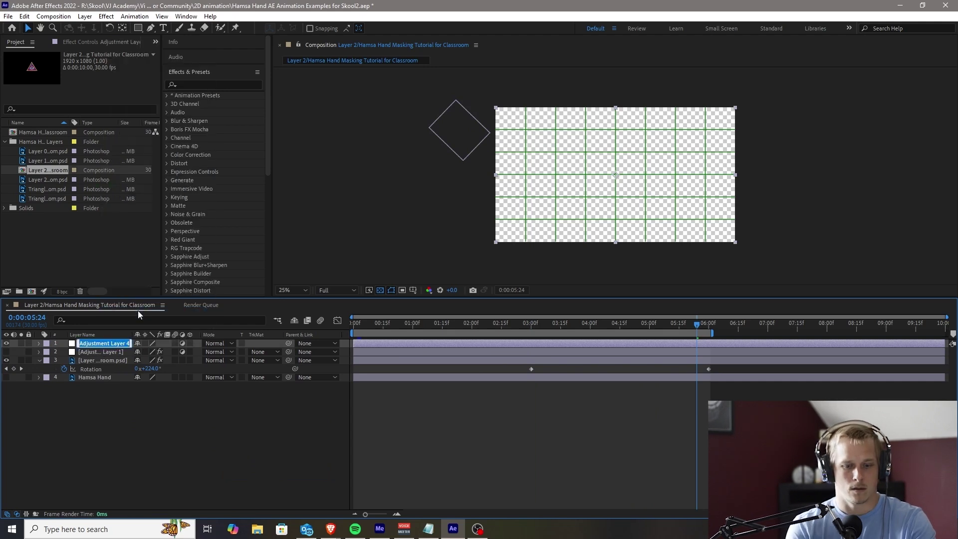
{"action": "type", "text": "AL"}
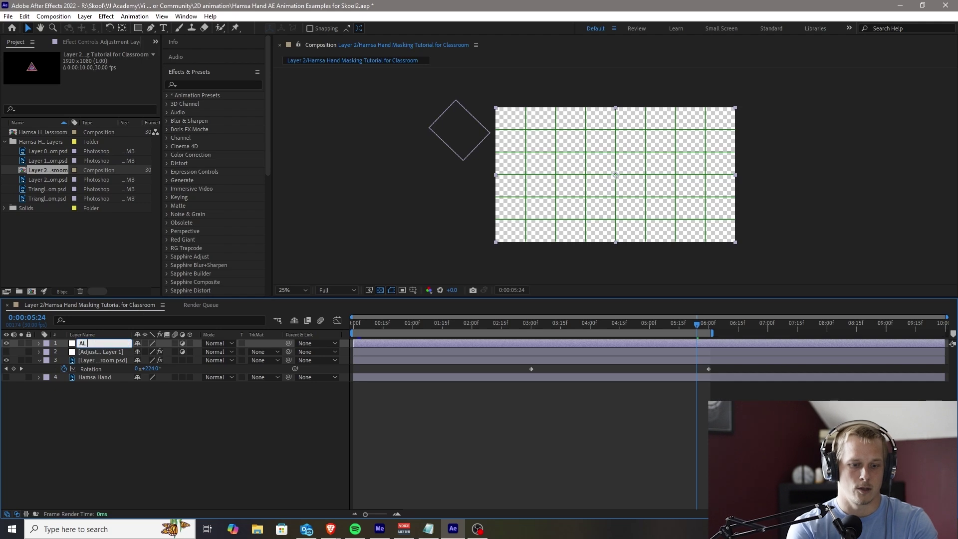
{"action": "type", "text": " Triangle"}
{"action": "key", "text": "Return"}
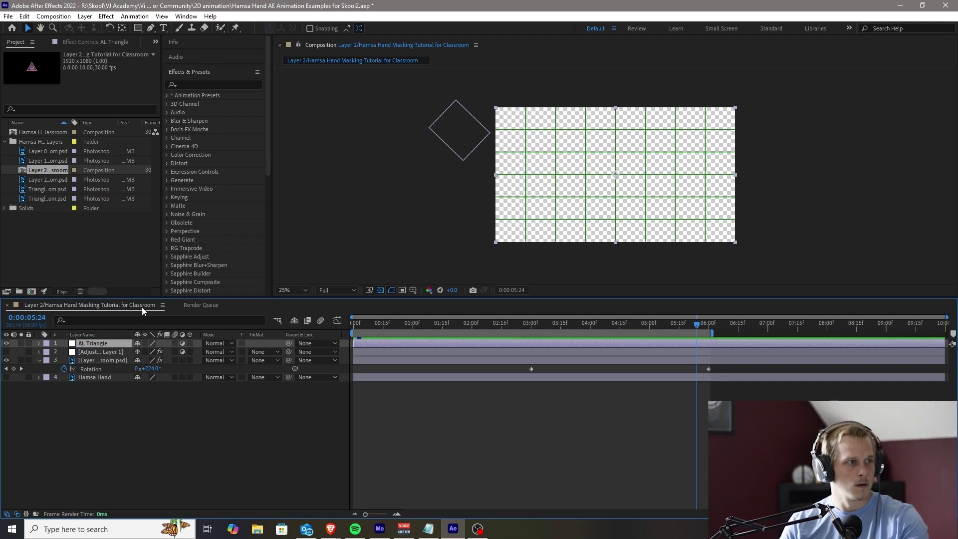
Apply a Mirror effect to AL Triangle with Reflection Center 960, 540
{"action": "left_click", "coordinate": [194, 87]}
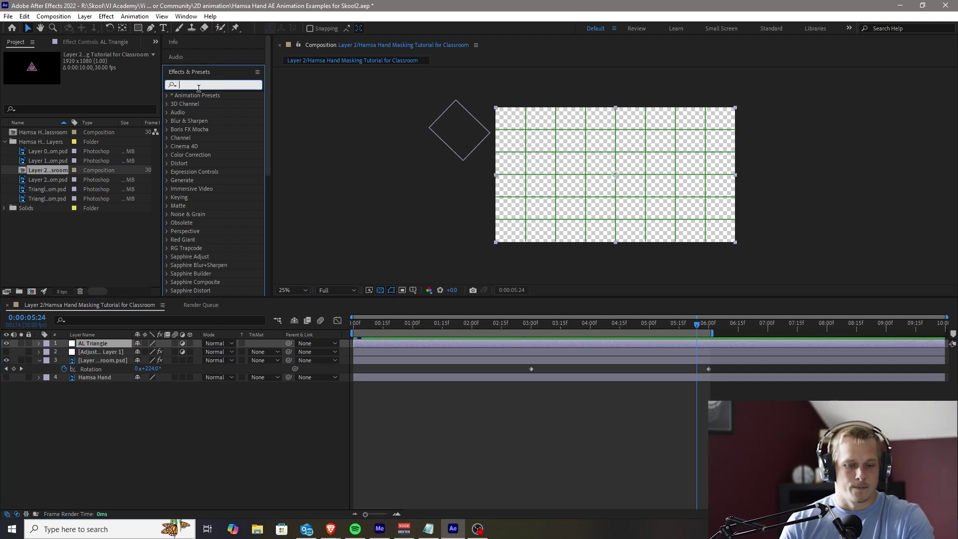
{"action": "type", "text": "mirror"}
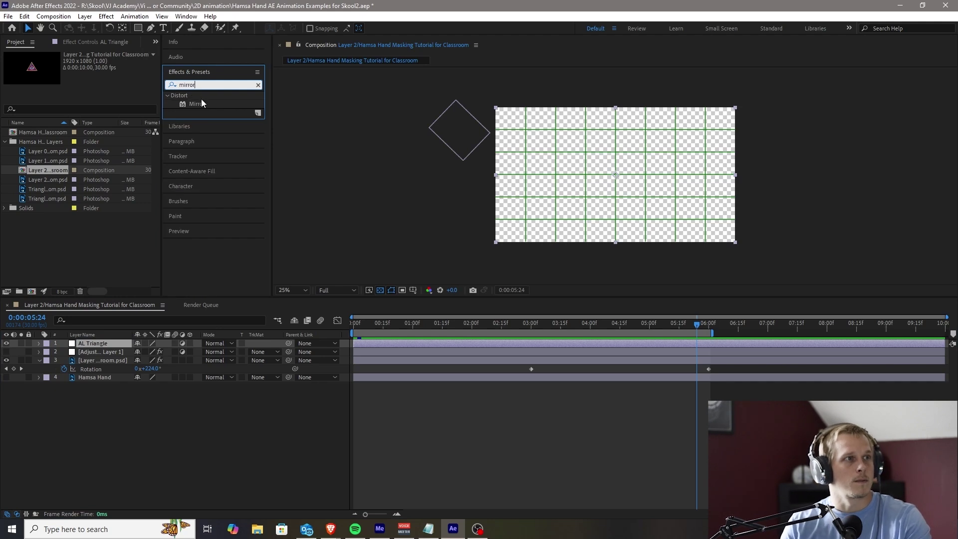
{"action": "double_click", "coordinate": [200, 104]}
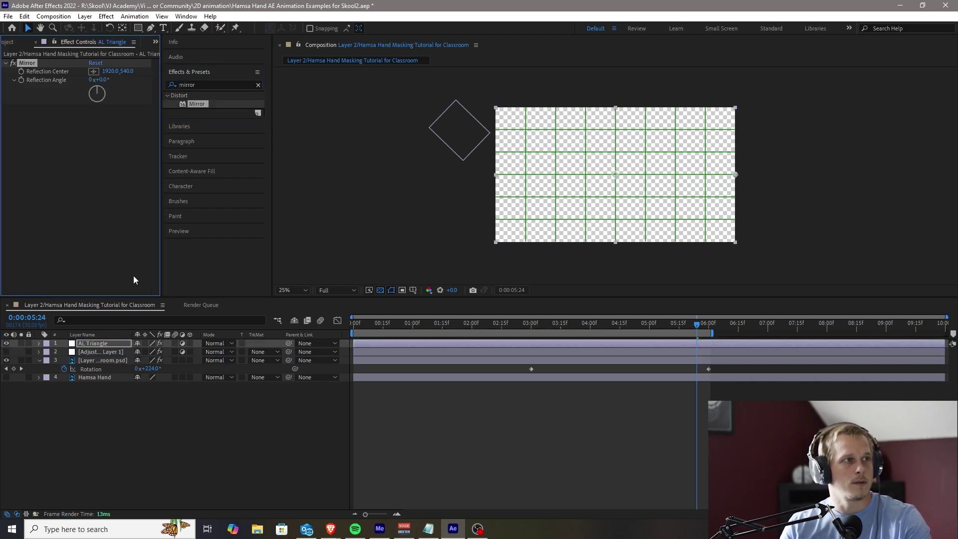
{"action": "left_click", "coordinate": [111, 70]}
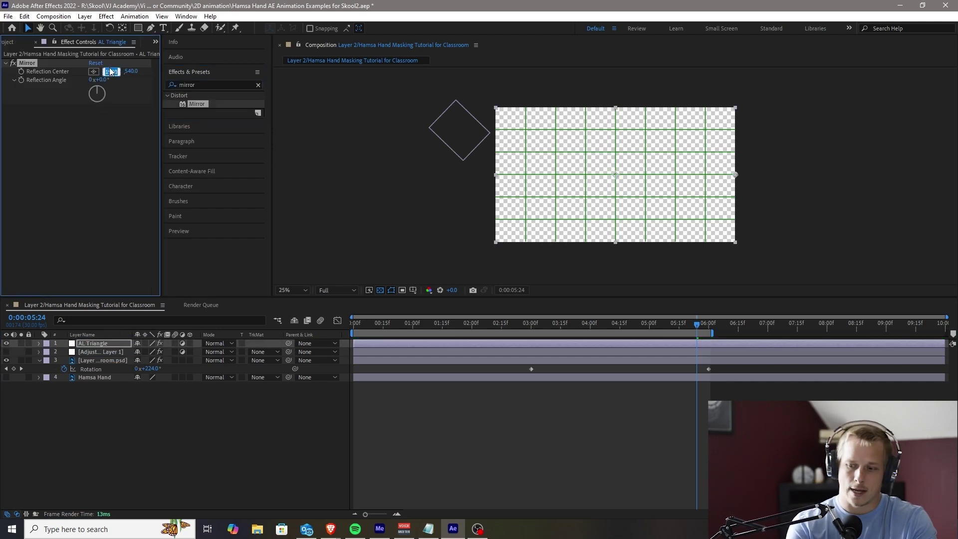
{"action": "type", "text": "960"}
{"action": "key", "text": "Tab"}
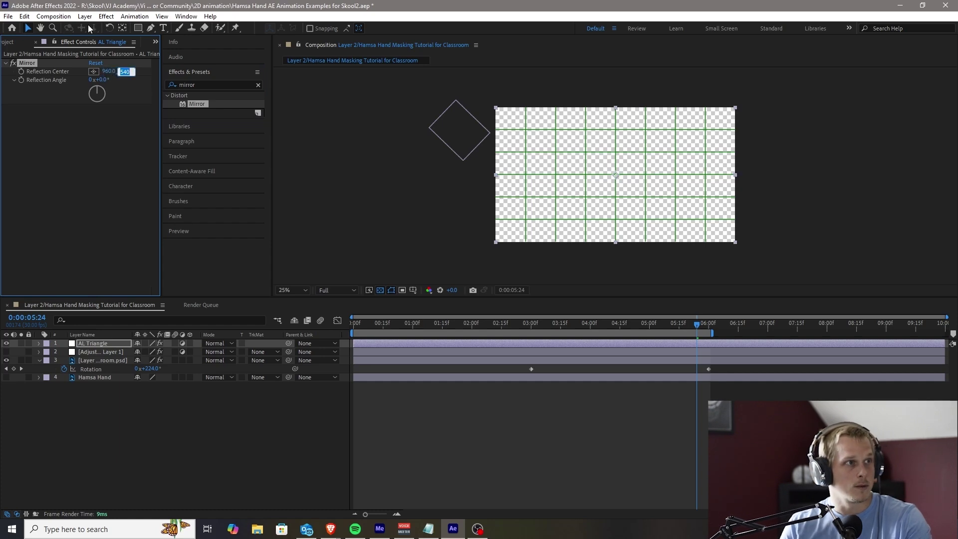
{"action": "left_click", "coordinate": [102, 112]}
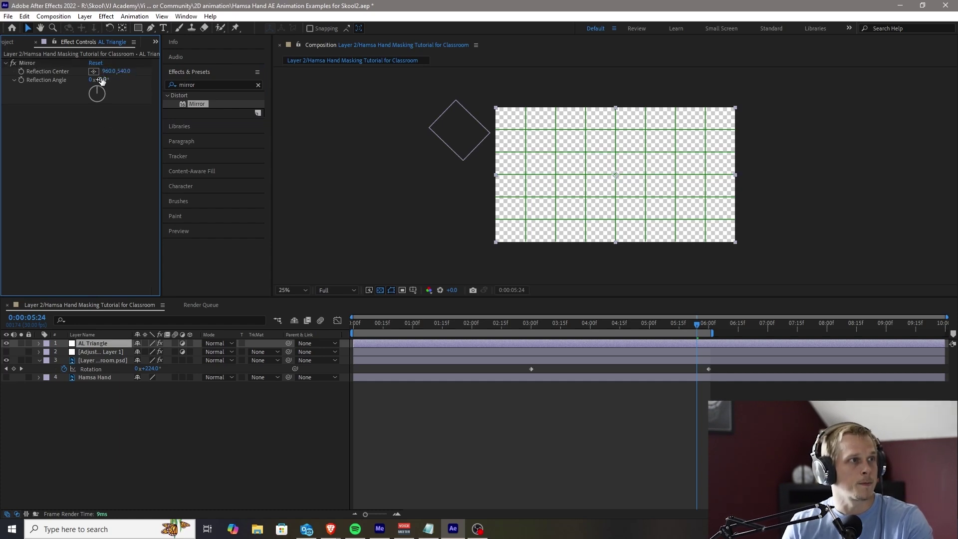
Scrub and preview the mirrored triangles from the start, stopping near 3:01
{"action": "left_click_drag", "start_coordinate": [488, 323], "coordinate": [448, 324]}
{"action": "key", "text": "space"}
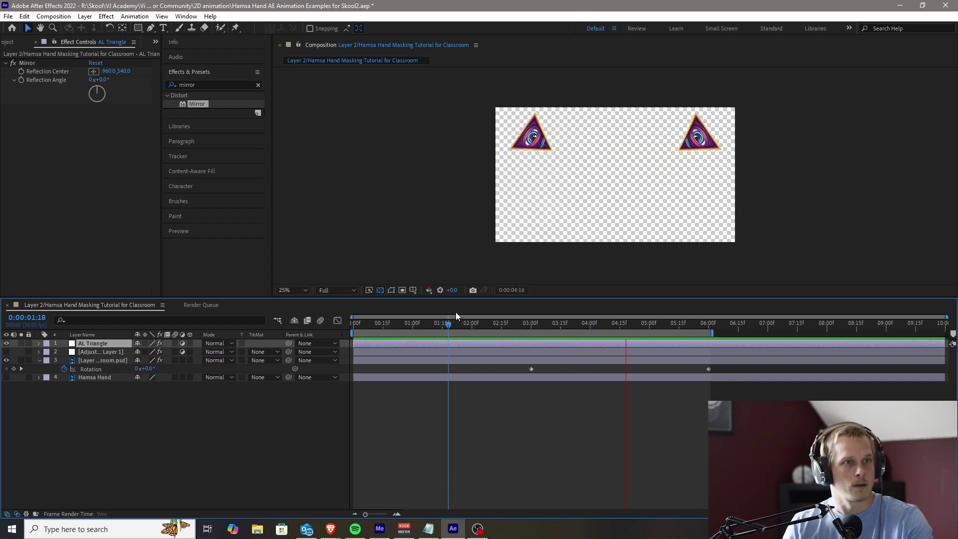
{"action": "key", "text": "Home"}
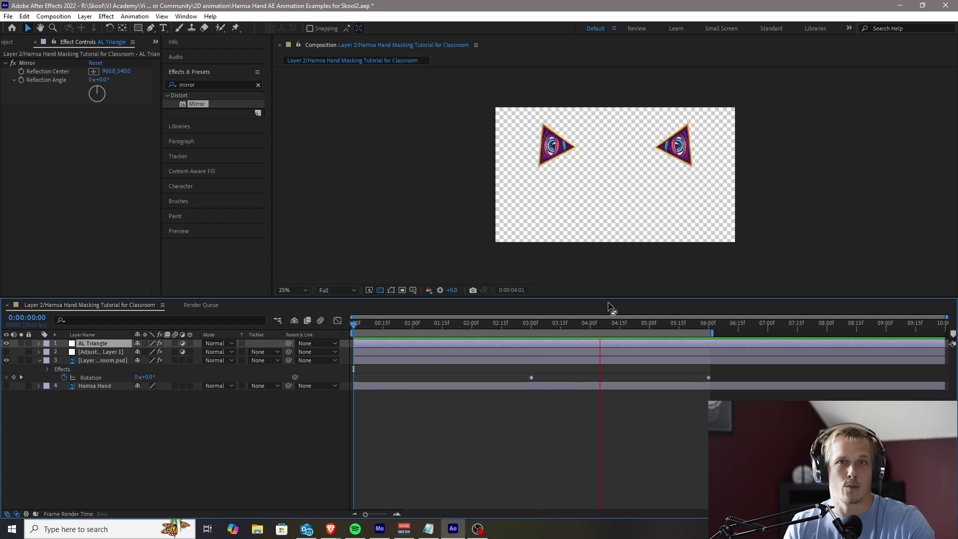
{"action": "left_click", "coordinate": [532, 327]}
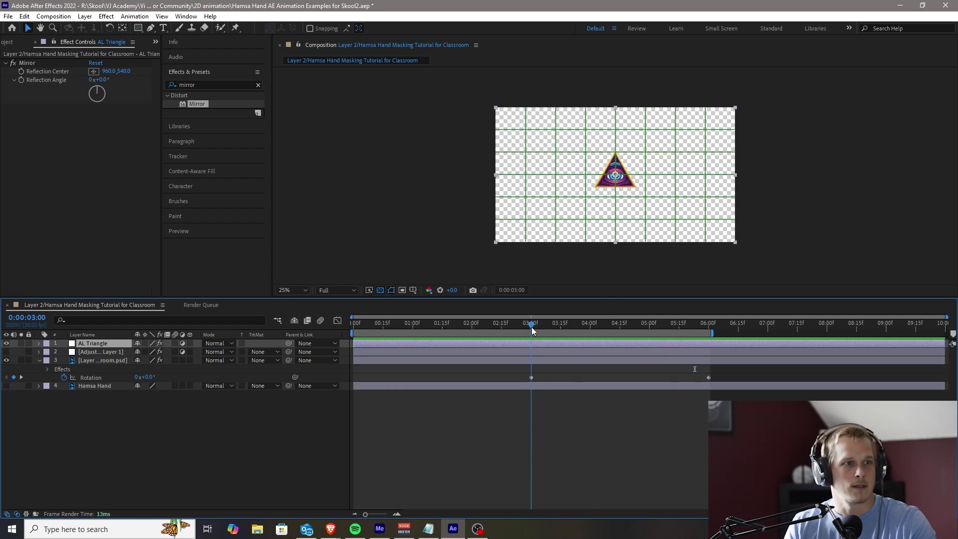
Add Mirror 2 to AL Triangle centred at 960,540 with a 90° Reflection Angle
{"action": "left_click_drag", "start_coordinate": [194, 105], "coordinate": [99, 343]}
{"action": "left_click", "coordinate": [108, 117]}
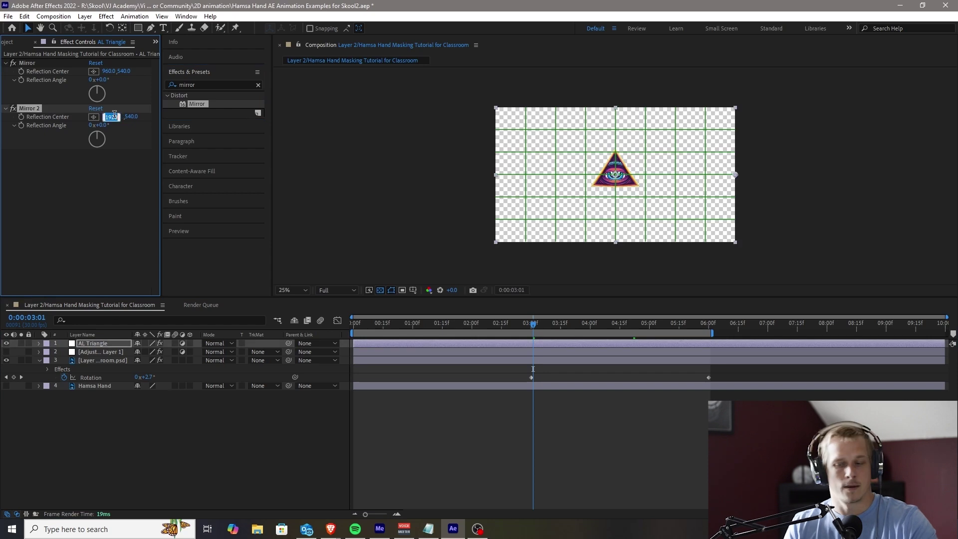
{"action": "type", "text": "9"}
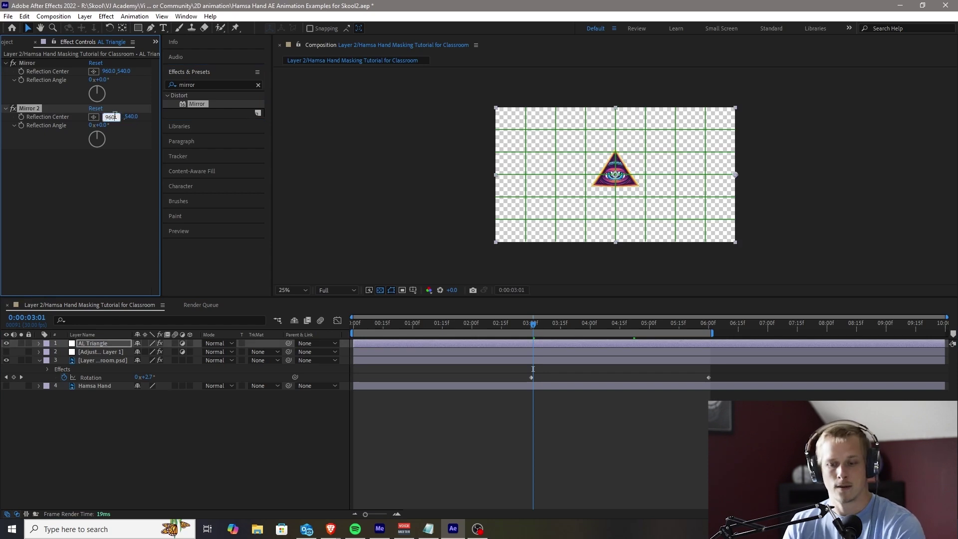
{"action": "type", "text": "60"}
{"action": "key", "text": "Return"}
{"action": "left_click", "coordinate": [101, 125]}
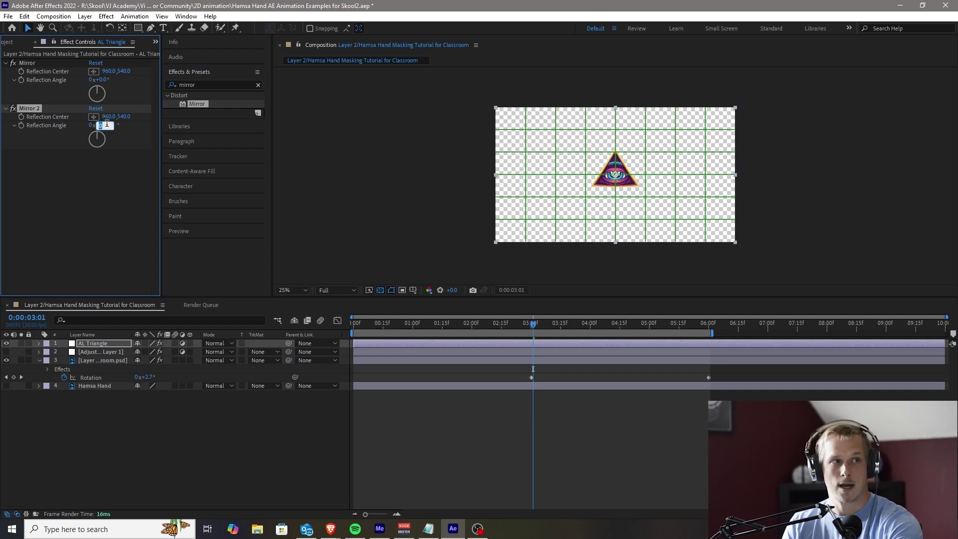
{"action": "type", "text": "90"}
{"action": "key", "text": "Return"}
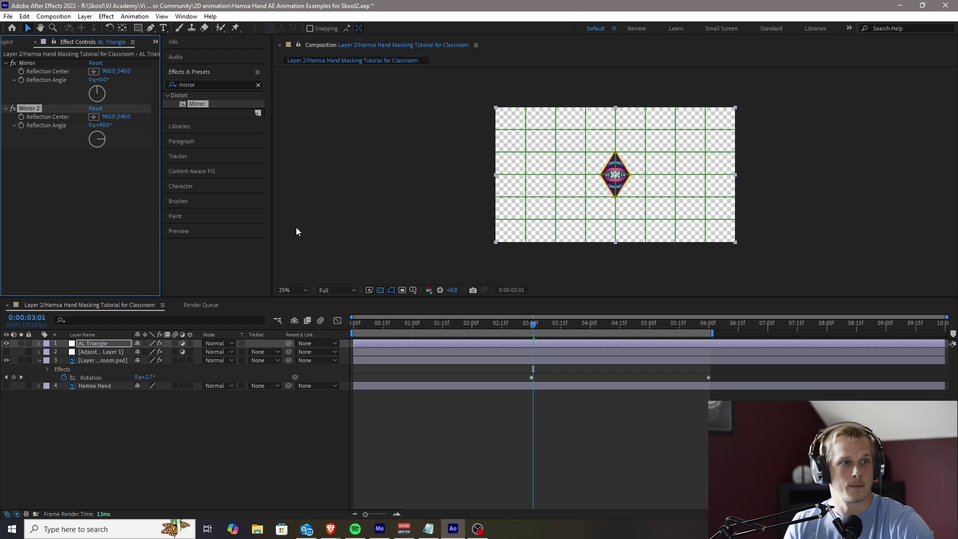
Zoom the viewer to 50% and scrub 3:05–4:00 to review the four-way mirroring
{"action": "left_click_drag", "start_coordinate": [473, 325], "coordinate": [531, 322]}
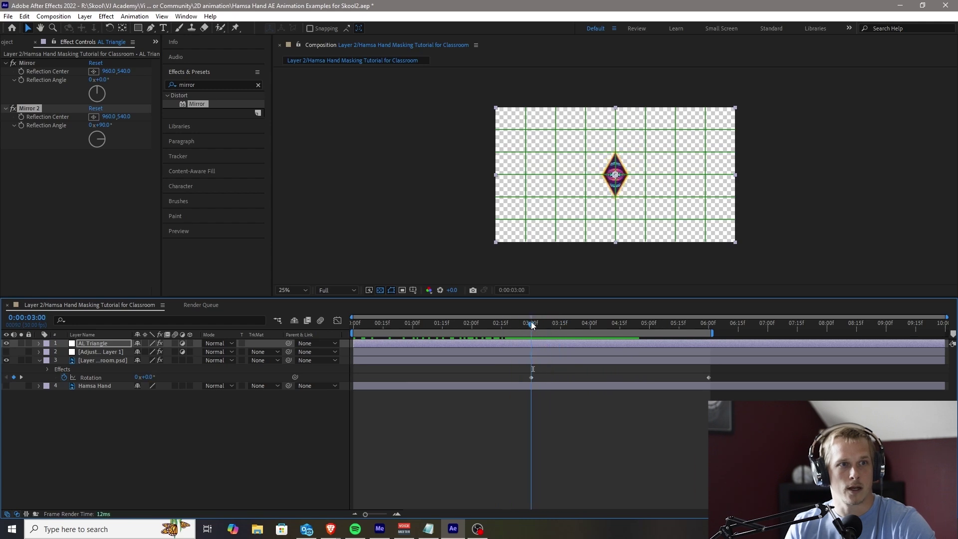
{"action": "key", "text": "period"}
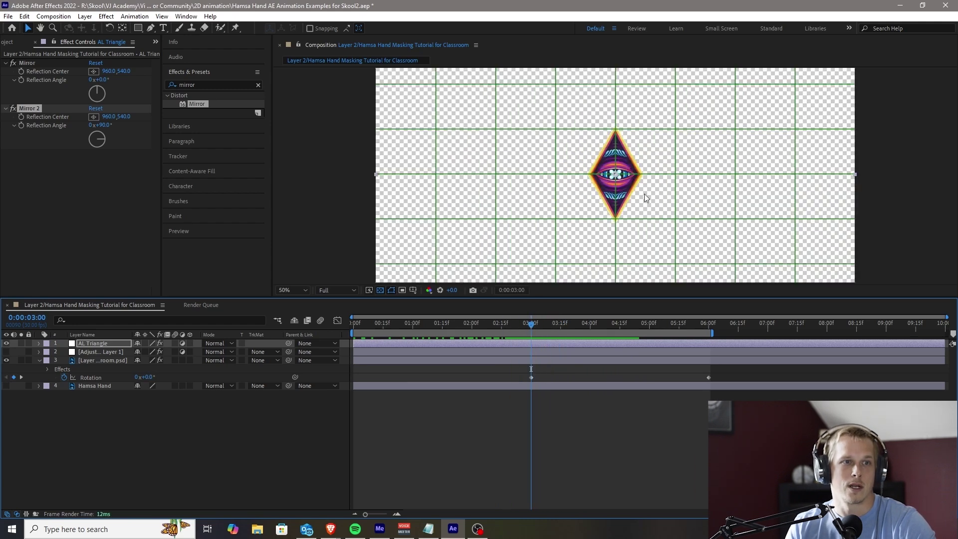
{"action": "mouse_move", "coordinate": [534, 325]}
{"action": "left_mouse_down"}
{"action": "mouse_move", "coordinate": [597, 324]}
{"action": "mouse_move", "coordinate": [532, 326]}
{"action": "mouse_move", "coordinate": [553, 326]}
{"action": "left_mouse_up"}
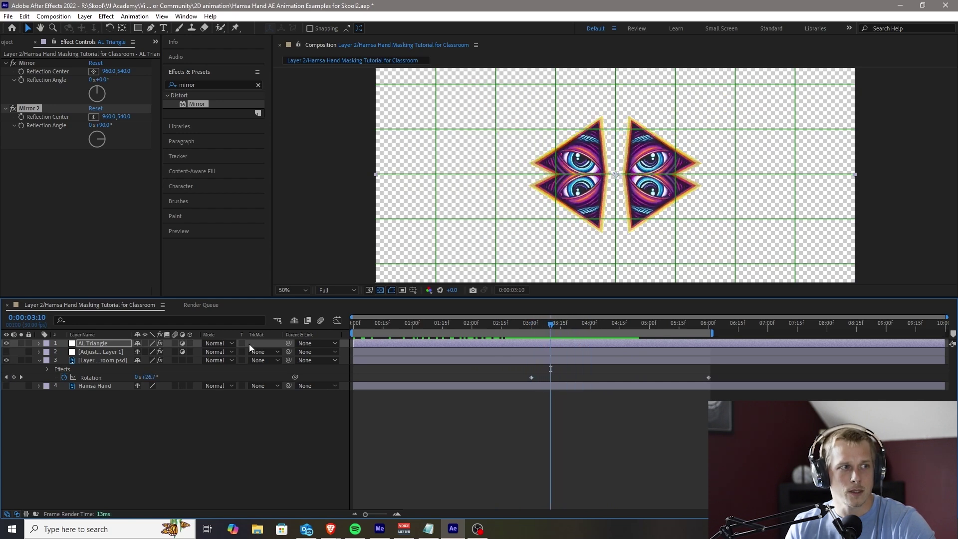
Keyframe the first Mirror's Effect Opacity at 100% at 3:10 and 0% at 3:00
{"action": "left_click", "coordinate": [95, 343]}
{"action": "left_click", "coordinate": [39, 344]}
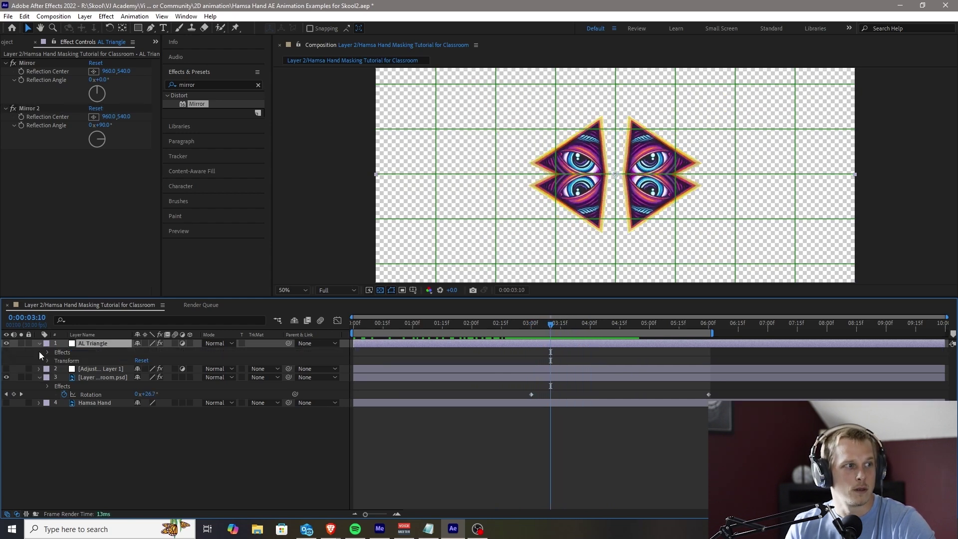
{"action": "left_click", "coordinate": [47, 352]}
{"action": "left_click", "coordinate": [56, 360]}
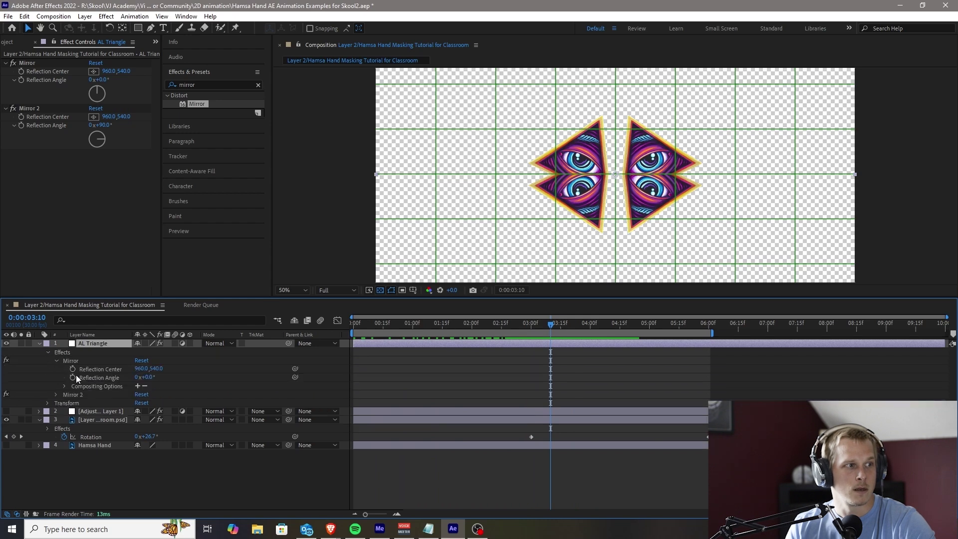
{"action": "left_click", "coordinate": [64, 386]}
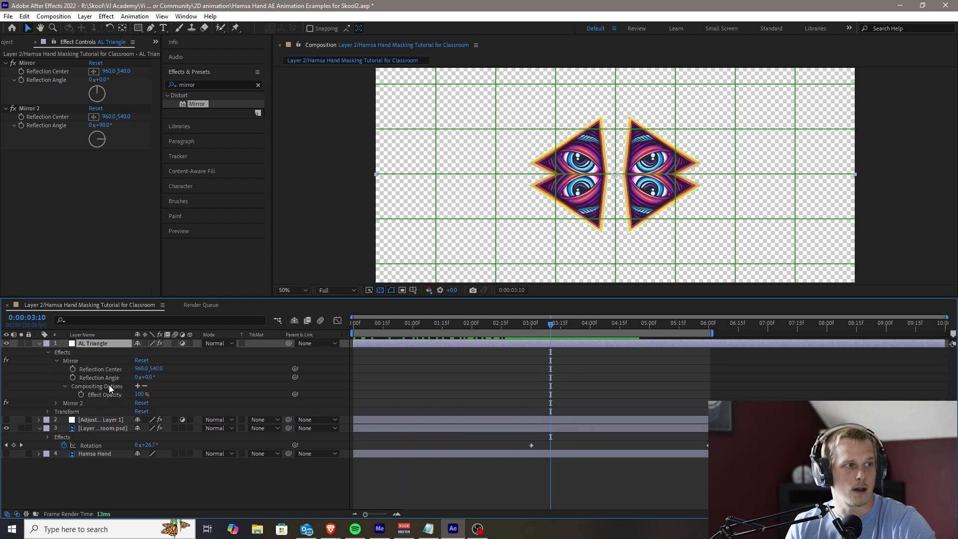
{"action": "left_click", "coordinate": [81, 394]}
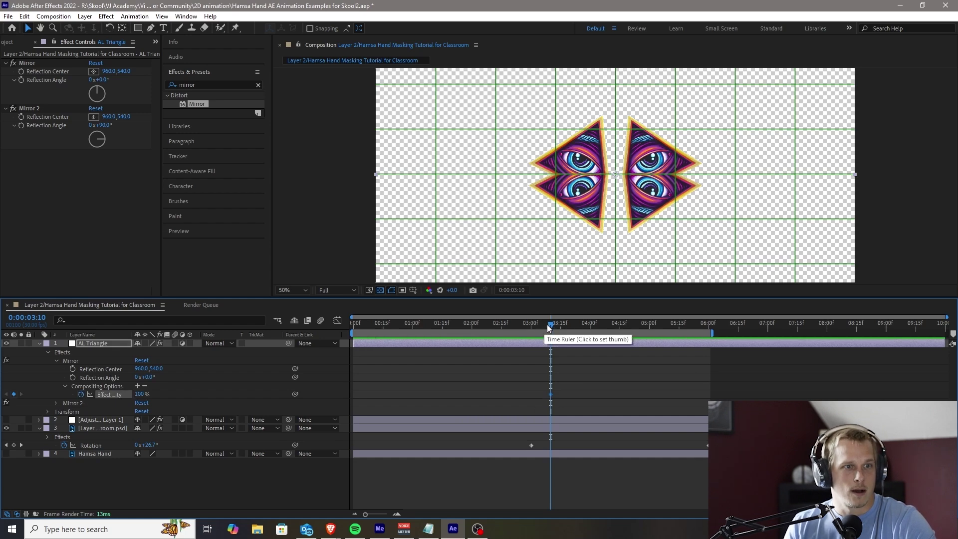
{"action": "left_click_drag", "start_coordinate": [547, 324], "coordinate": [534, 326]}
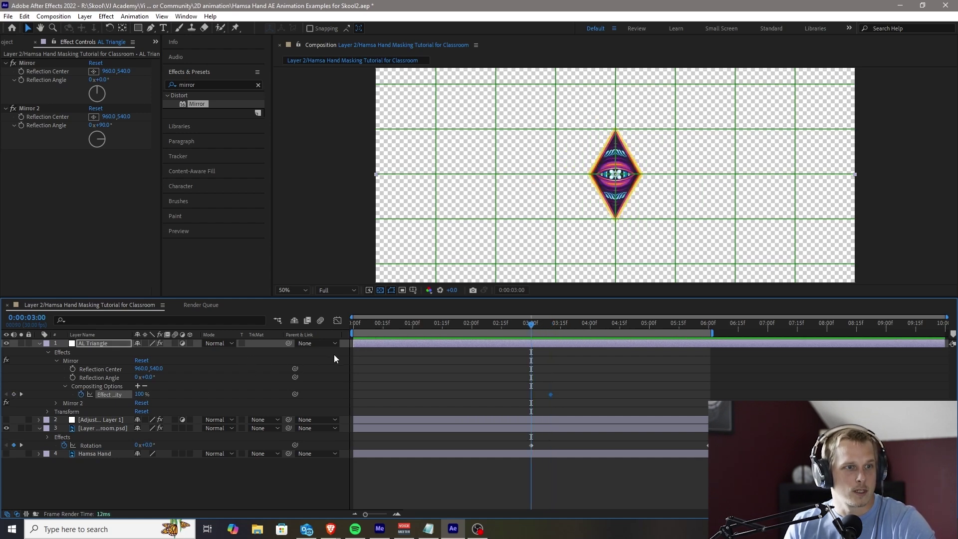
{"action": "left_click", "coordinate": [268, 408]}
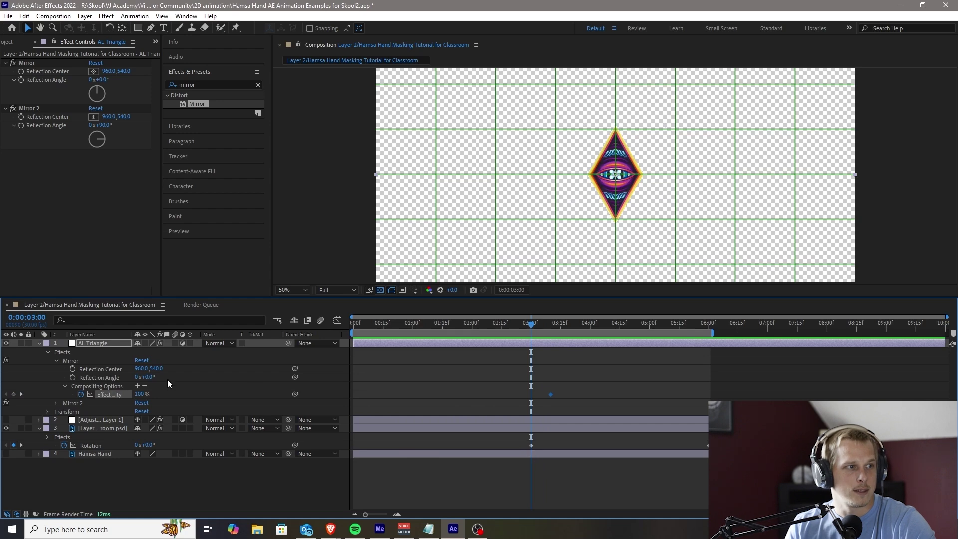
{"action": "left_click_drag", "start_coordinate": [138, 394], "coordinate": [81, 396]}
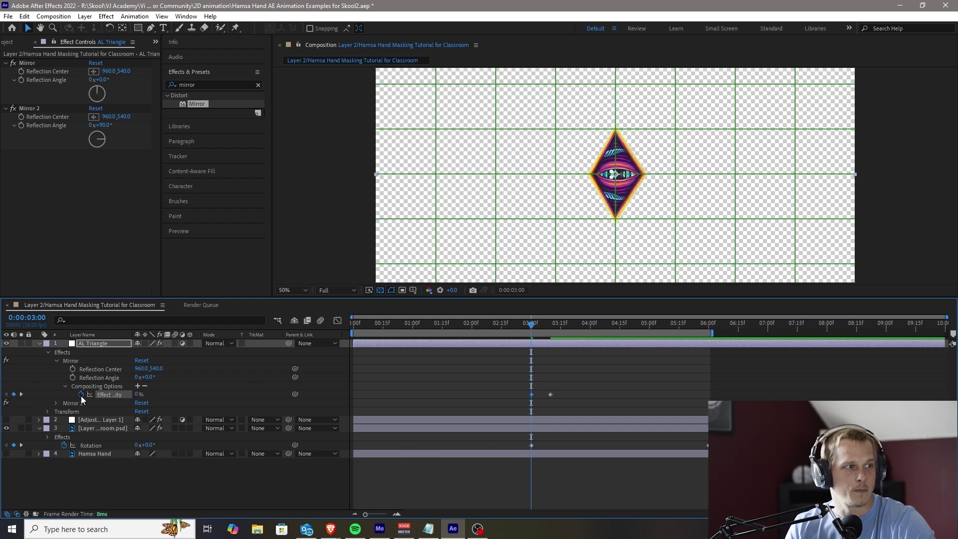
Keyframe Mirror 2's Effect Opacity at 100% at 3:10 and 7% at 3:00
{"action": "left_click", "coordinate": [56, 403]}
{"action": "left_click", "coordinate": [64, 428]}
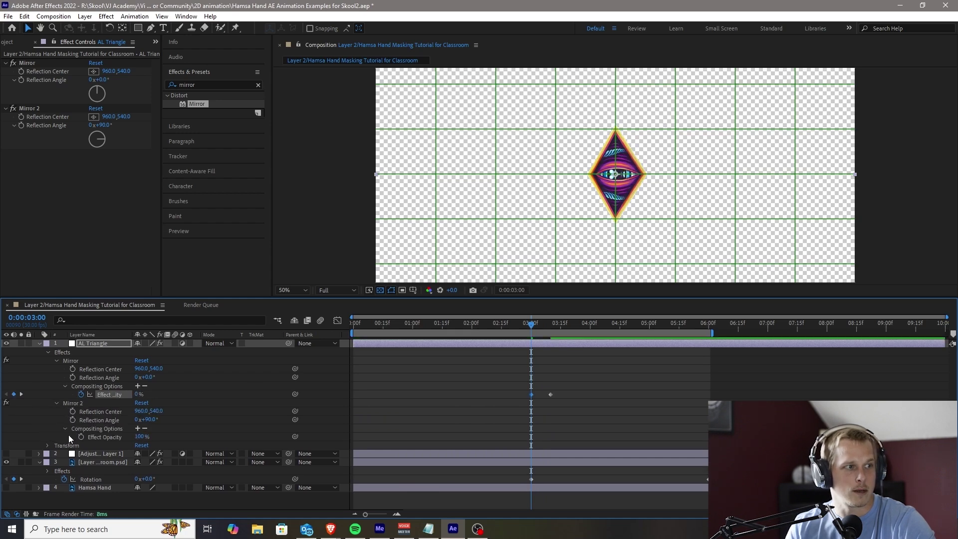
{"action": "left_click", "coordinate": [550, 328]}
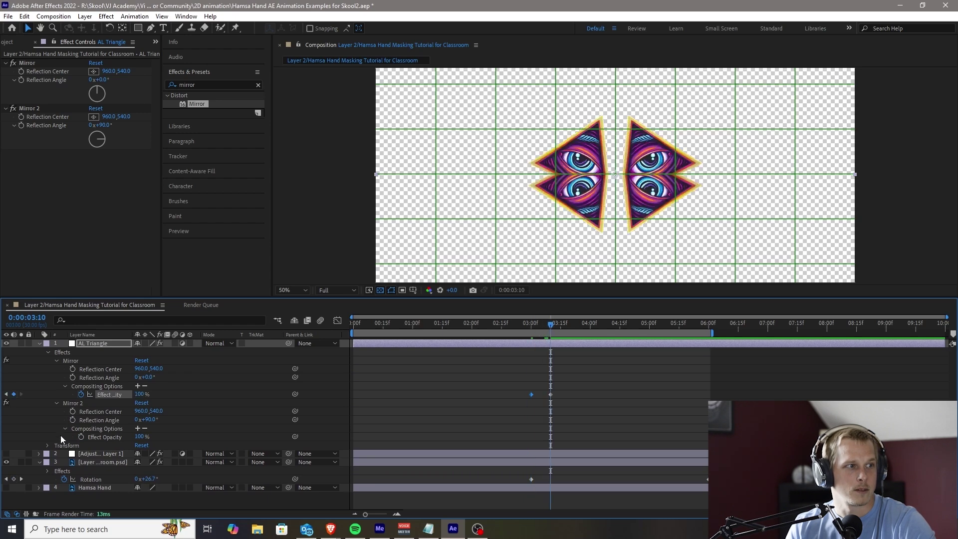
{"action": "left_click", "coordinate": [80, 438]}
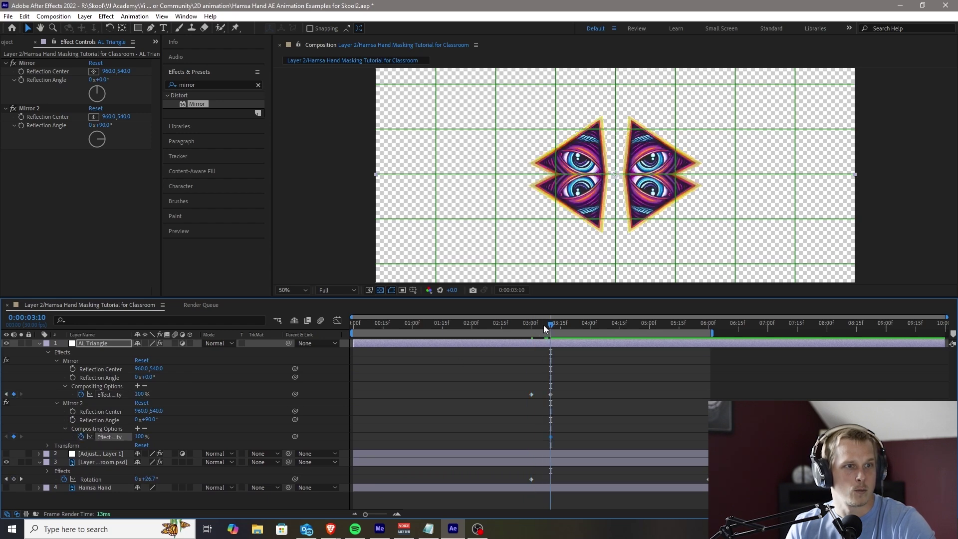
{"action": "left_click", "coordinate": [527, 326]}
{"action": "type", "text": "7"}
{"action": "key", "text": "Return"}
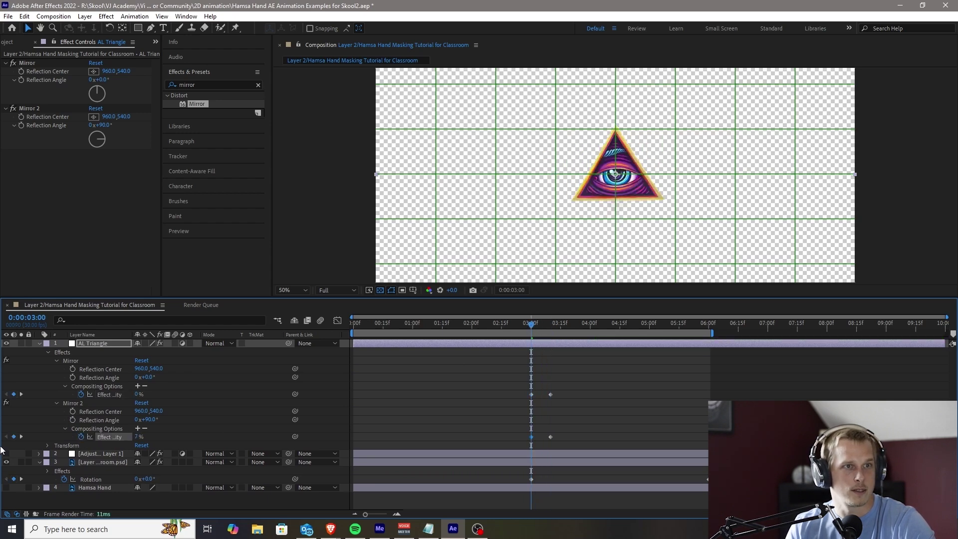
Preview the mirrors fading in, stopping back at 3:00
{"action": "scroll", "coordinate": [621, 160], "scroll_direction": "down", "scroll_amount": 2}
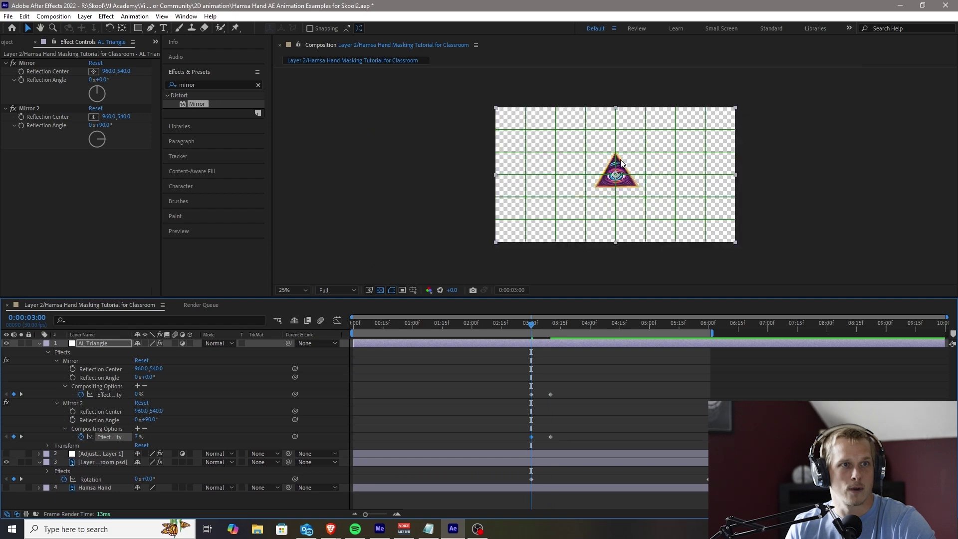
{"action": "key", "text": "space"}
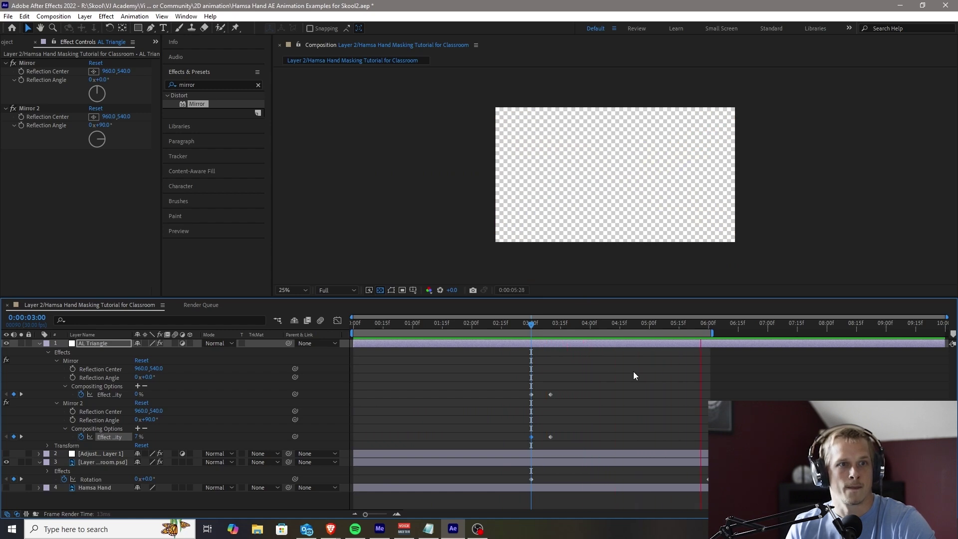
{"action": "left_click", "coordinate": [532, 323]}
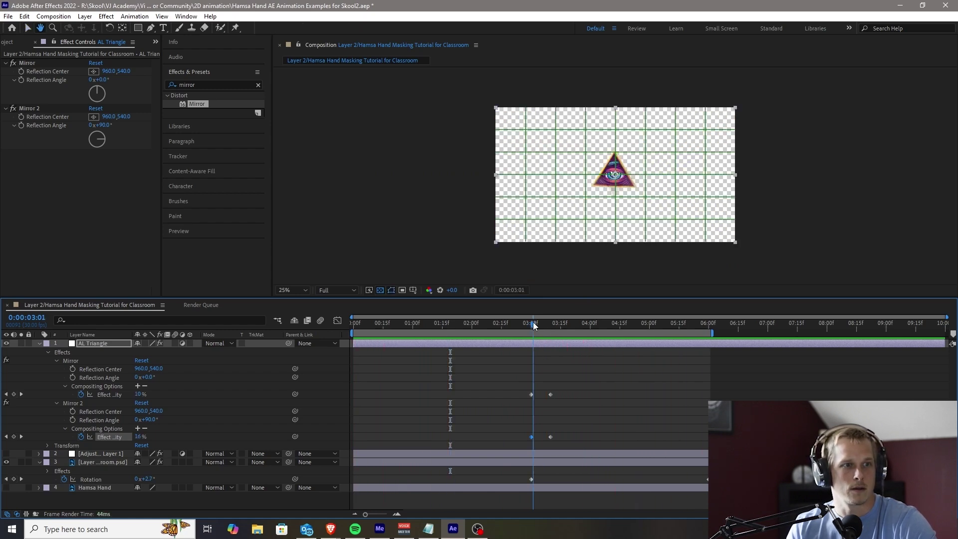
Apply an Echo effect to AL Triangle with the Composite In Front operator
{"action": "left_click", "coordinate": [99, 345]}
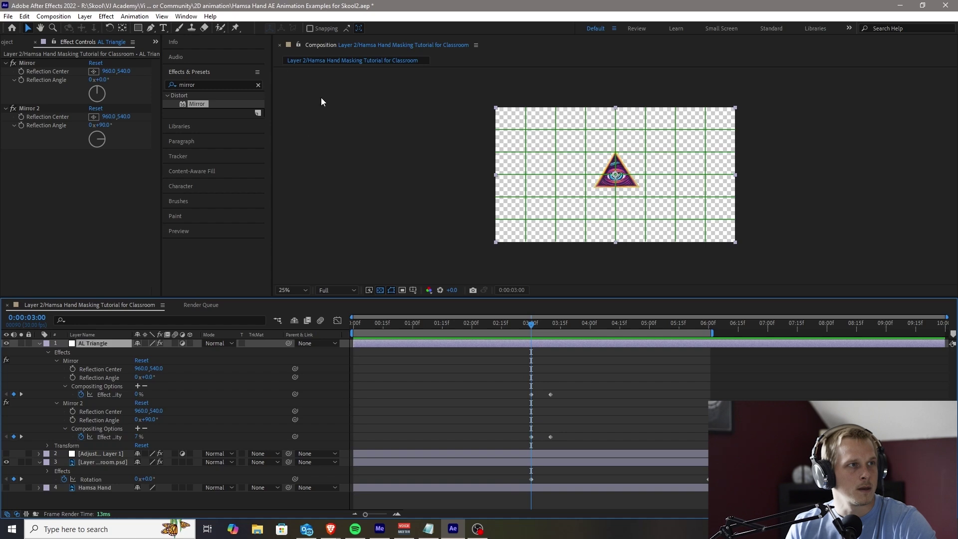
{"action": "left_click", "coordinate": [223, 82]}
{"action": "type", "text": "echo"}
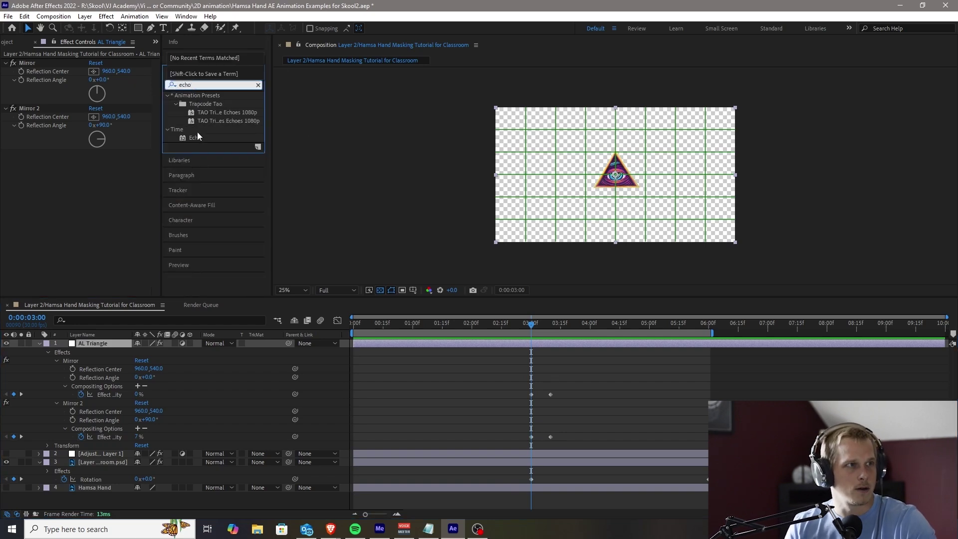
{"action": "left_click_drag", "start_coordinate": [196, 137], "coordinate": [105, 344]}
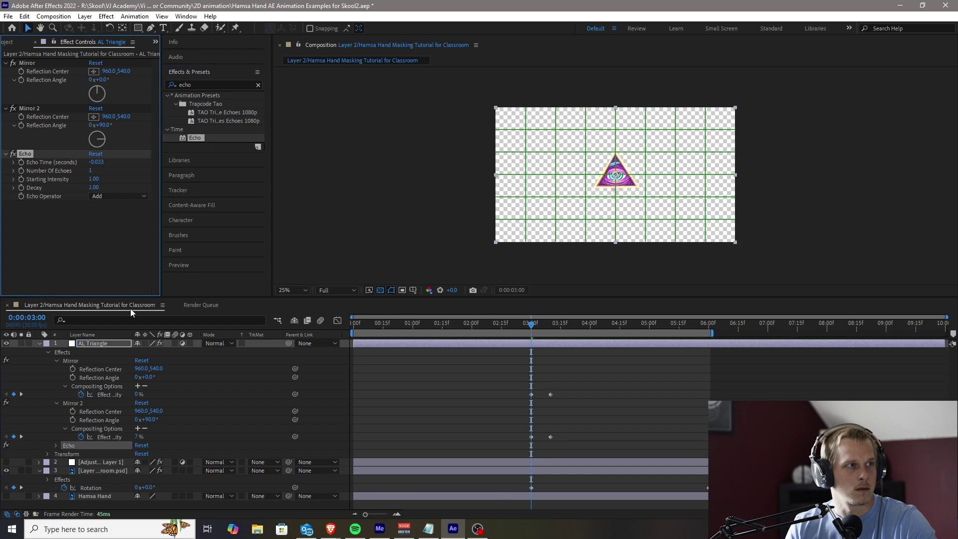
{"action": "left_click", "coordinate": [113, 196]}
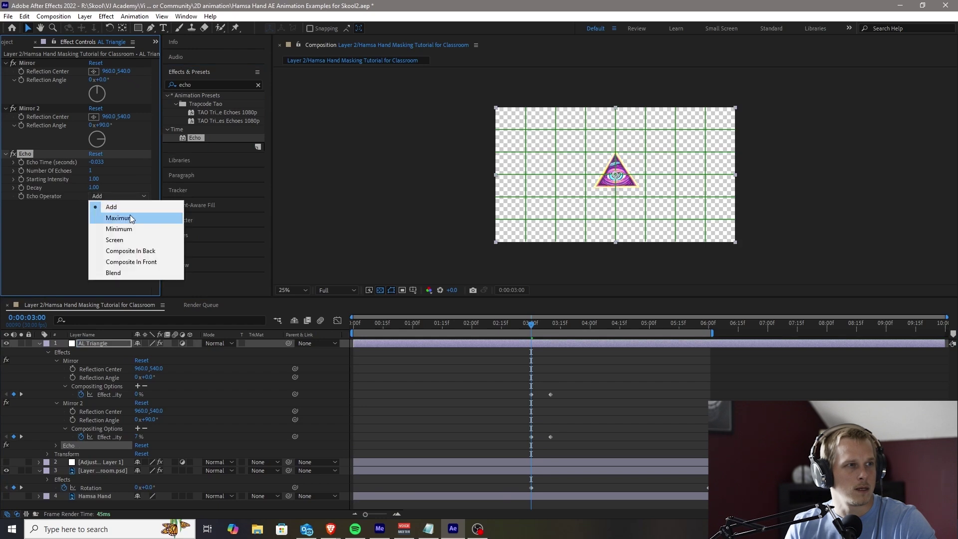
{"action": "left_click", "coordinate": [135, 262]}
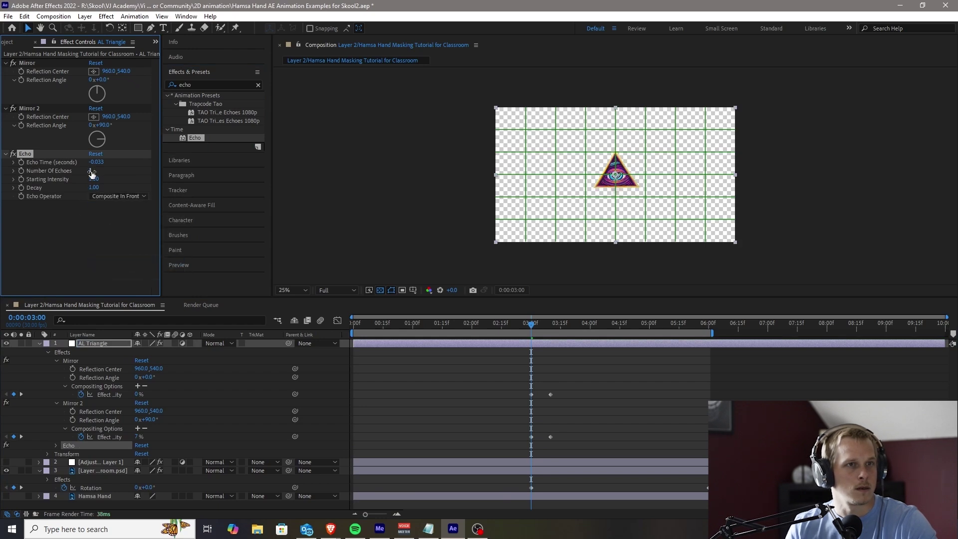
Set Echo to 9 echoes with 0.81 decay, zoom to 50%, and preview from 1:20
{"action": "left_click", "coordinate": [595, 326]}
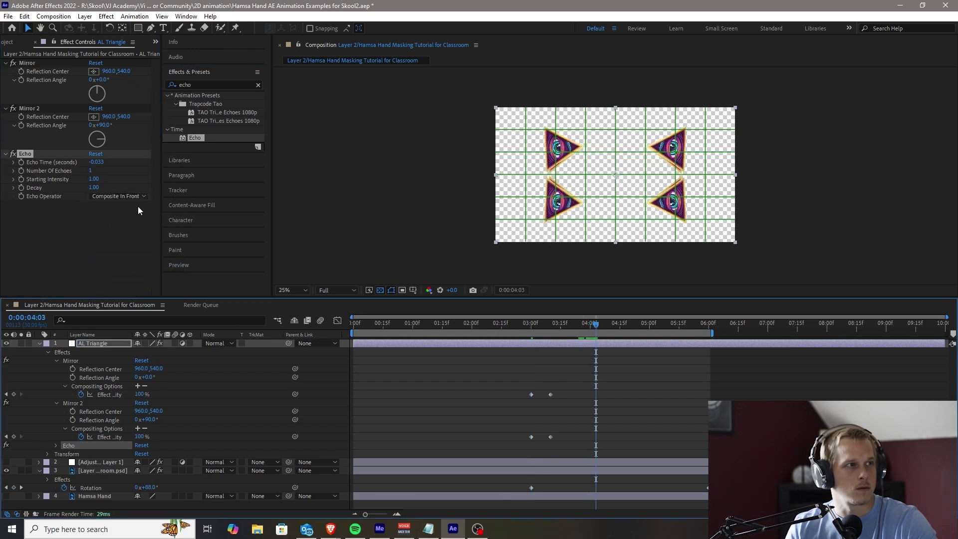
{"action": "left_click_drag", "start_coordinate": [91, 170], "coordinate": [129, 166]}
{"action": "key", "text": "period"}
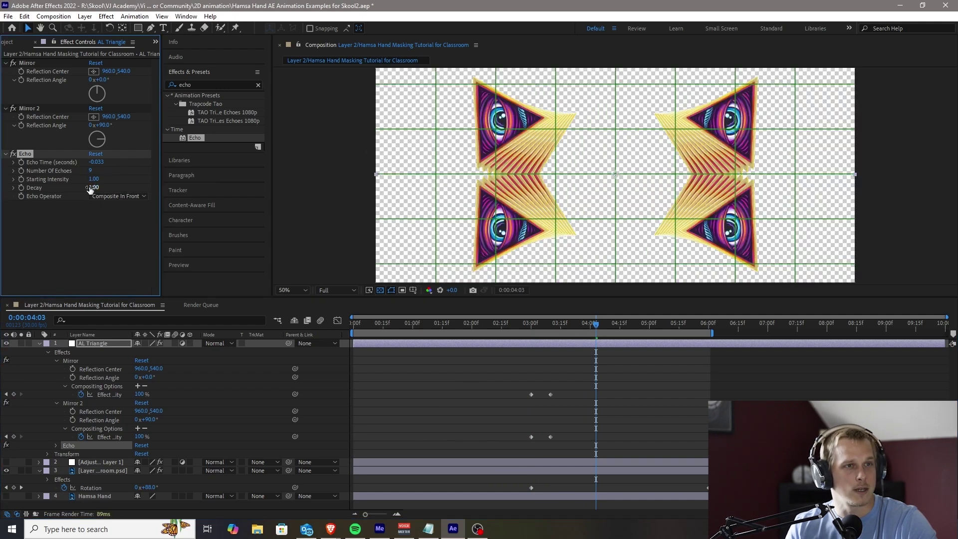
{"action": "left_click_drag", "start_coordinate": [90, 188], "coordinate": [3, 187]}
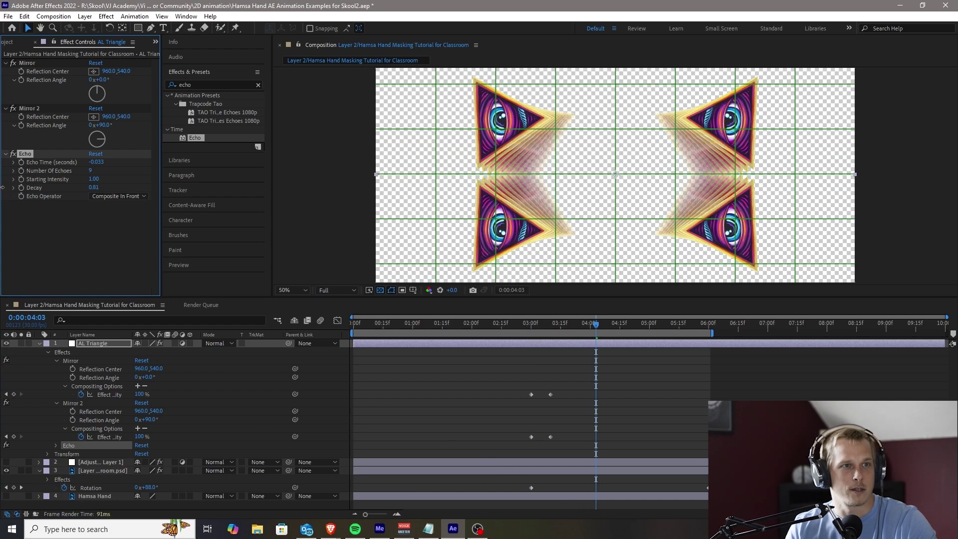
{"action": "left_click_drag", "start_coordinate": [523, 325], "coordinate": [453, 325]}
{"action": "key", "text": "space"}
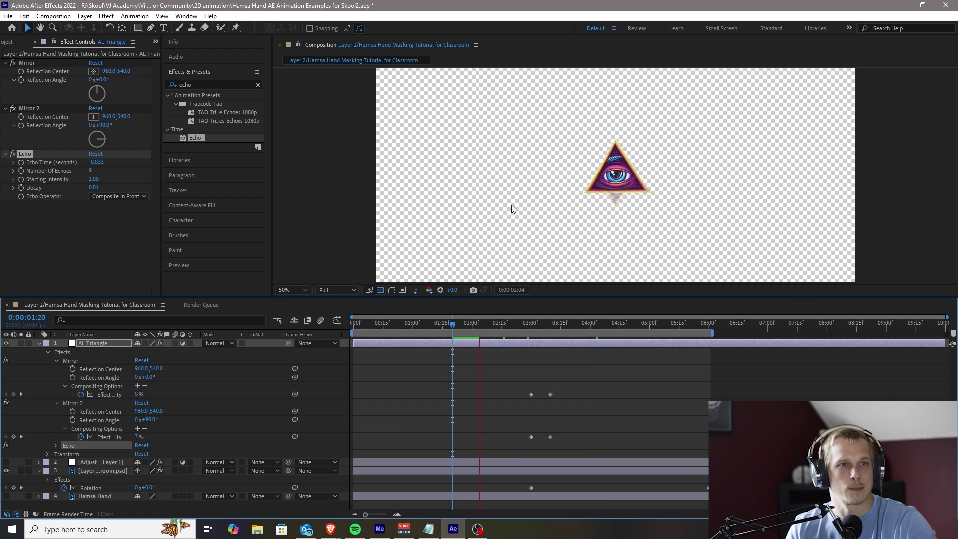
Drop Mirror 2's Effect Opacity at 3:00 to 0% and preview from 2:08
{"action": "key", "text": "alt+apostrophe"}
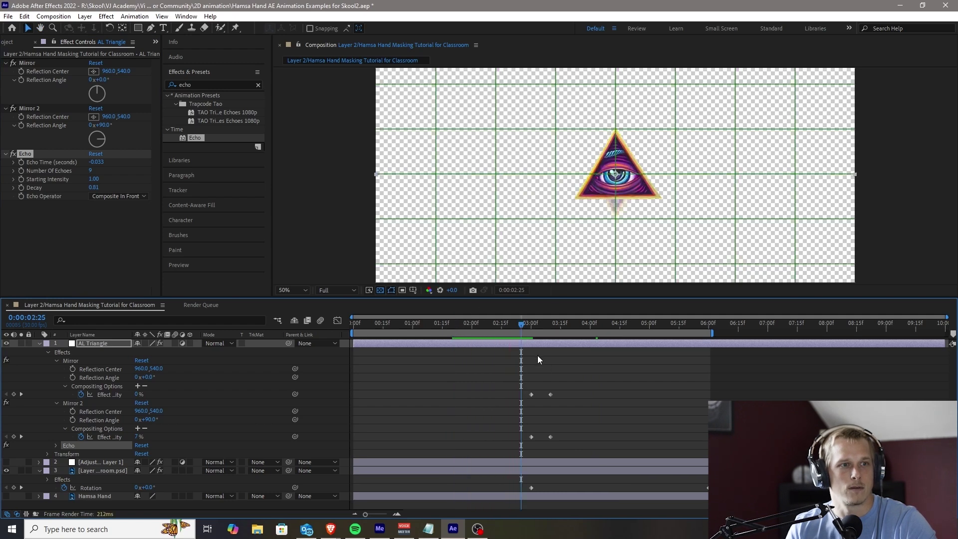
{"action": "left_click_drag", "start_coordinate": [521, 324], "coordinate": [531, 325]}
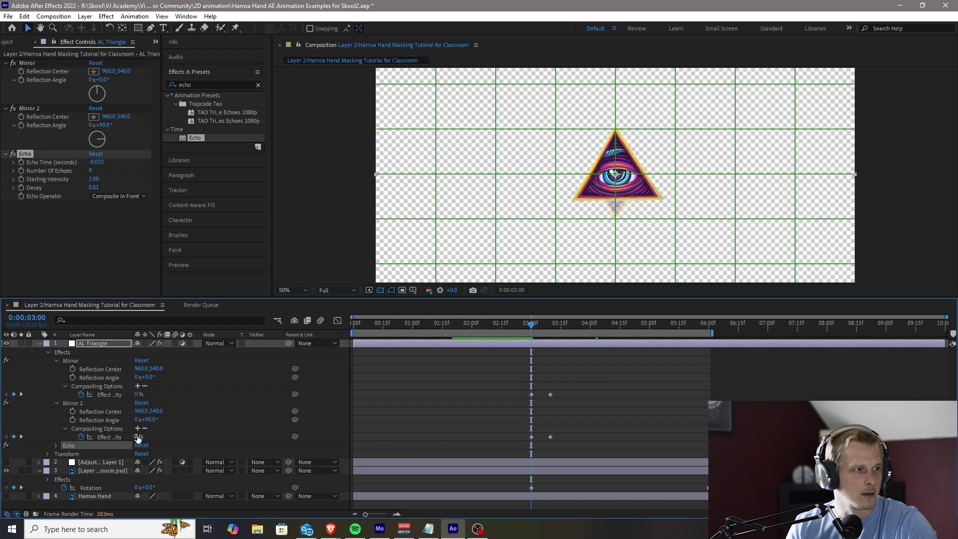
{"action": "left_click_drag", "start_coordinate": [139, 437], "coordinate": [133, 437]}
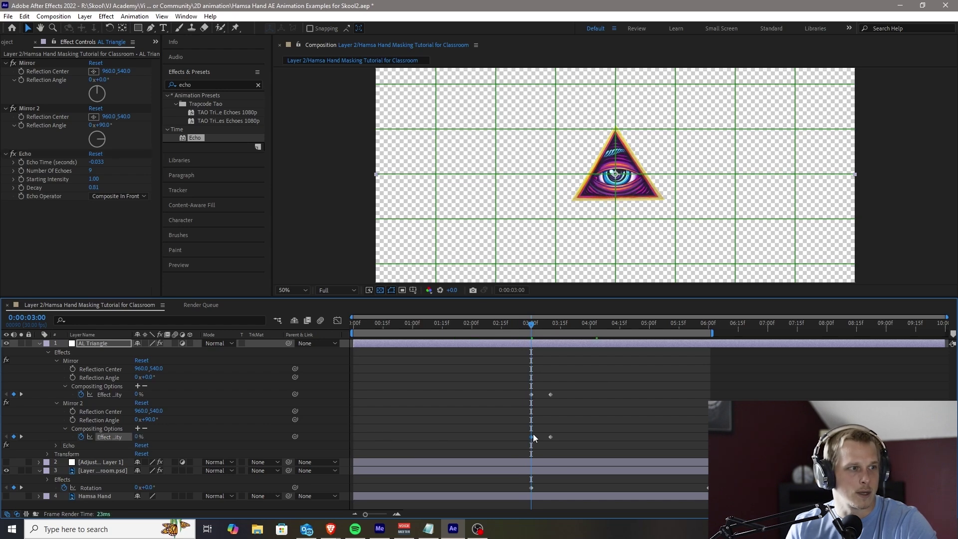
{"action": "left_click", "coordinate": [487, 328]}
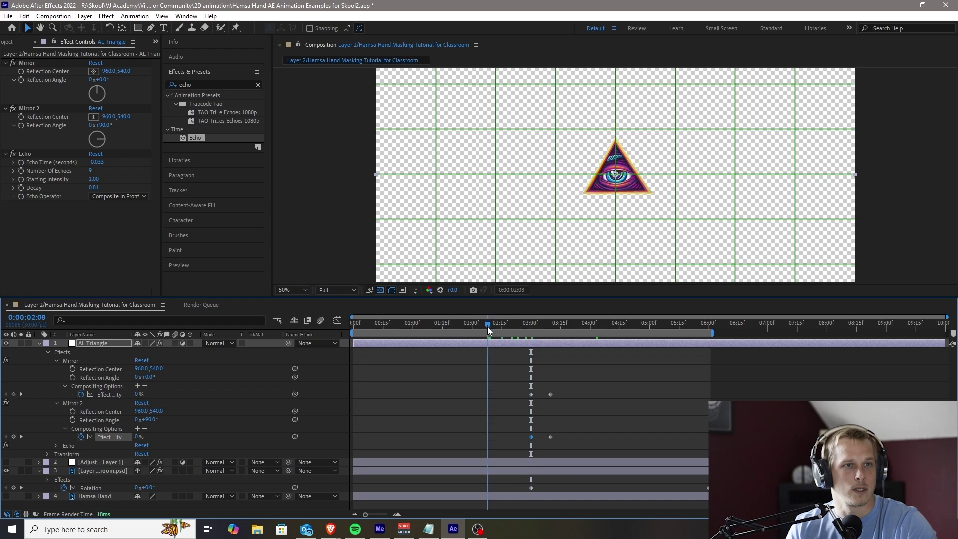
{"action": "key", "text": "space"}
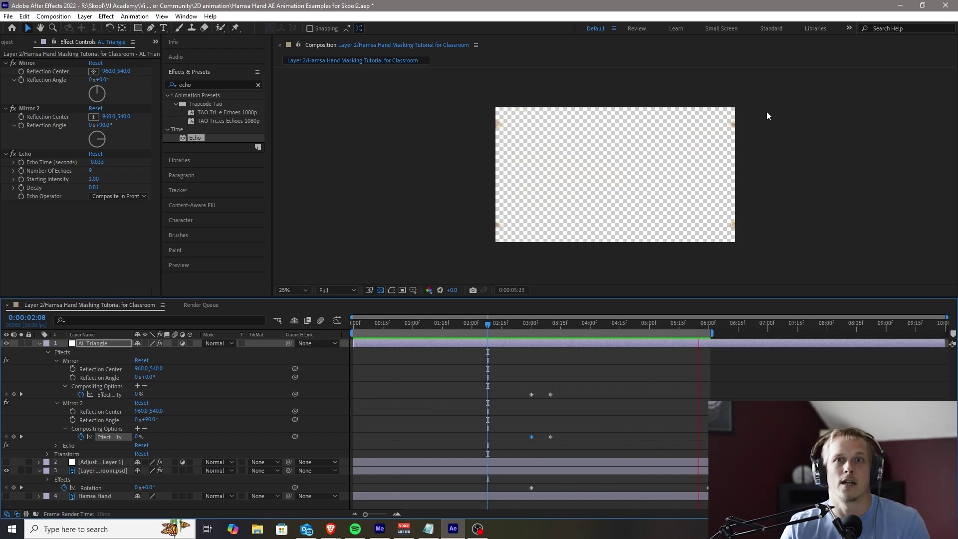
{"action": "left_click_drag", "start_coordinate": [351, 325], "coordinate": [396, 325]}
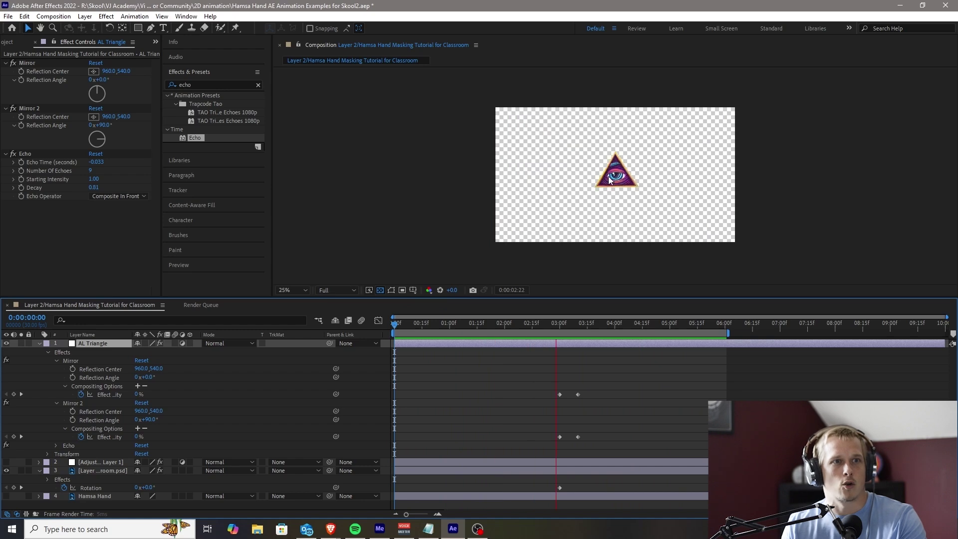
Set the preview resolution to Quarter and play from the start, stopping at 3:26
{"action": "key", "text": "space"}
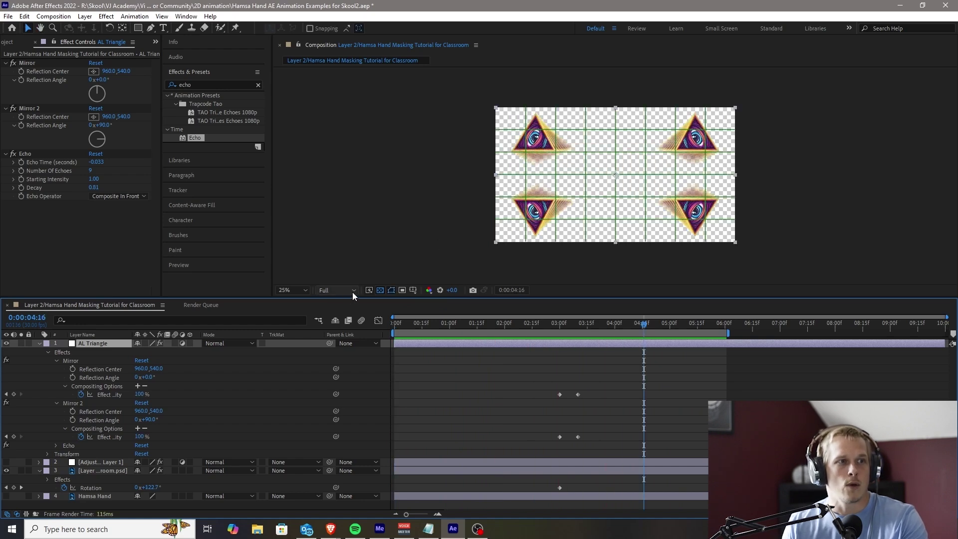
{"action": "left_click", "coordinate": [352, 291]}
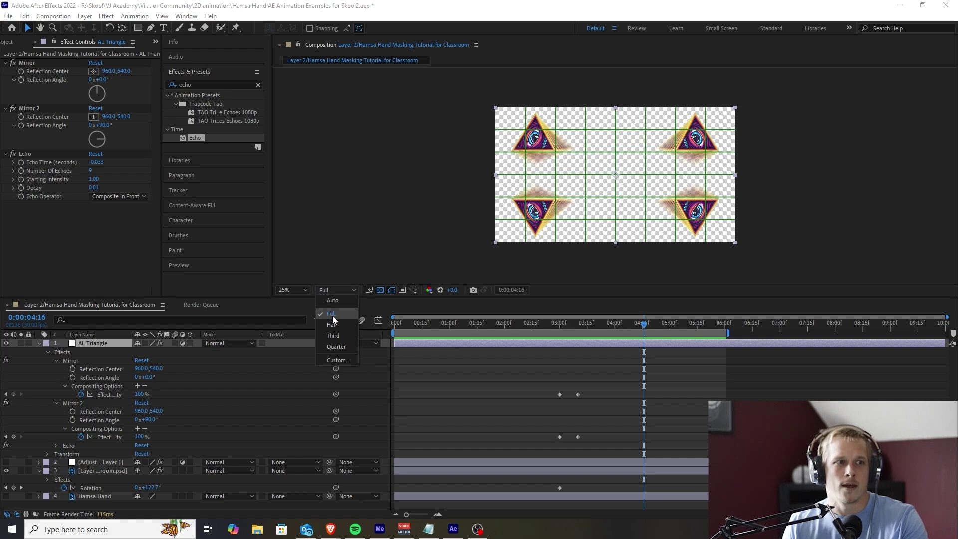
{"action": "left_click", "coordinate": [337, 347]}
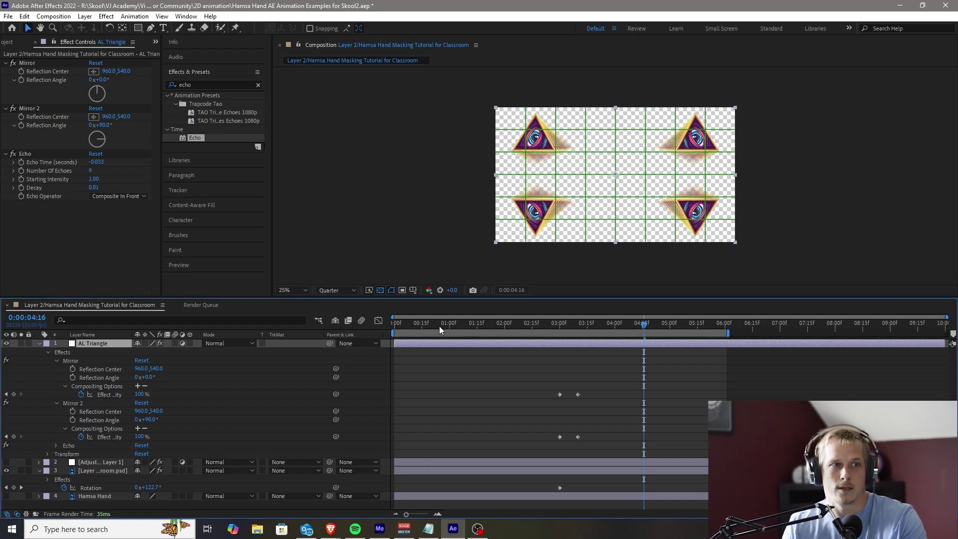
{"action": "left_click", "coordinate": [385, 333]}
{"action": "key", "text": "space"}
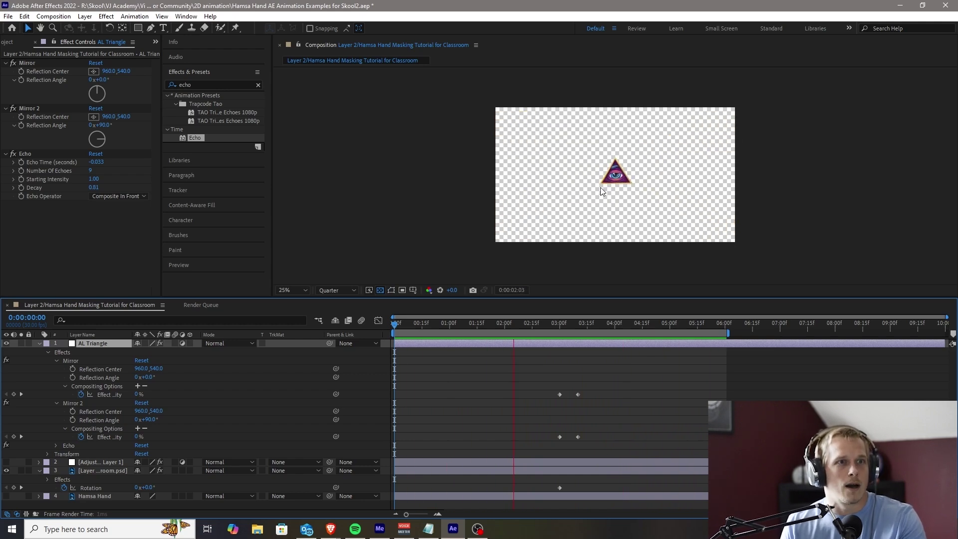
{"action": "key", "text": "space"}
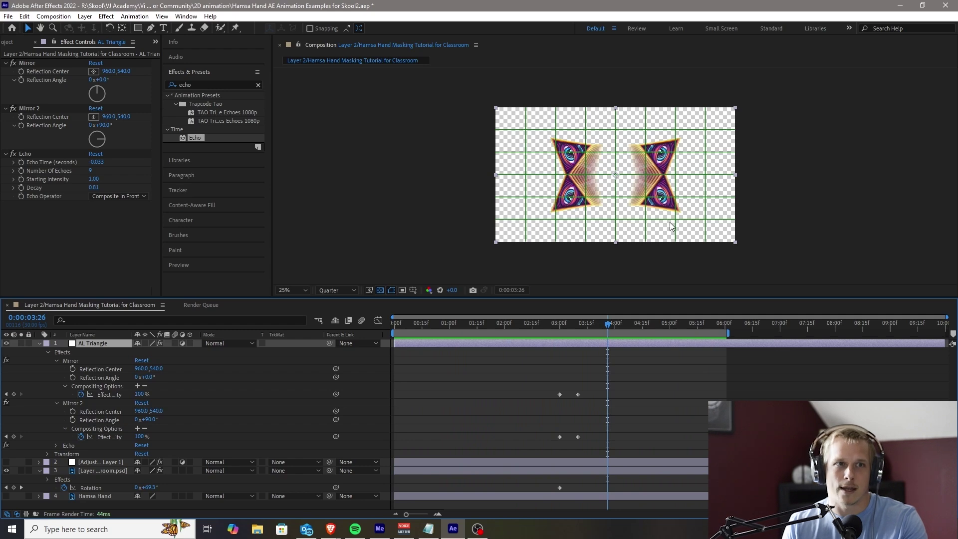
Open the Custom resolution settings and cancel without changes
{"action": "left_click", "coordinate": [336, 290]}
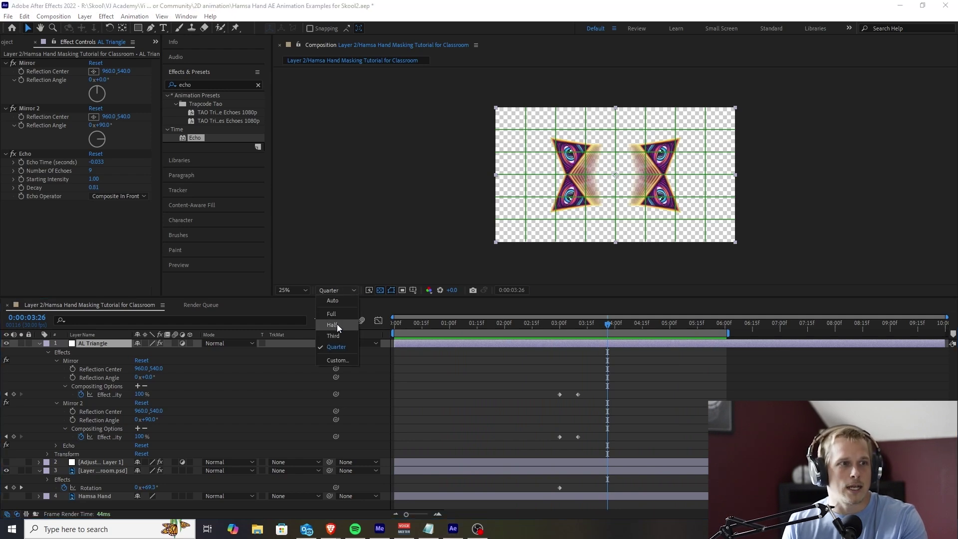
{"action": "left_click", "coordinate": [336, 360]}
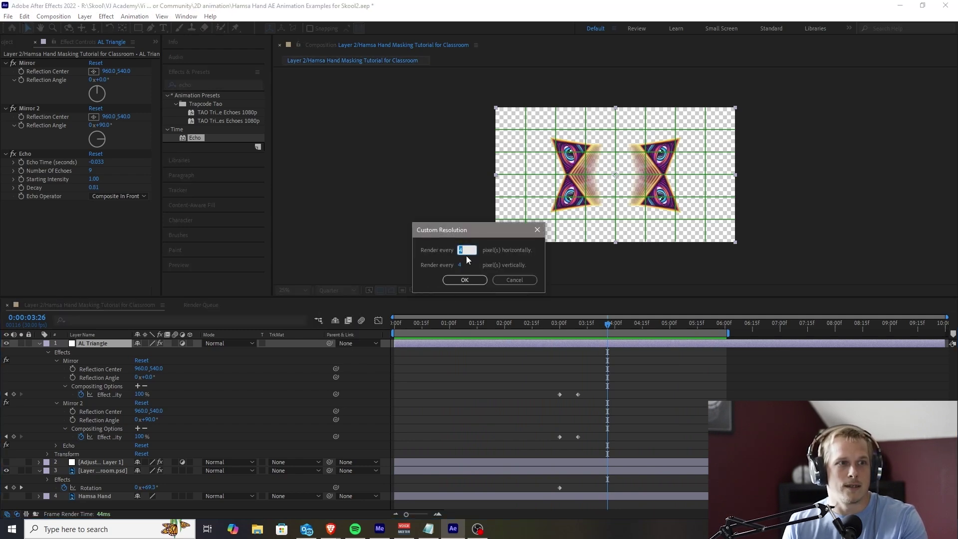
{"action": "left_click", "coordinate": [514, 280]}
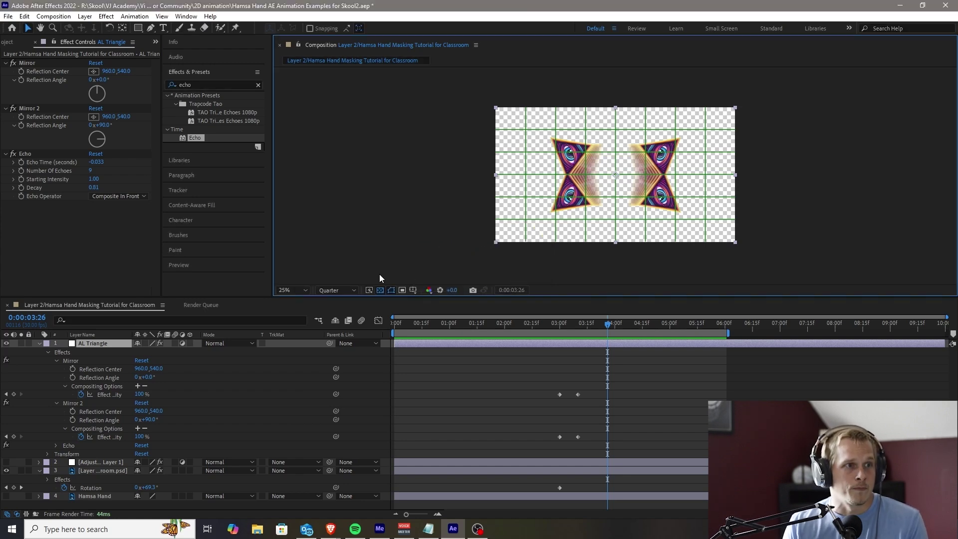
Toggle the transparency checkerboard off and on, then switch the guides to Title/Action Safe
{"action": "left_click", "coordinate": [379, 290]}
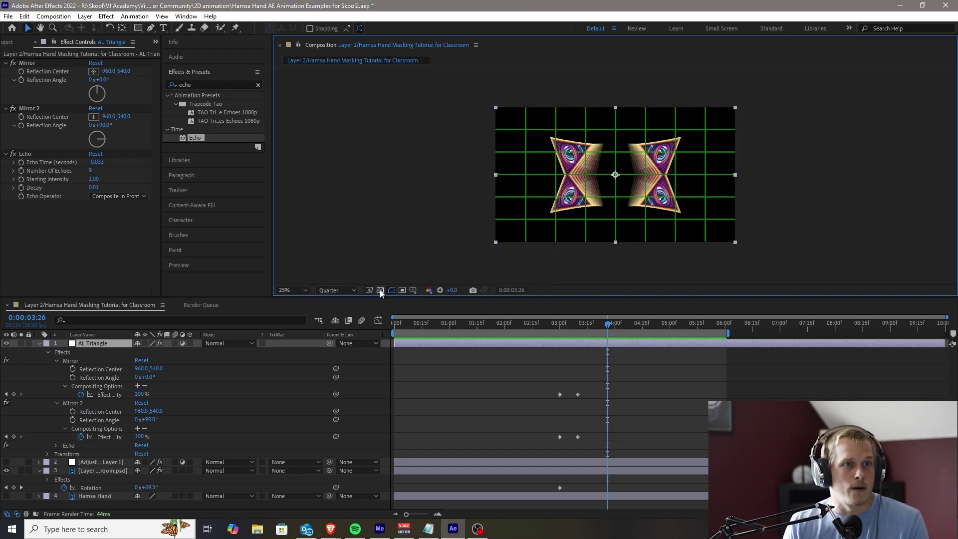
{"action": "left_click", "coordinate": [379, 289]}
{"action": "left_click", "coordinate": [413, 290]}
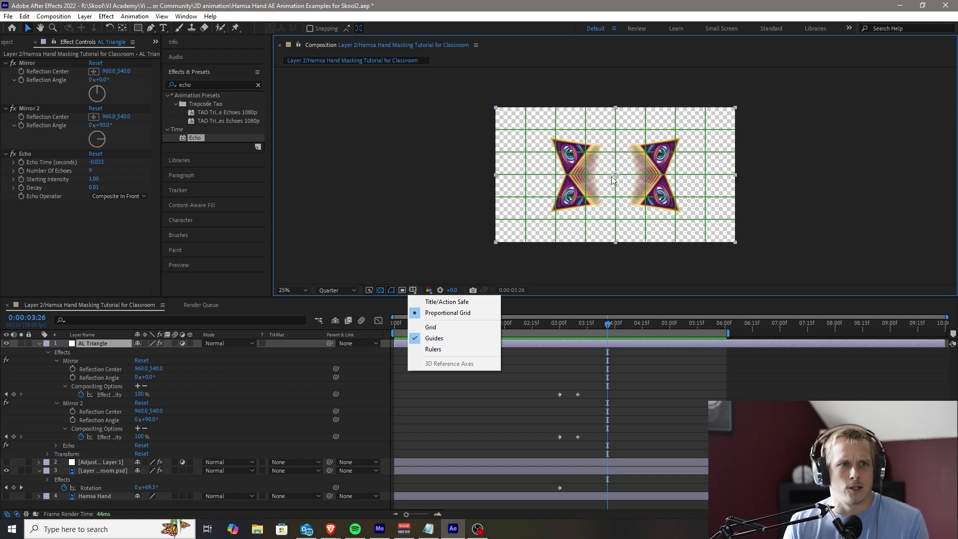
{"action": "left_click", "coordinate": [452, 302]}
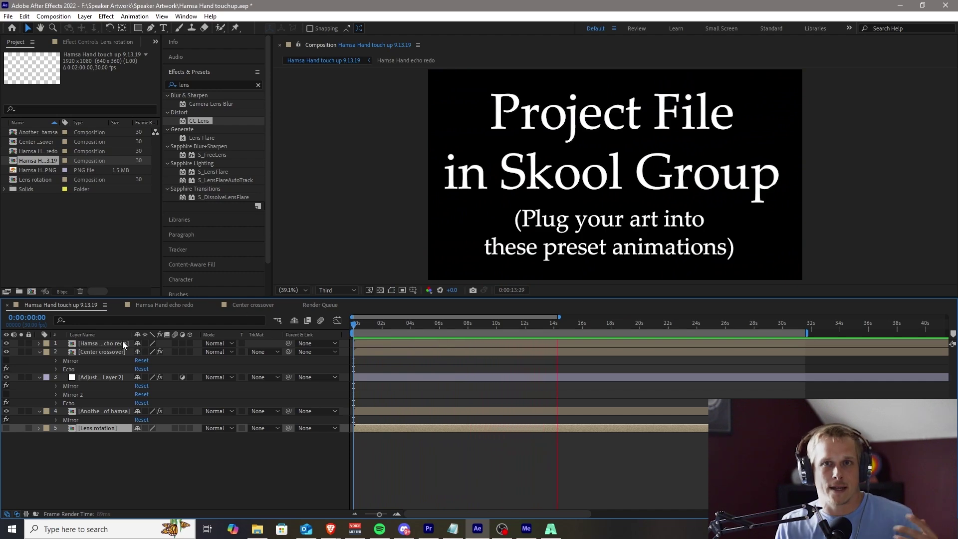
End the work area at 8:03, view the Hamsa Hand echo redo layer's effects, and open that precomp
{"action": "left_click_drag", "start_coordinate": [359, 333], "coordinate": [469, 329]}
{"action": "key", "text": "n"}
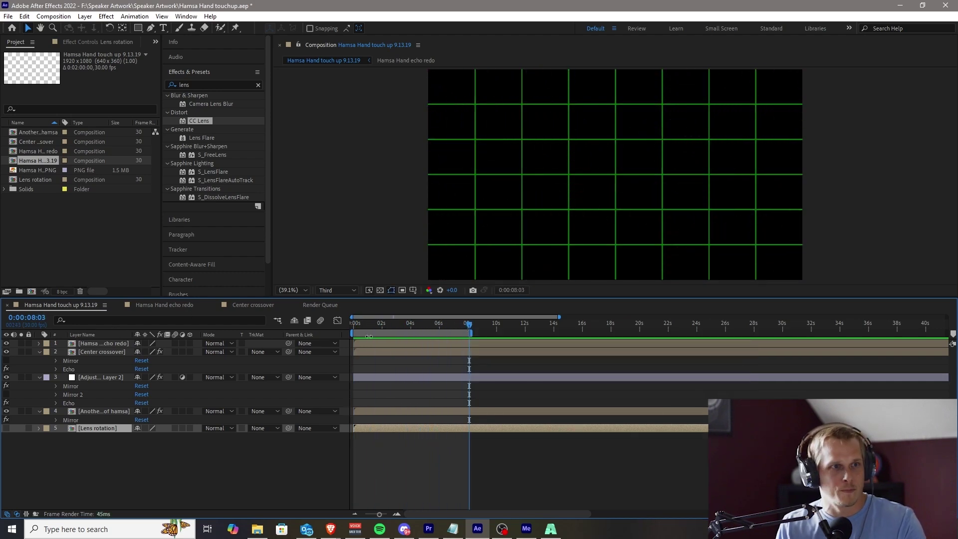
{"action": "left_click", "coordinate": [95, 343]}
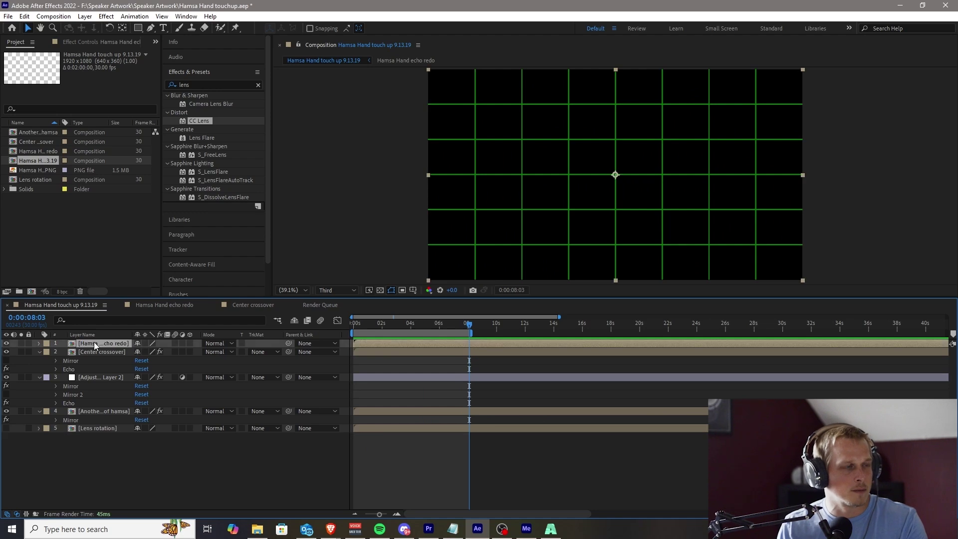
{"action": "left_click", "coordinate": [110, 43]}
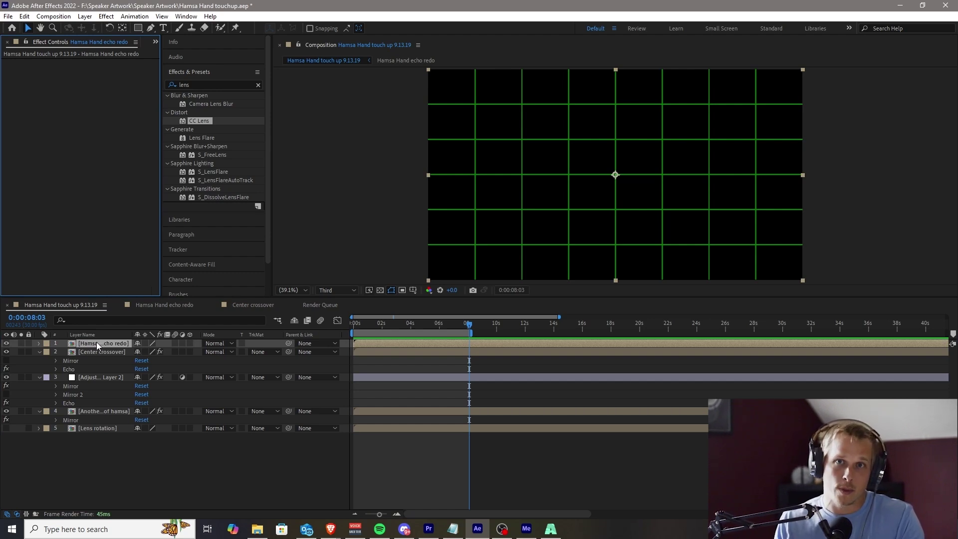
{"action": "double_click", "coordinate": [97, 343]}
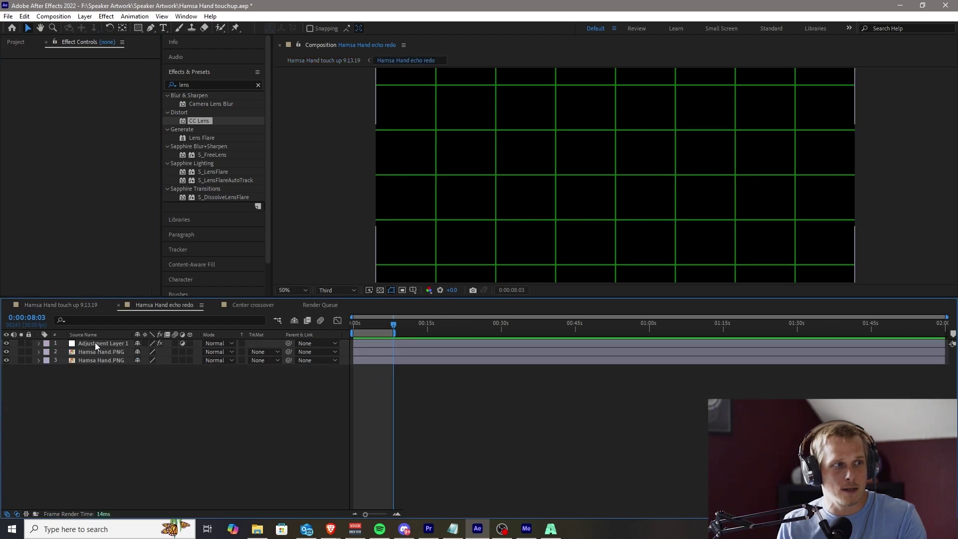
Scrub the Hamsa Hand.PNG layers' motion path, then inspect Adjustment Layer 1's Mirror and Echo settings
{"action": "left_click", "coordinate": [100, 351]}
{"action": "left_click", "coordinate": [102, 361]}
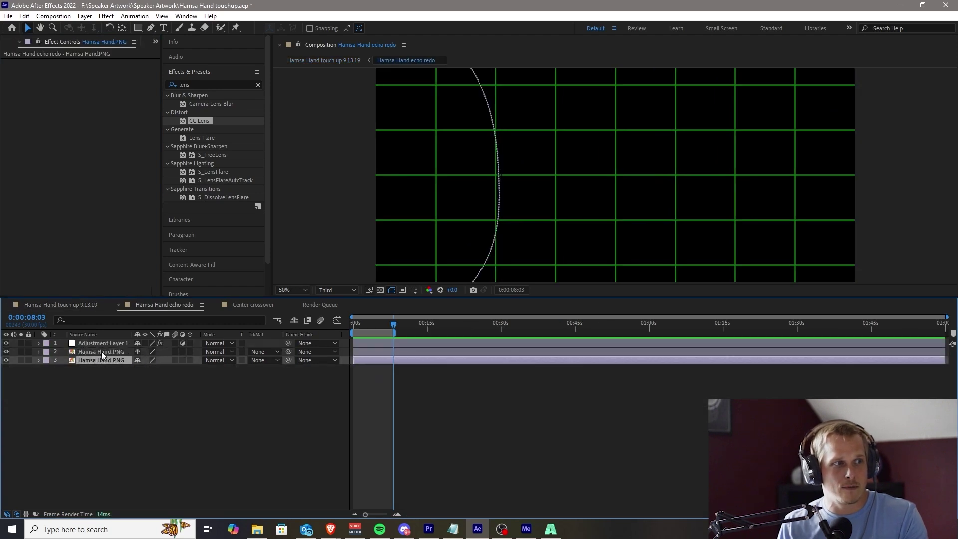
{"action": "left_click", "coordinate": [102, 351]}
{"action": "left_click", "coordinate": [355, 325]}
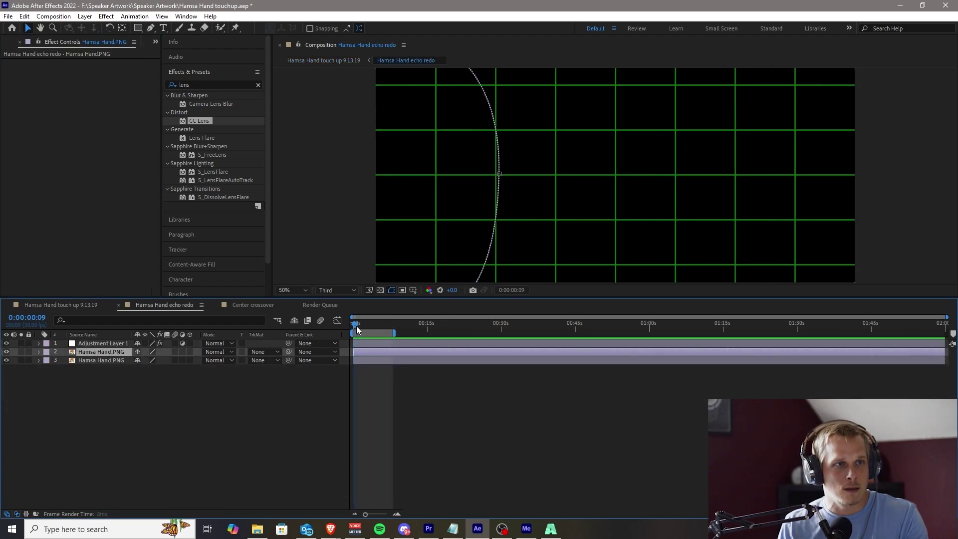
{"action": "left_click_drag", "start_coordinate": [356, 325], "coordinate": [364, 325]}
{"action": "scroll", "coordinate": [449, 100], "scroll_direction": "down", "scroll_amount": 2}
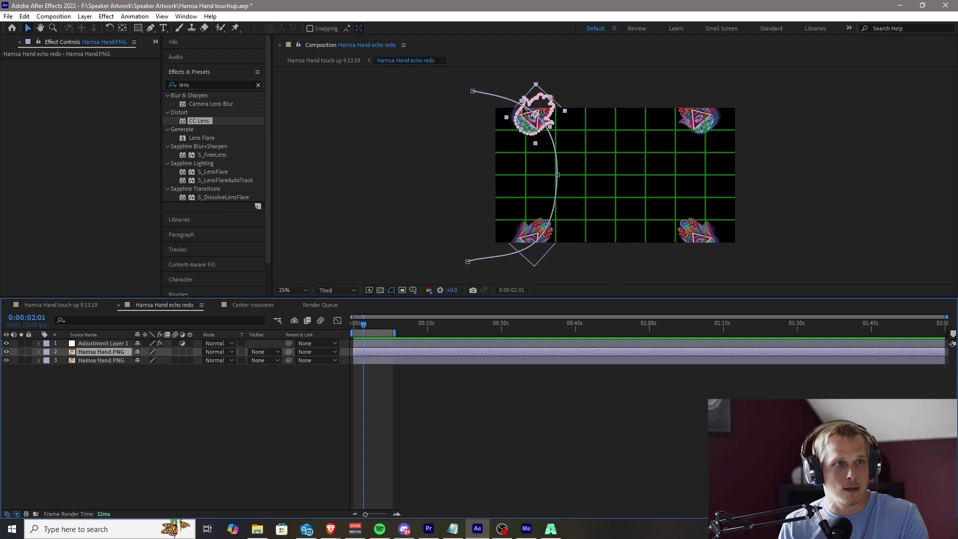
{"action": "left_click_drag", "start_coordinate": [355, 325], "coordinate": [393, 323]}
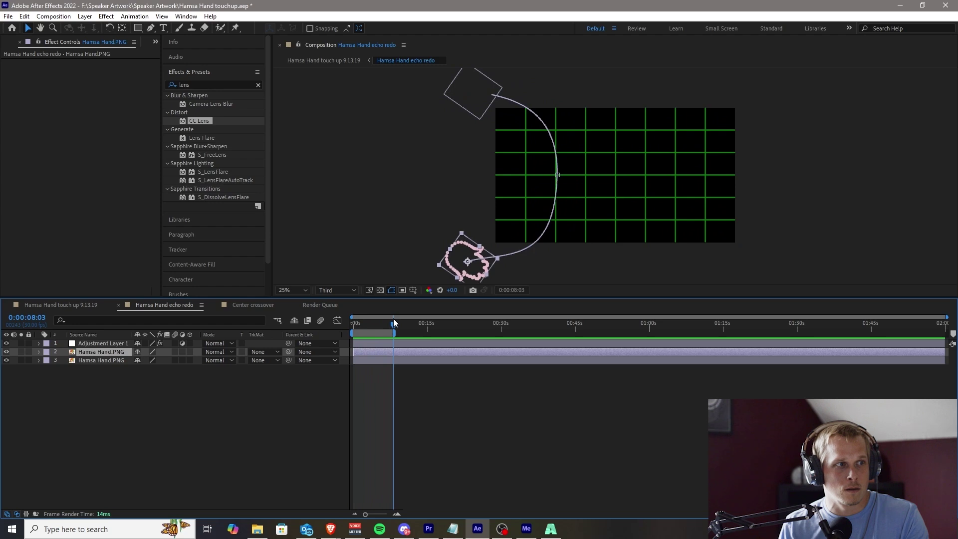
{"action": "left_click", "coordinate": [104, 344]}
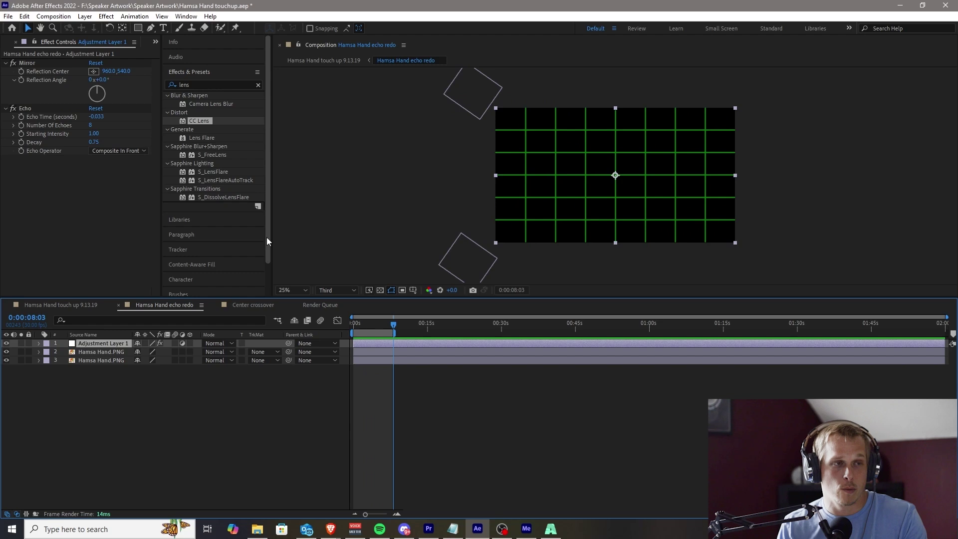
{"action": "left_click_drag", "start_coordinate": [394, 324], "coordinate": [372, 325]}
In Hamsa Hand touch up, solo Center crossover and scrub to watch its four hands slide inward
{"action": "left_click", "coordinate": [69, 304]}
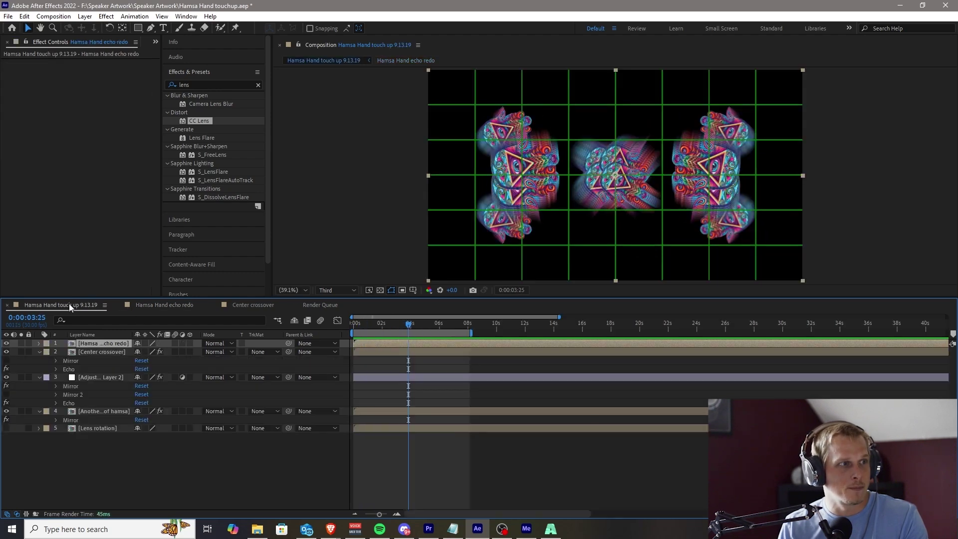
{"action": "left_click", "coordinate": [95, 351]}
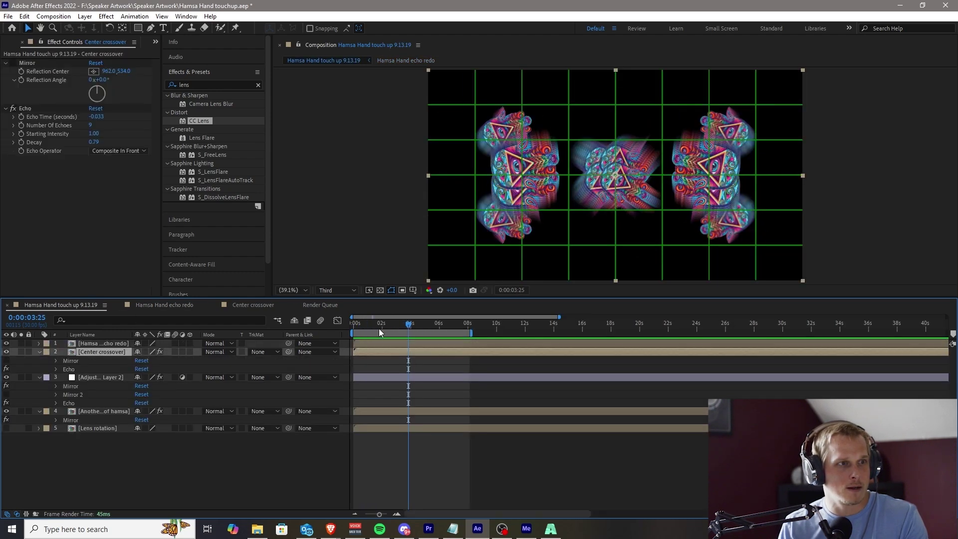
{"action": "mouse_move", "coordinate": [378, 328]}
{"action": "left_mouse_down"}
{"action": "mouse_move", "coordinate": [343, 342]}
{"action": "mouse_move", "coordinate": [365, 325]}
{"action": "left_mouse_up"}
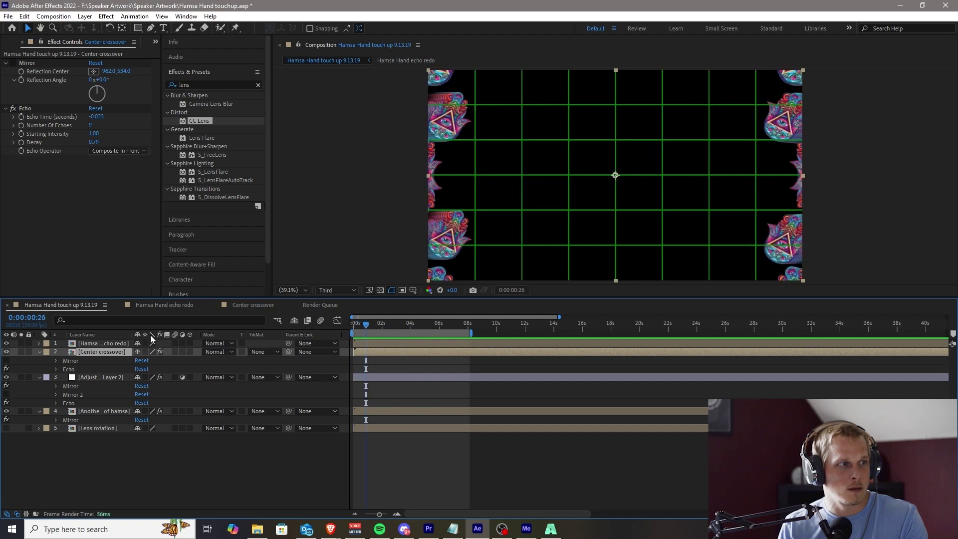
{"action": "left_click", "coordinate": [21, 351]}
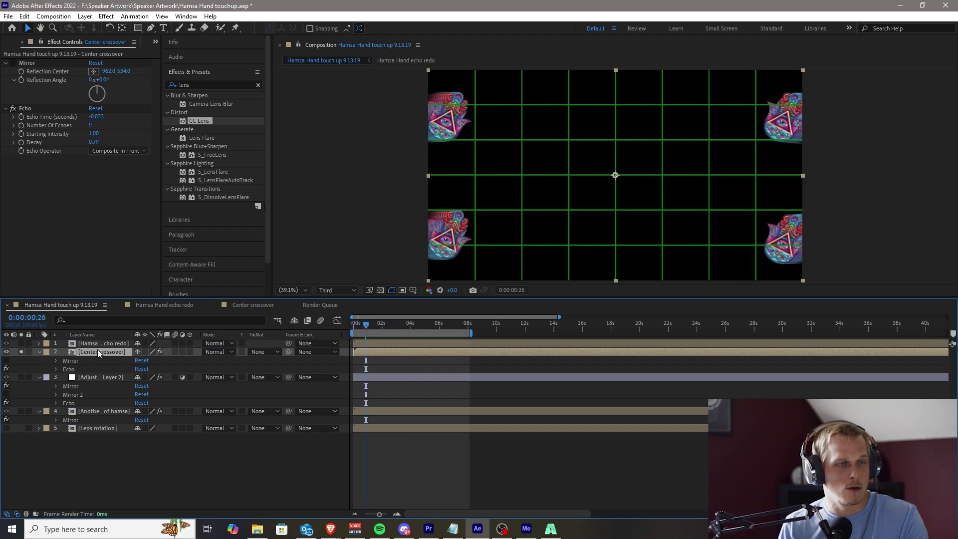
{"action": "left_click_drag", "start_coordinate": [384, 327], "coordinate": [456, 325]}
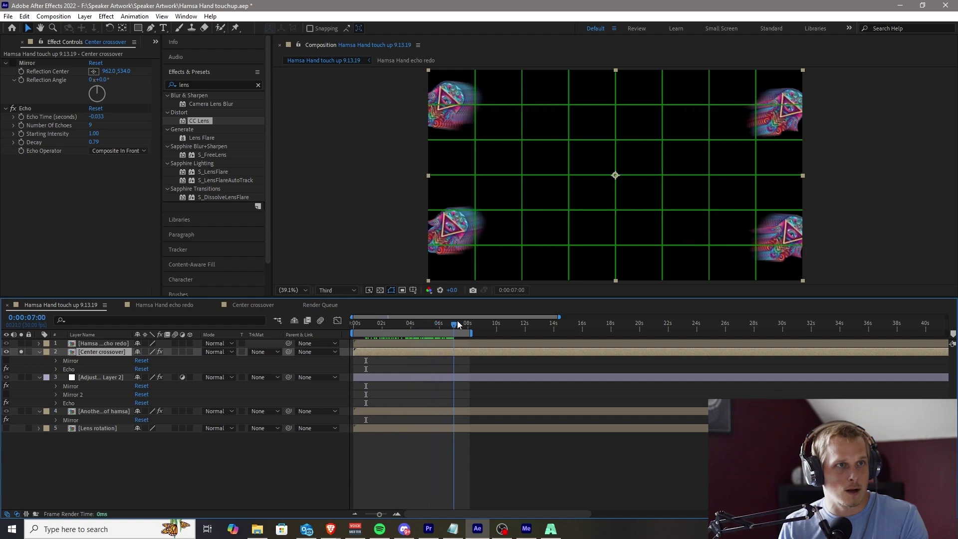
{"action": "double_click", "coordinate": [110, 352]}
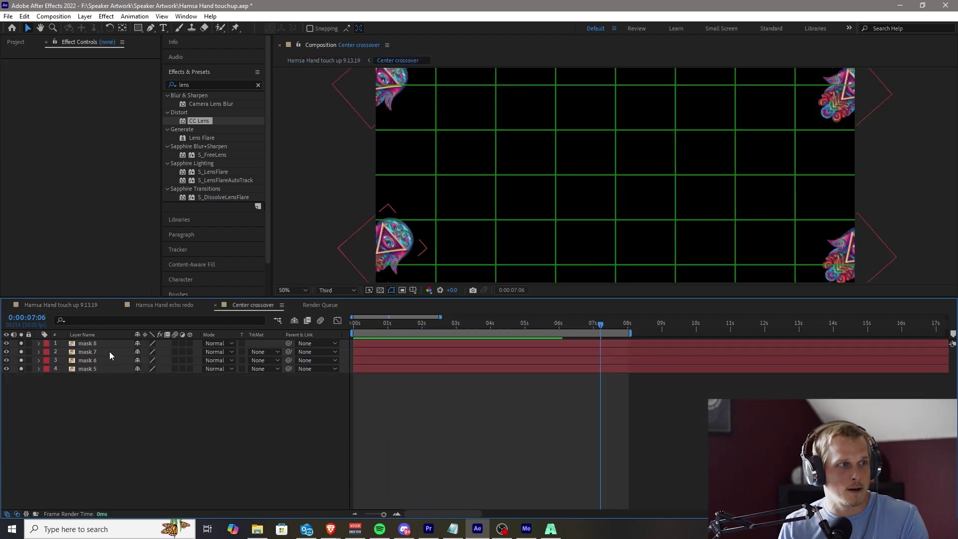
{"action": "left_click_drag", "start_coordinate": [418, 321], "coordinate": [354, 322]}
{"action": "left_click", "coordinate": [115, 343]}
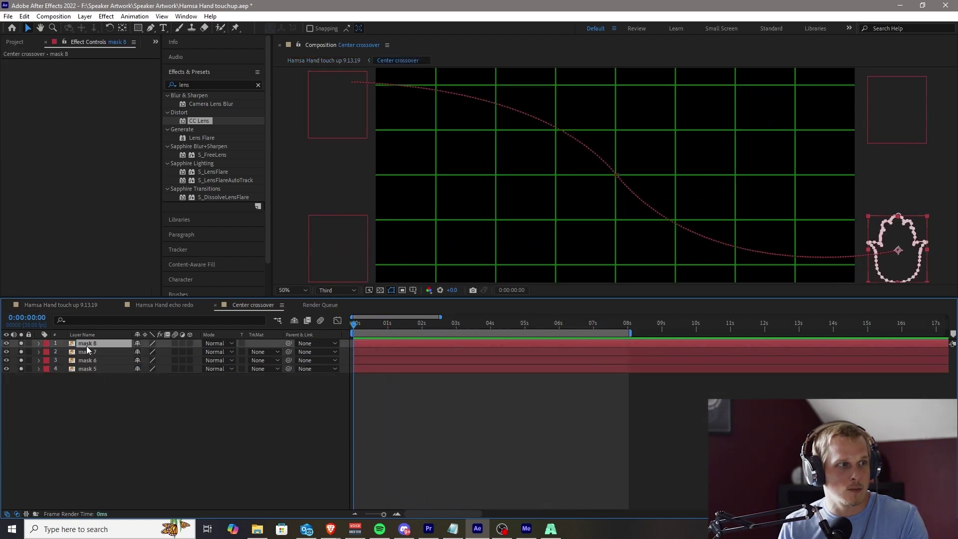
{"action": "left_click", "coordinate": [107, 369], "text": "shift"}
{"action": "left_click_drag", "start_coordinate": [361, 325], "coordinate": [621, 322]}
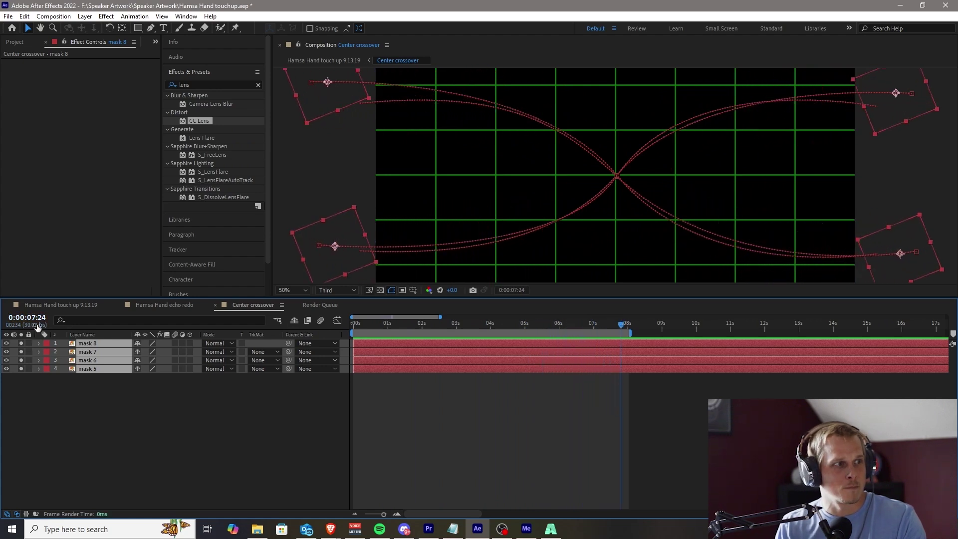
{"action": "left_click", "coordinate": [68, 305]}
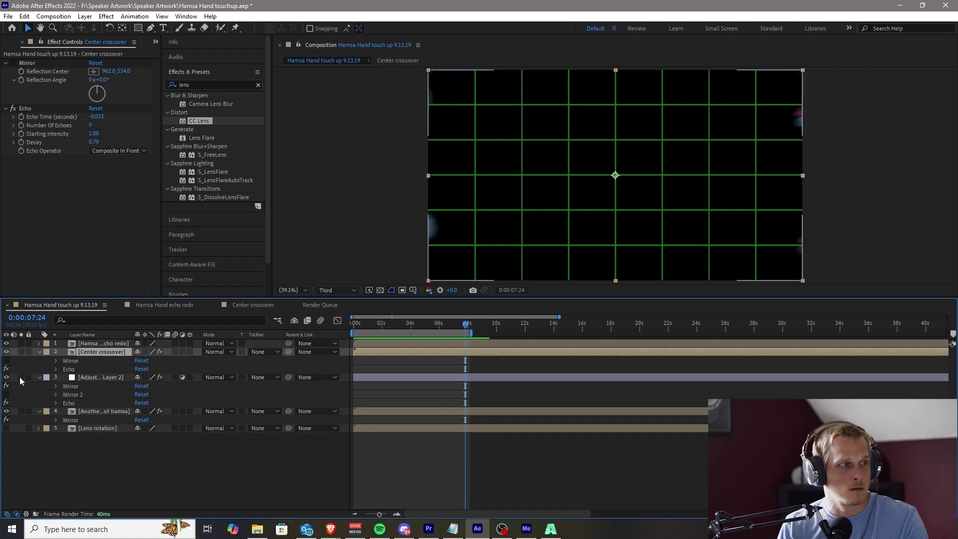
Solo the Another hand of hamsa layer and scrub to preview its hands
{"action": "left_click", "coordinate": [88, 412]}
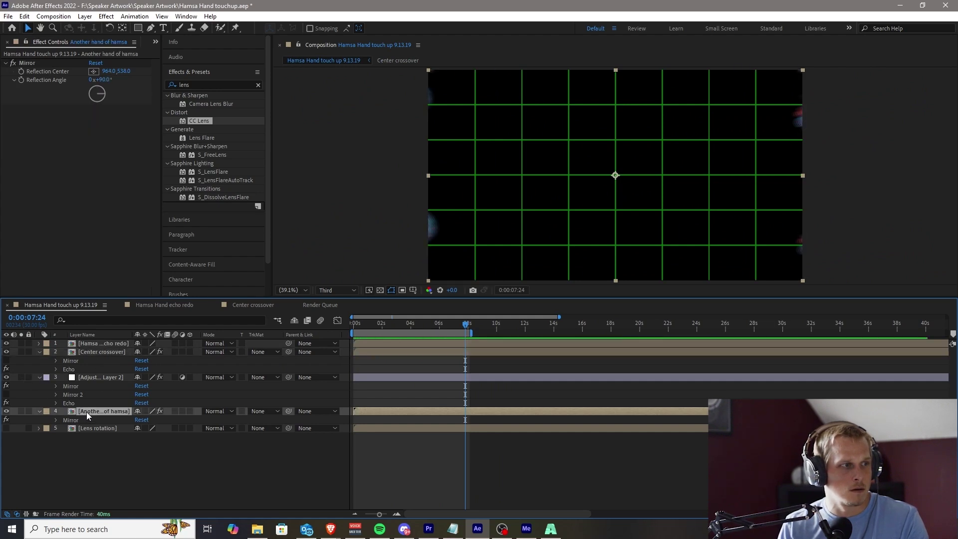
{"action": "left_click", "coordinate": [21, 411]}
{"action": "left_click_drag", "start_coordinate": [392, 332], "coordinate": [440, 329]}
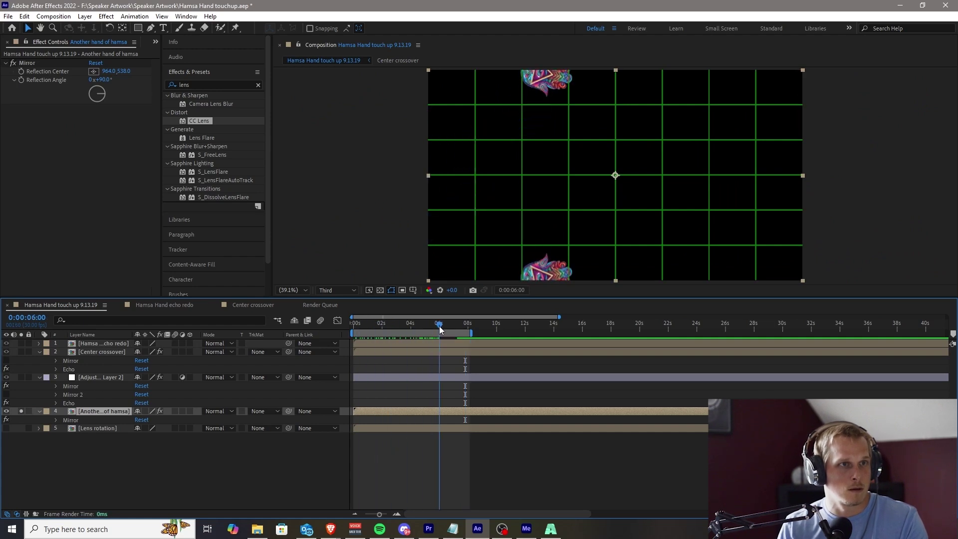
Also solo Adjustment Layer 2, inspect its Mirror, Mirror 2 and Echo, and preview the quadrupled hands
{"action": "left_click", "coordinate": [21, 378]}
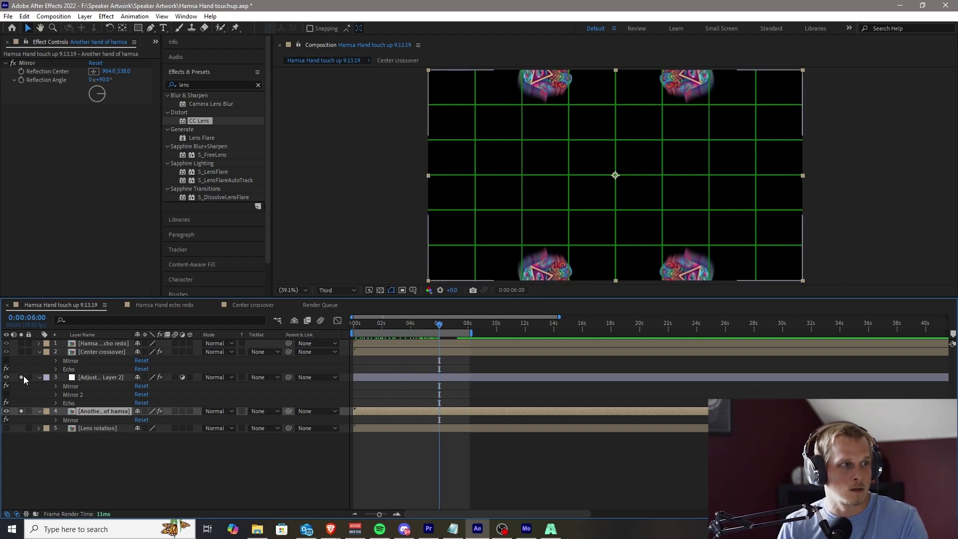
{"action": "left_click", "coordinate": [95, 377]}
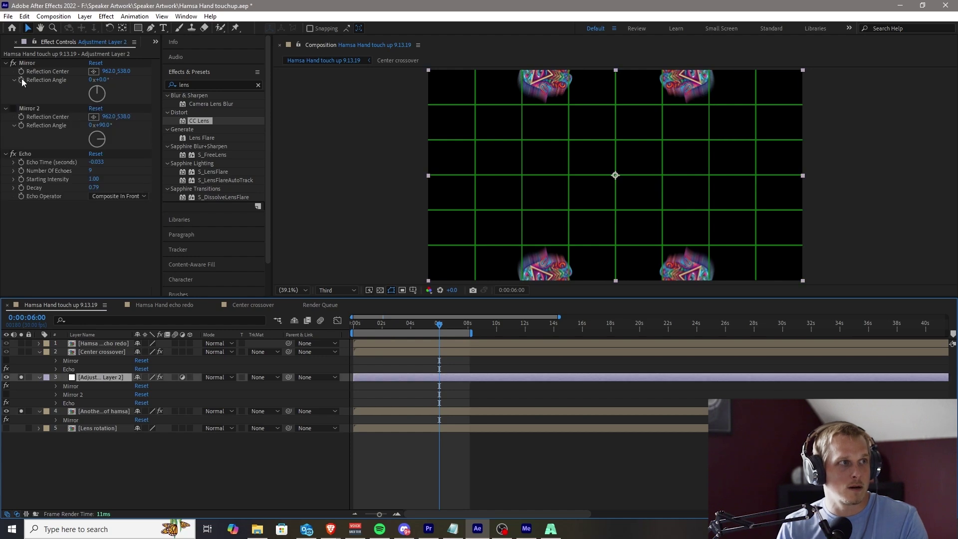
{"action": "left_click_drag", "start_coordinate": [398, 323], "coordinate": [457, 324]}
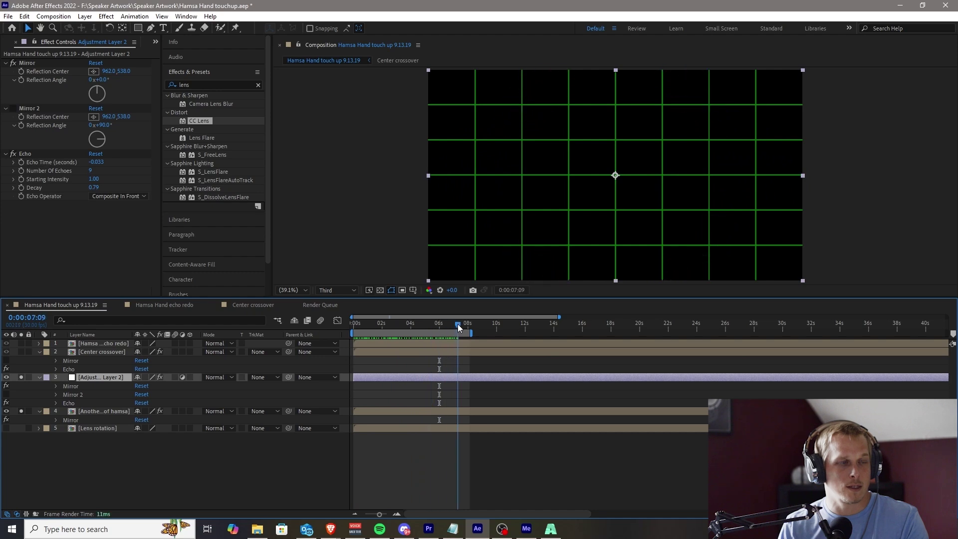
Inside the Another hand of hamsa precomp, view mask 5's motion path, then return to Hamsa Hand touch up
{"action": "double_click", "coordinate": [97, 411]}
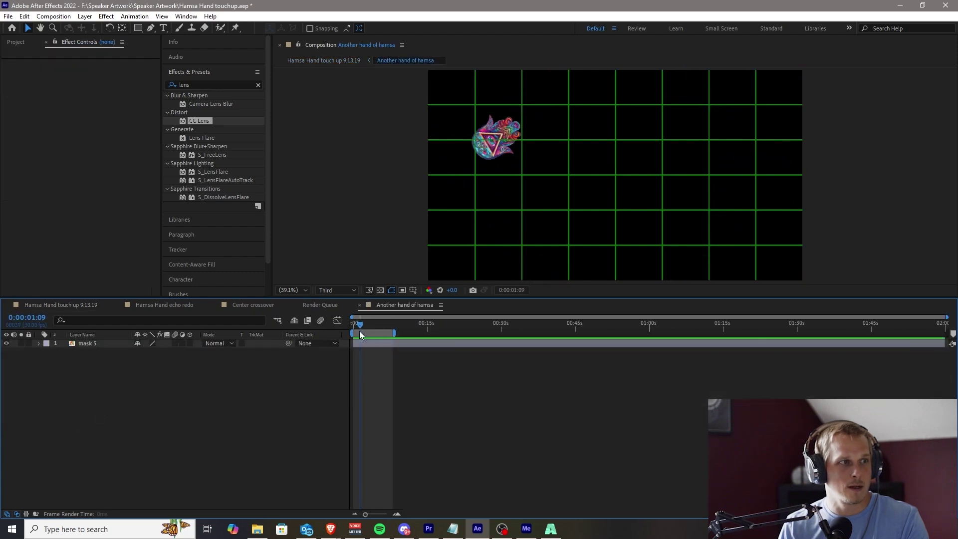
{"action": "left_click", "coordinate": [88, 344]}
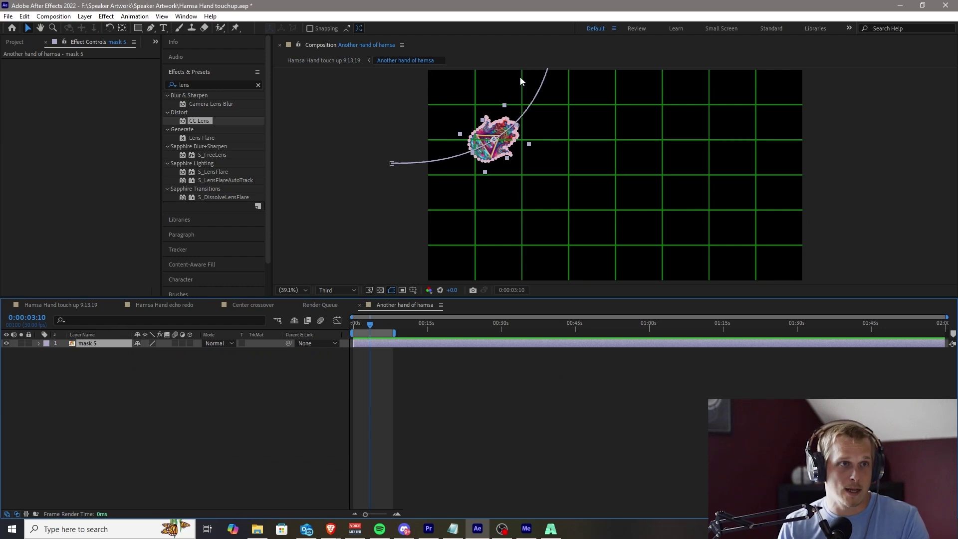
{"action": "left_click", "coordinate": [63, 305]}
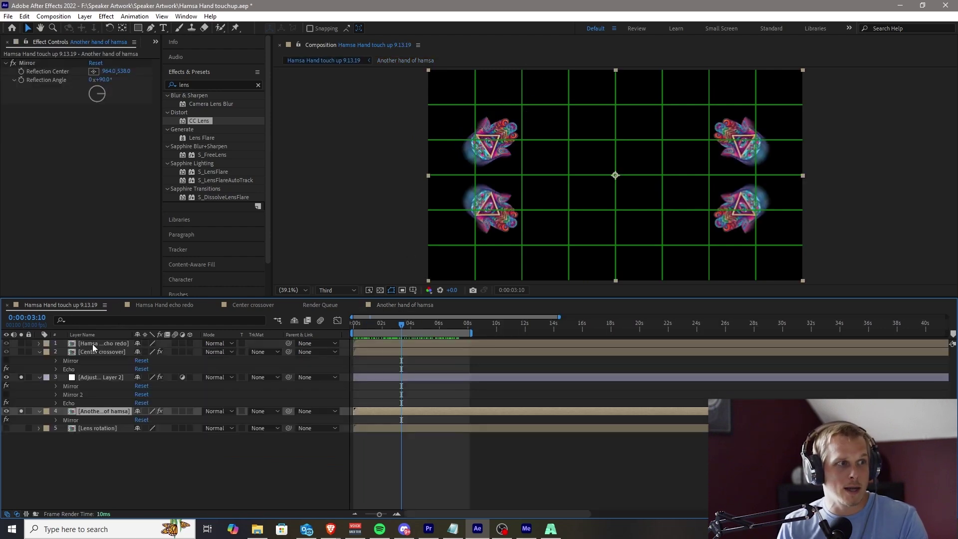
Review both layers' effects, then unsolo Another hand of hamsa, leaving only Adjustment Layer 2 soloed
{"action": "left_click", "coordinate": [87, 378]}
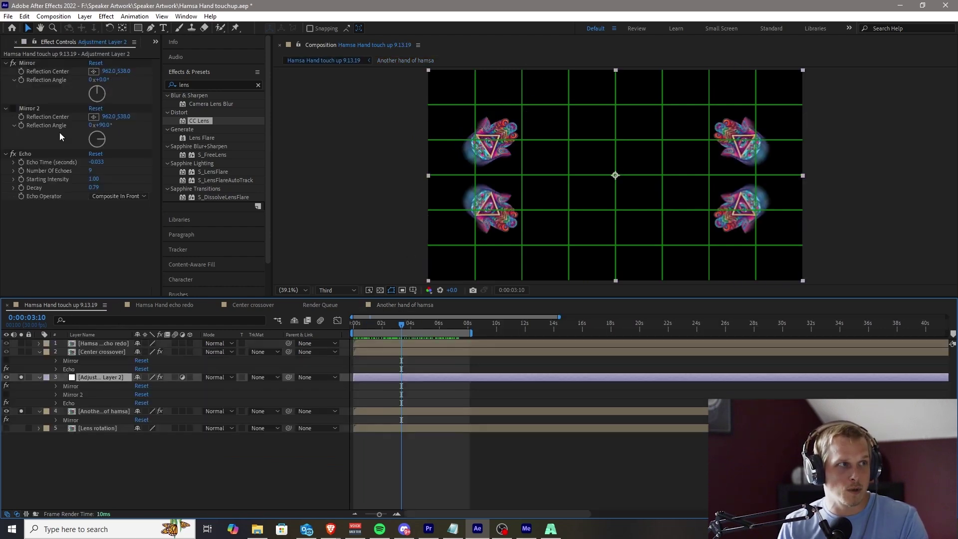
{"action": "left_click", "coordinate": [91, 412]}
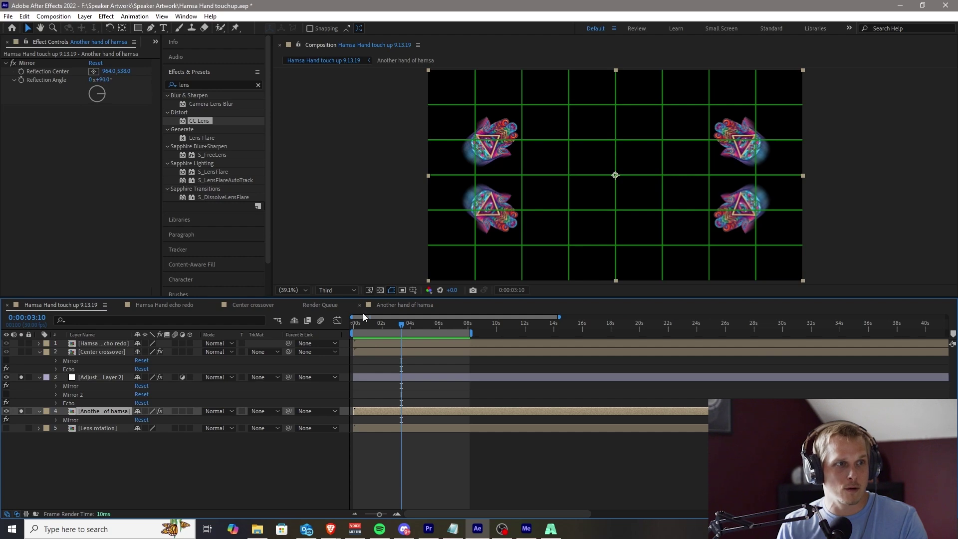
{"action": "left_click_drag", "start_coordinate": [375, 325], "coordinate": [422, 327]}
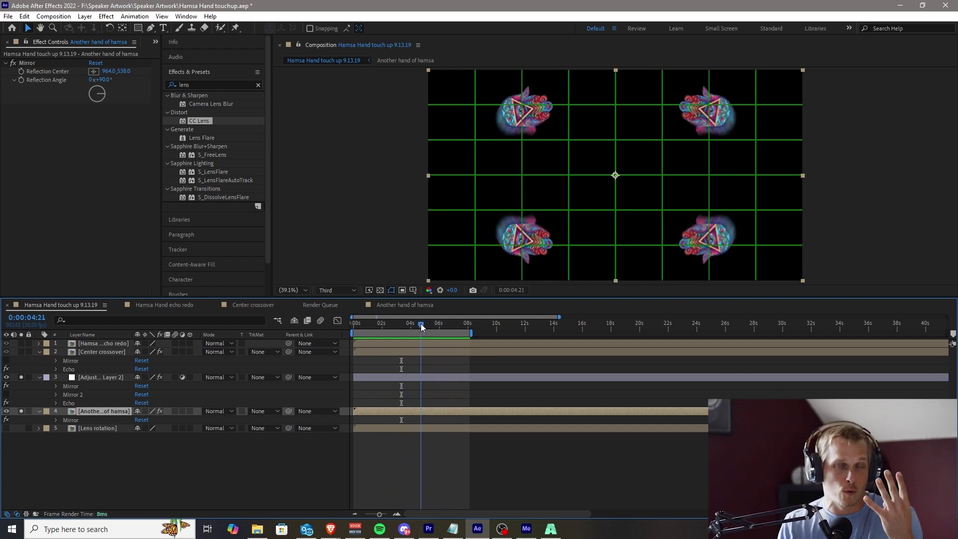
{"action": "left_click", "coordinate": [22, 411]}
{"action": "left_click", "coordinate": [22, 377]}
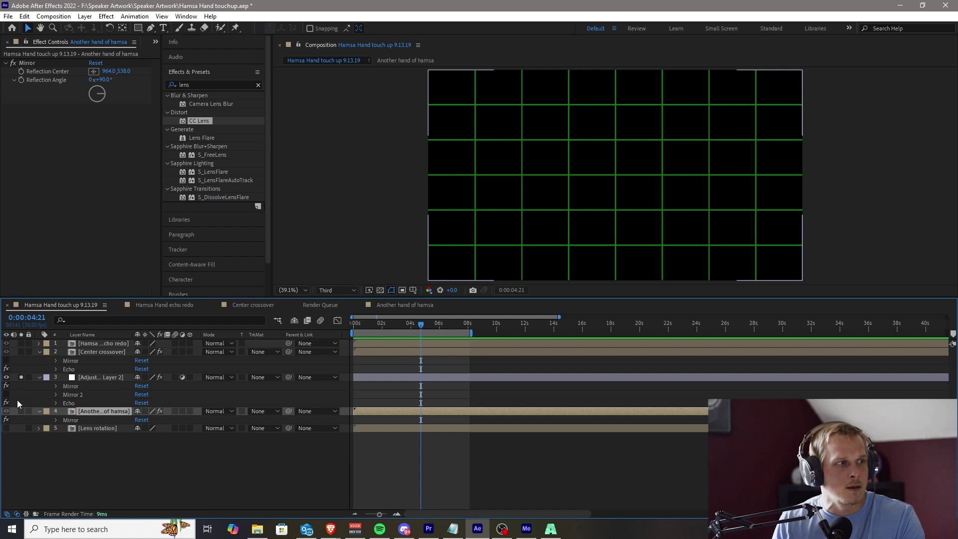
Turn off Adjustment Layer 2's solo and return the playhead to 0:00:00:00
{"action": "left_click", "coordinate": [21, 377]}
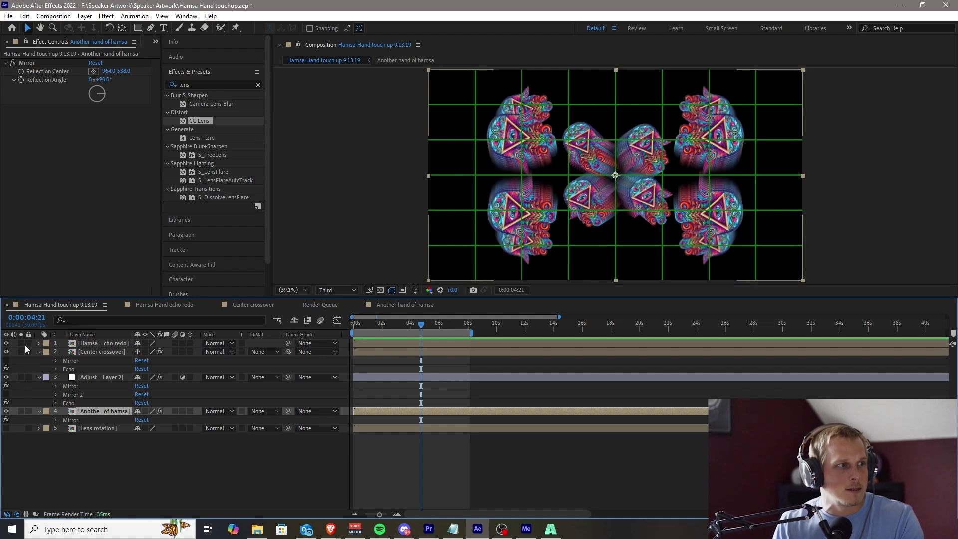
{"action": "left_click_drag", "start_coordinate": [420, 324], "coordinate": [331, 329]}
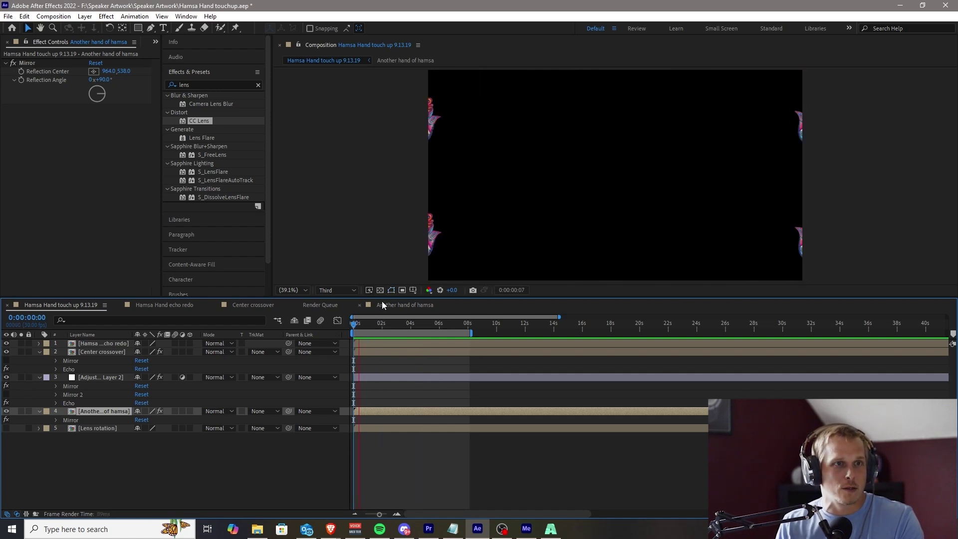